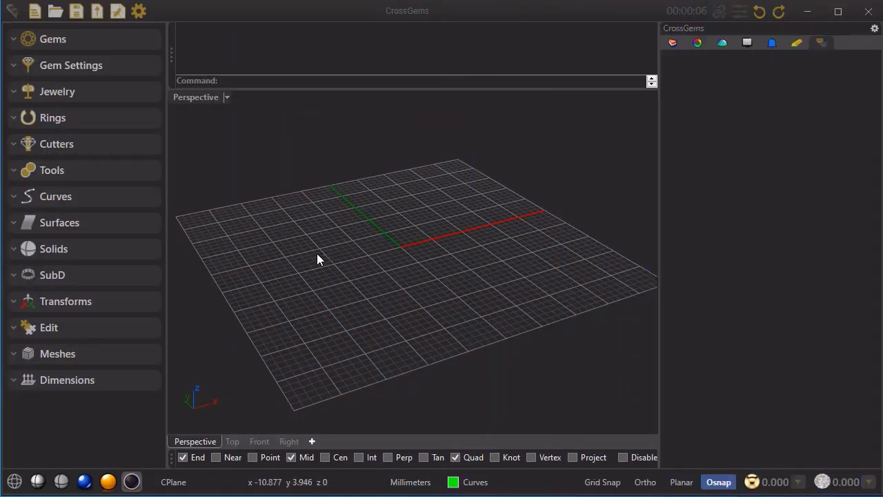
Step: Place a gem on a ring rail with Gem on Ring and give it the Heart cut
{"action": "left_click", "coordinate": [44, 40]}
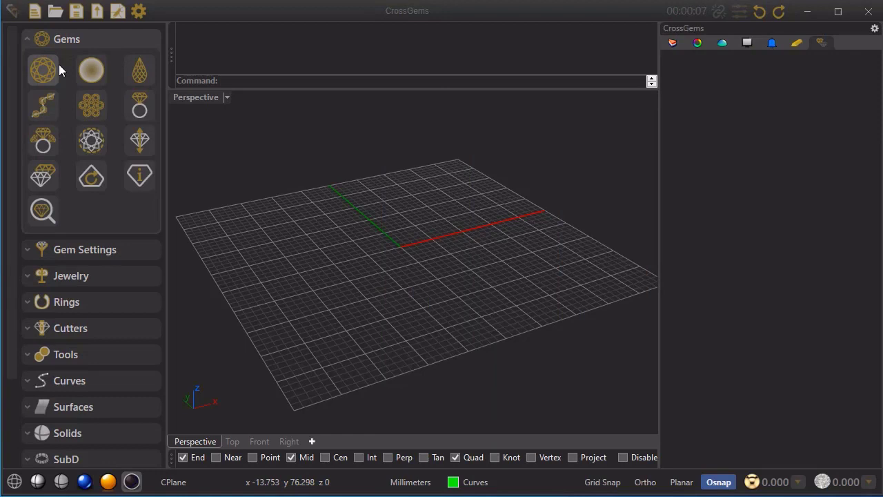
{"action": "left_click", "coordinate": [140, 107]}
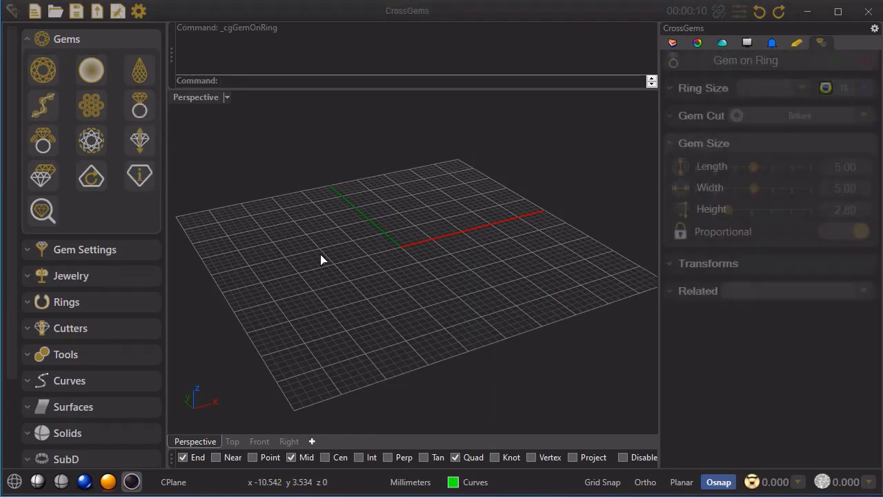
{"action": "left_click", "coordinate": [401, 236]}
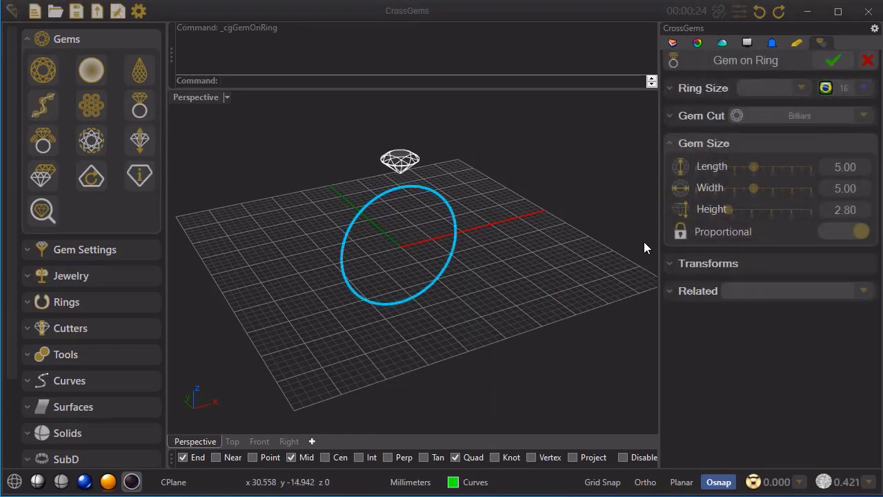
{"action": "left_click", "coordinate": [669, 115]}
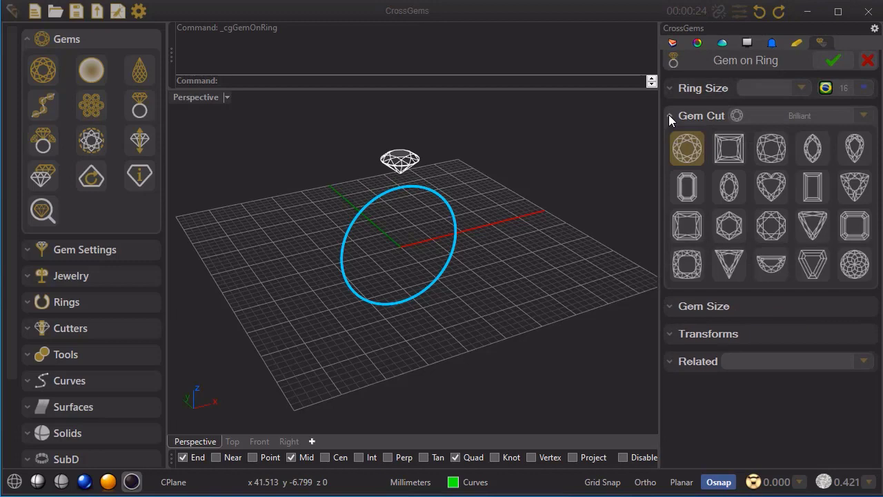
{"action": "left_click", "coordinate": [772, 191]}
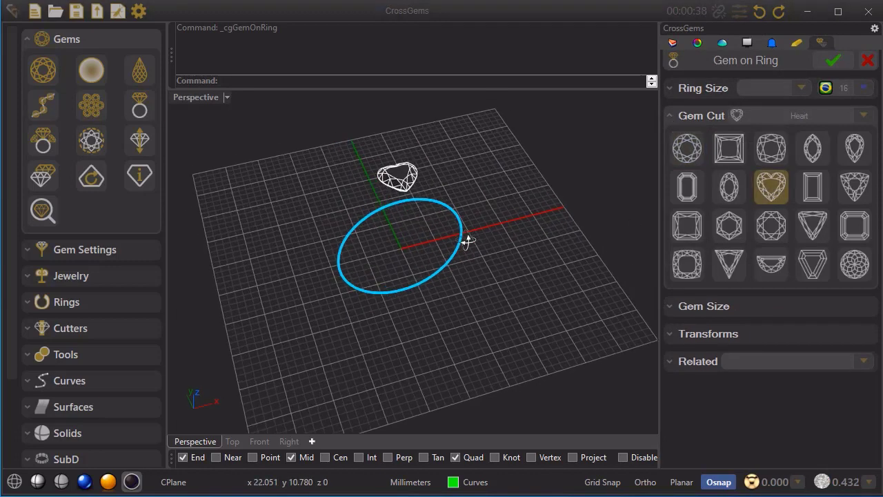
Step: Set the heart gem's girdle distance to 4.50, turn off its ring rail, and accept the gem
{"action": "left_click", "coordinate": [669, 306]}
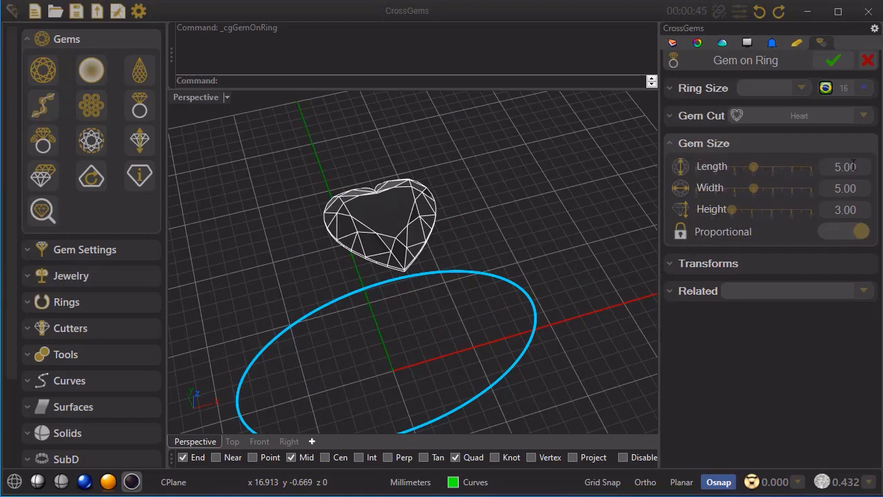
{"action": "left_click", "coordinate": [670, 263]}
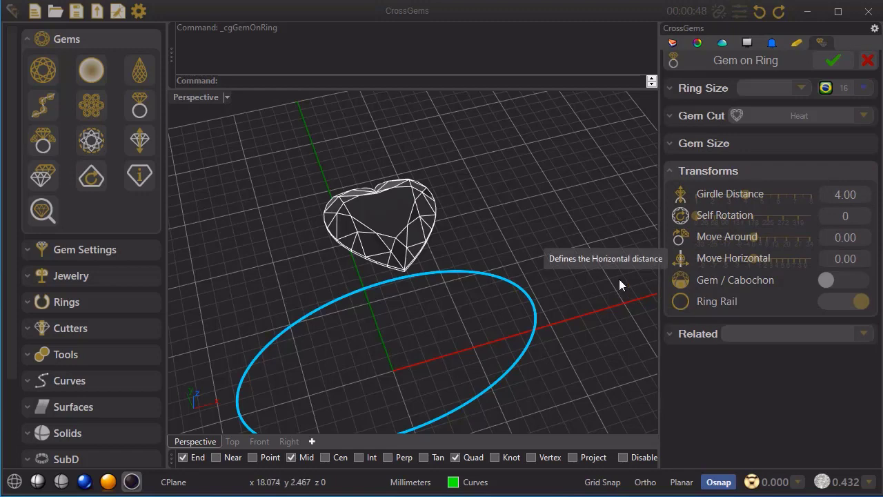
{"action": "right_click_drag", "start_coordinate": [557, 296], "coordinate": [365, 163]}
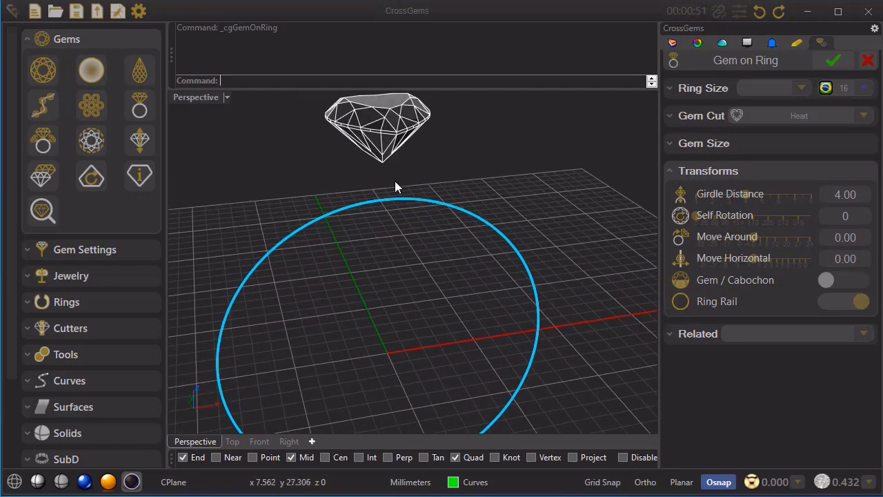
{"action": "left_click_drag", "start_coordinate": [745, 194], "coordinate": [751, 196]}
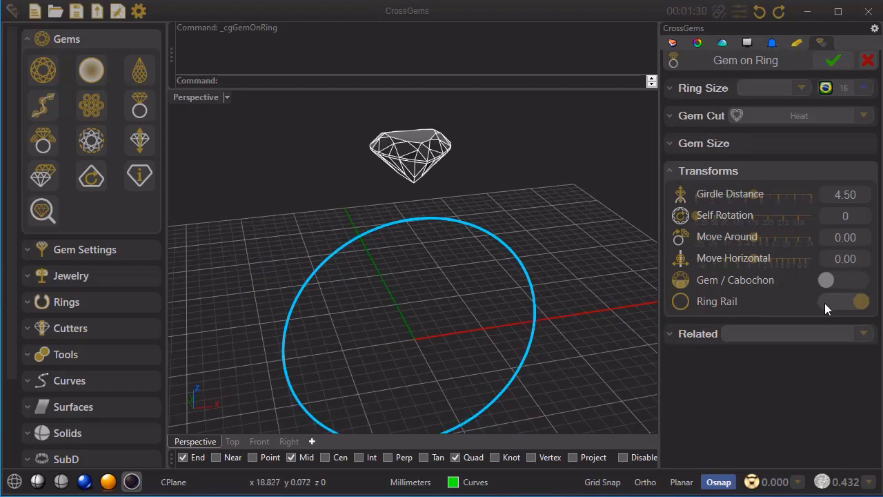
{"action": "left_click", "coordinate": [827, 304]}
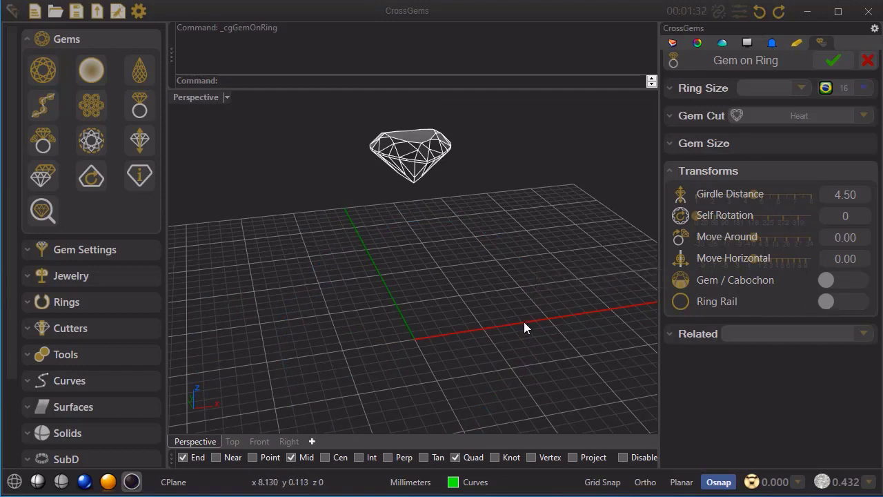
{"action": "right_click_drag", "start_coordinate": [509, 316], "coordinate": [502, 351]}
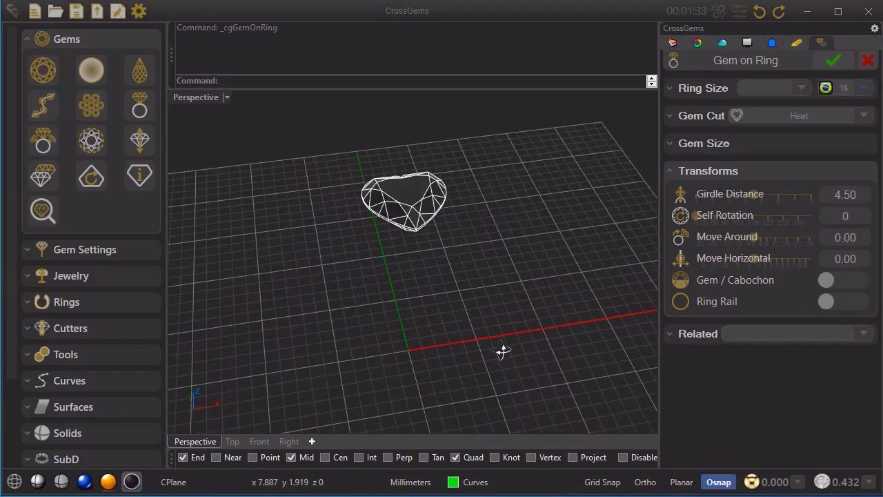
{"action": "left_click", "coordinate": [833, 61]}
Step: Start a Halo setting using the 5x5 heart gem as its central gem
{"action": "left_click", "coordinate": [85, 247]}
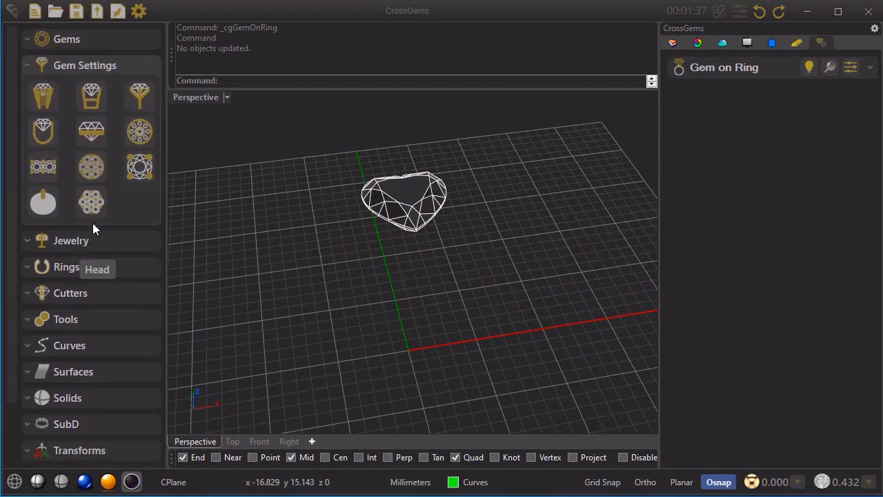
{"action": "left_click", "coordinate": [140, 131]}
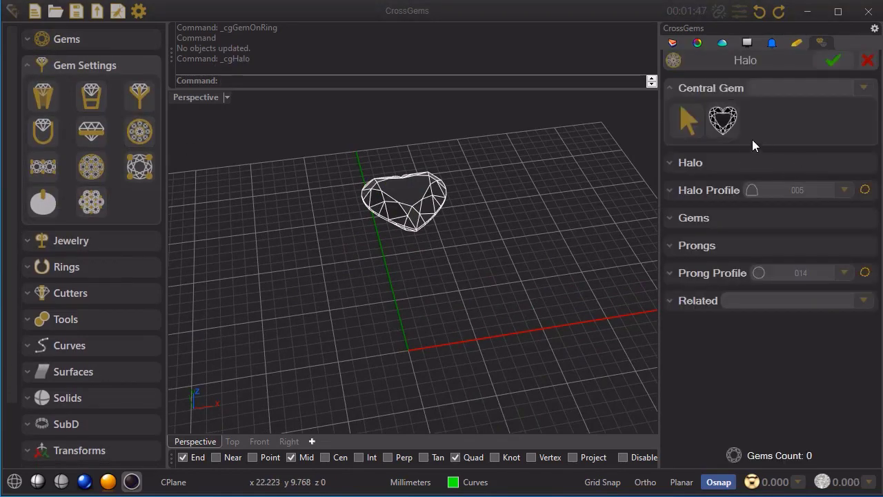
{"action": "left_click", "coordinate": [724, 123]}
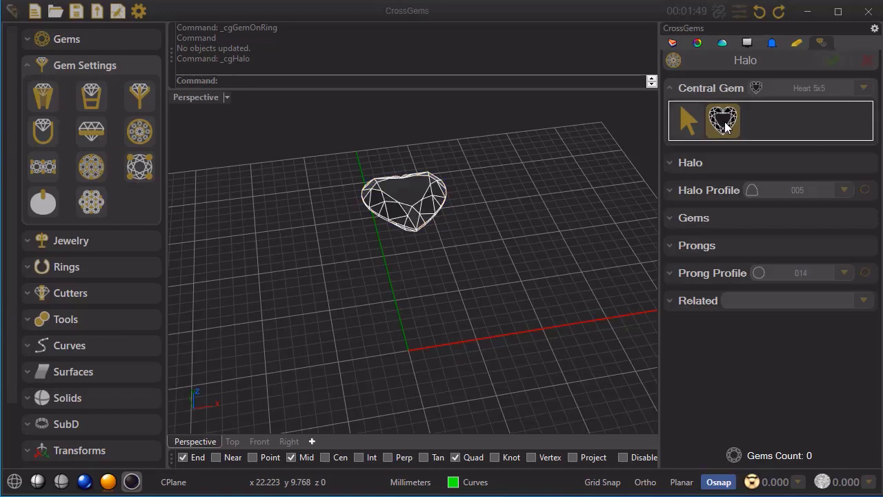
{"action": "scroll", "coordinate": [407, 228], "scroll_direction": "up", "scroll_amount": 5}
{"action": "right_click_drag", "start_coordinate": [399, 207], "coordinate": [346, 304]}
{"action": "scroll", "coordinate": [402, 266], "scroll_direction": "down", "scroll_amount": 3}
{"action": "scroll", "coordinate": [384, 249], "scroll_direction": "up", "scroll_amount": 3}
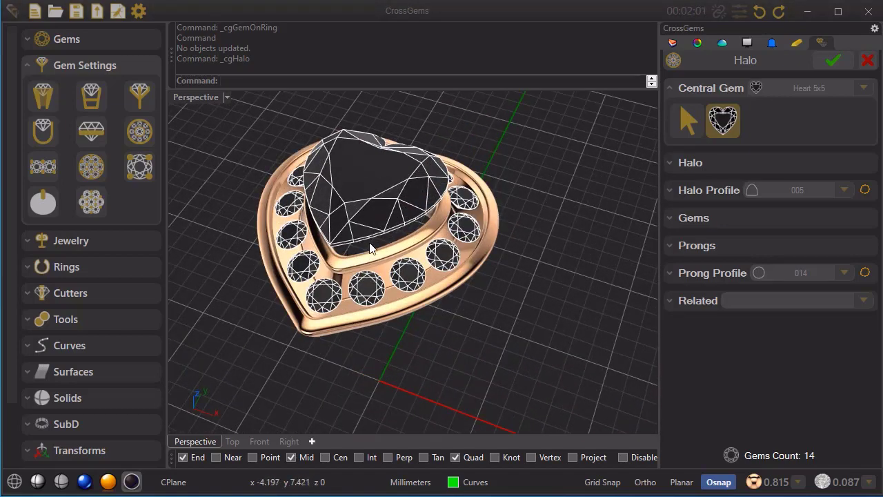
Step: Set the halo's horizontal distance to 0.30, channel space to 0.150, inner wall to 0.600 and outer wall to 0.550
{"action": "left_click", "coordinate": [671, 163]}
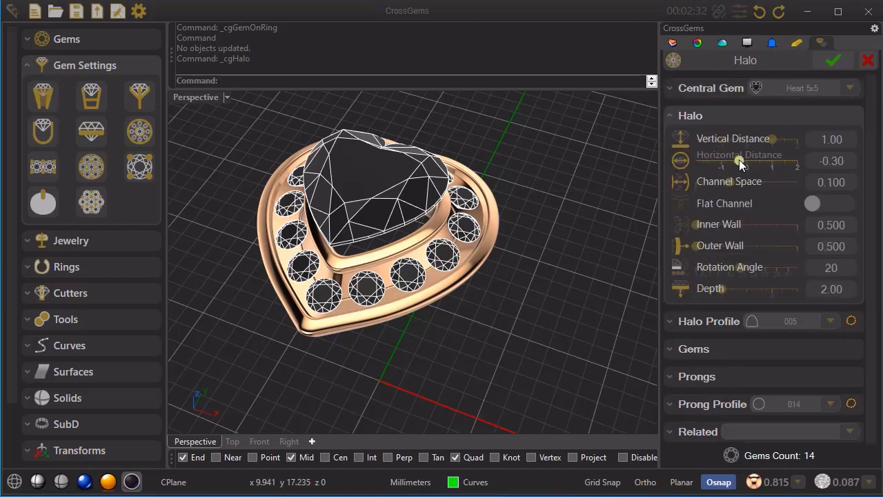
{"action": "left_click_drag", "start_coordinate": [740, 162], "coordinate": [757, 165]}
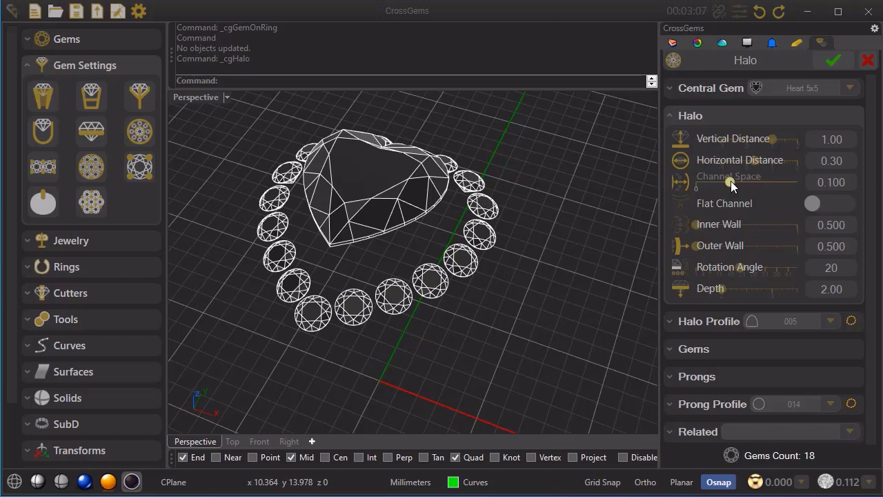
{"action": "left_click", "coordinate": [741, 180]}
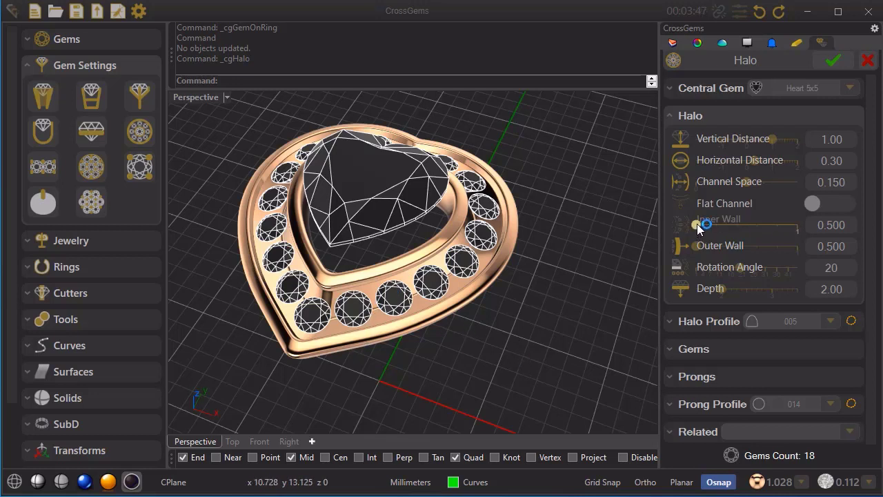
{"action": "left_click_drag", "start_coordinate": [712, 224], "coordinate": [713, 224]}
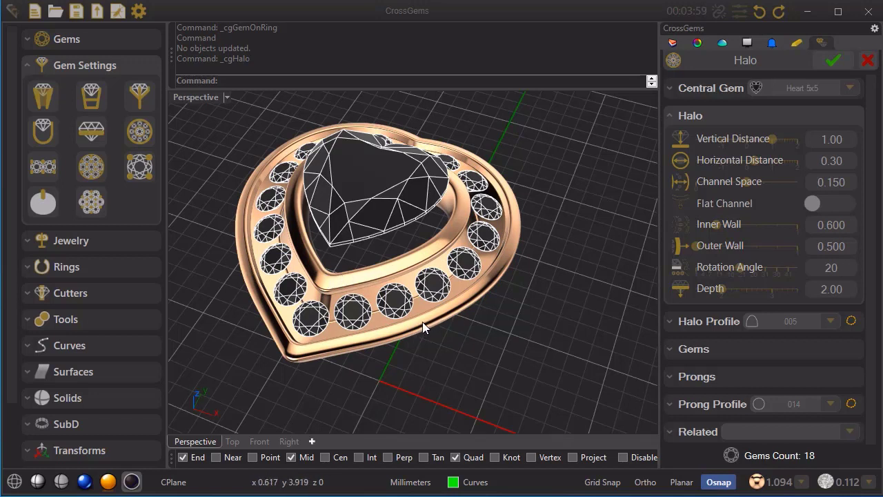
{"action": "left_click_drag", "start_coordinate": [700, 244], "coordinate": [705, 245]}
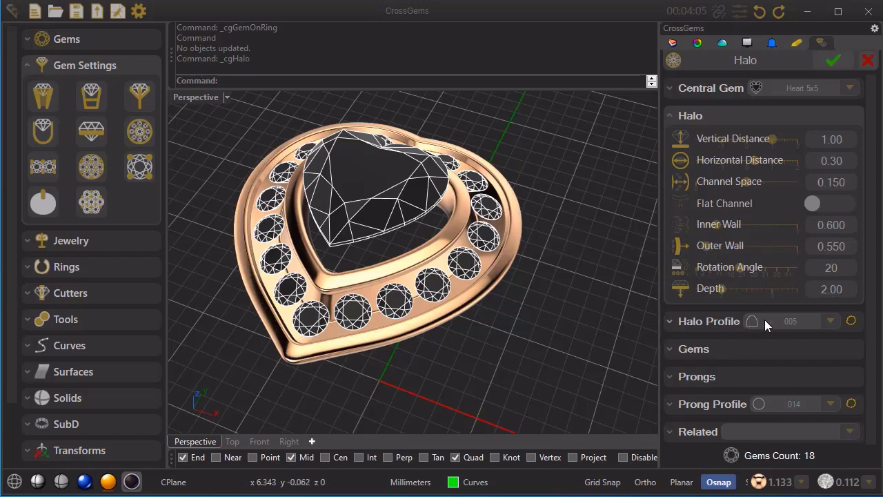
Step: Set the halo's gem size to 1.30 and enable prongs around its small gems
{"action": "left_click", "coordinate": [680, 350]}
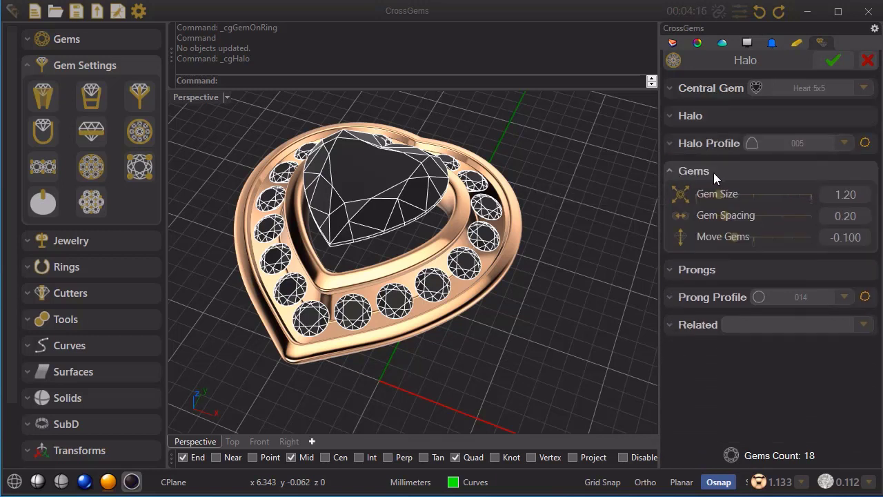
{"action": "left_click_drag", "start_coordinate": [721, 196], "coordinate": [731, 198]}
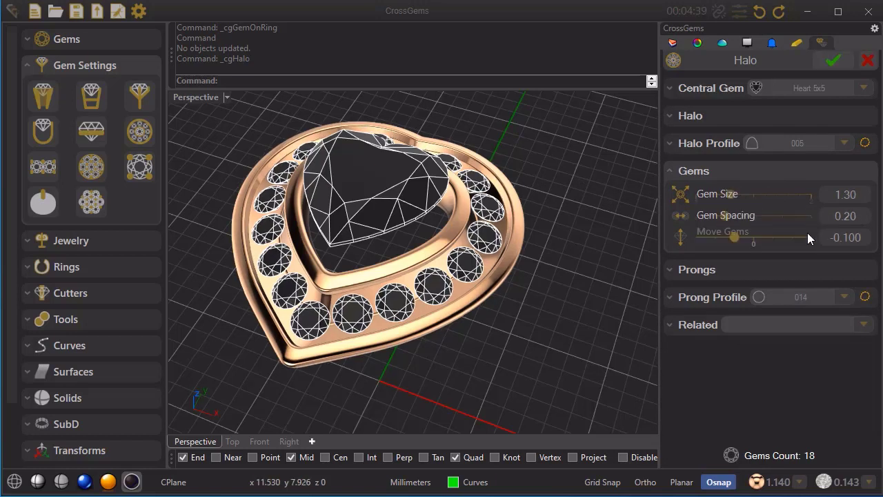
{"action": "left_click", "coordinate": [674, 269]}
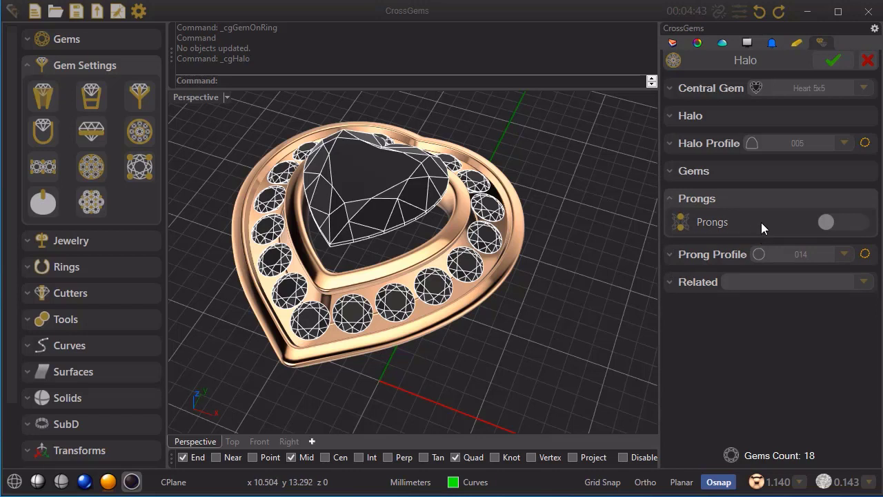
{"action": "left_click", "coordinate": [845, 221]}
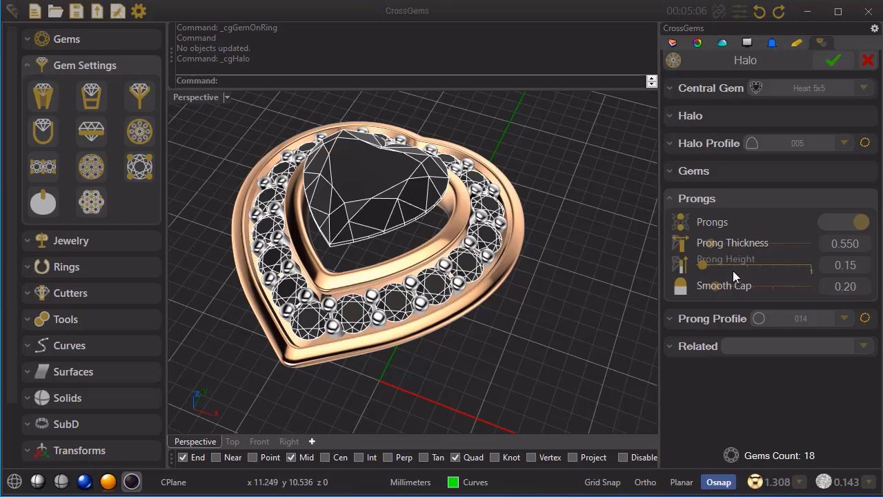
Step: Set the halo's prong height to 0.30 and smooth cap to 0.30, and accept the halo
{"action": "left_click", "coordinate": [778, 270]}
{"action": "scroll", "coordinate": [461, 285], "scroll_direction": "up", "scroll_amount": 5}
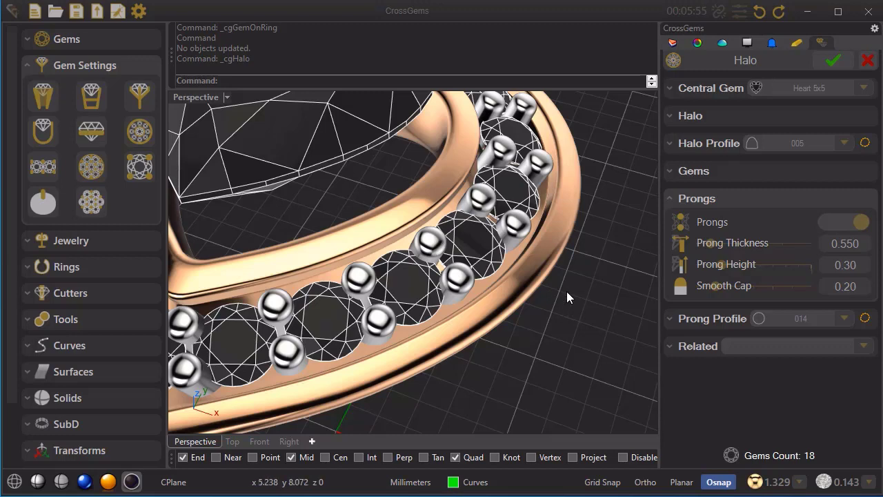
{"action": "left_click", "coordinate": [724, 288]}
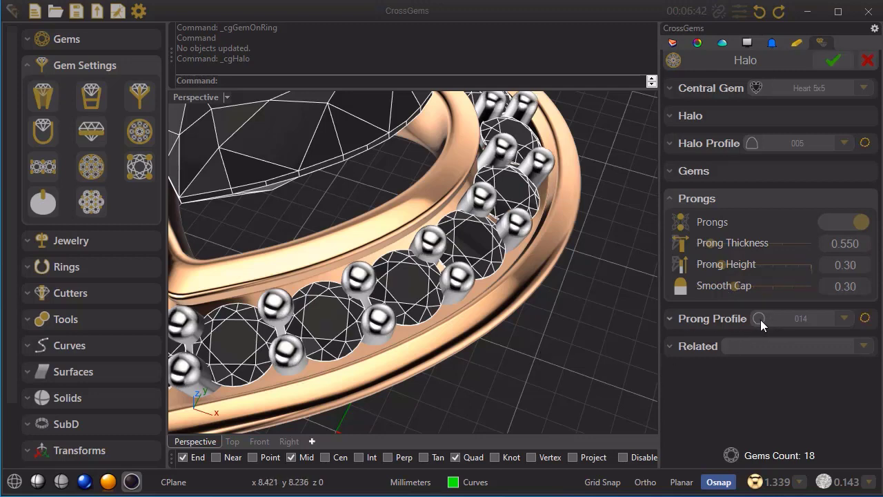
{"action": "left_click", "coordinate": [832, 61]}
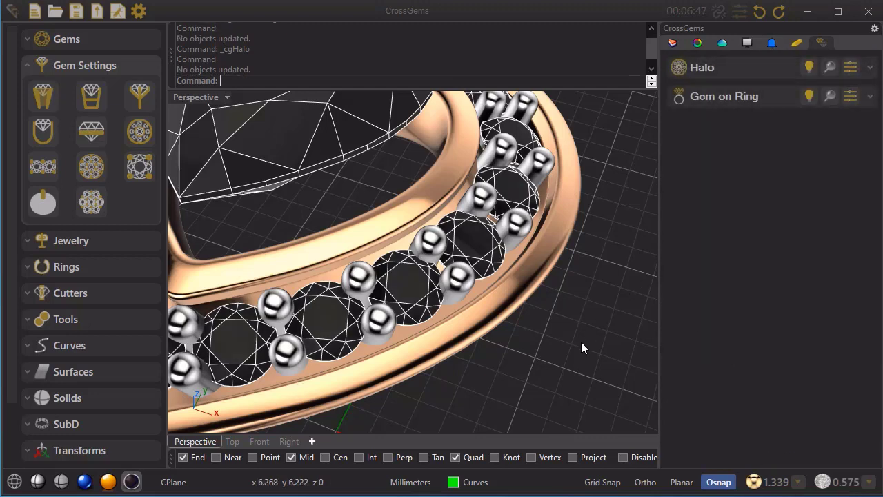
Step: Add a Band beneath the halo, link its ring size to Gem on Ring, and apply gallery design 001
{"action": "scroll", "coordinate": [581, 342], "scroll_direction": "down", "scroll_amount": 8}
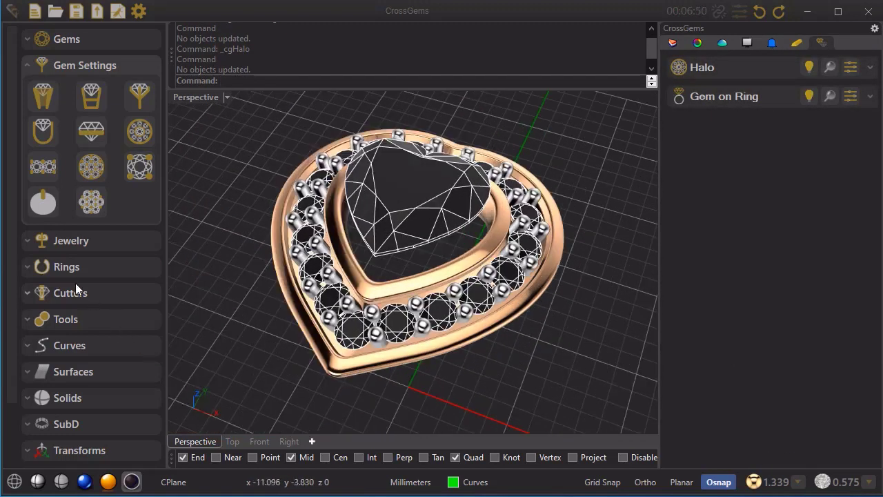
{"action": "left_click", "coordinate": [60, 269]}
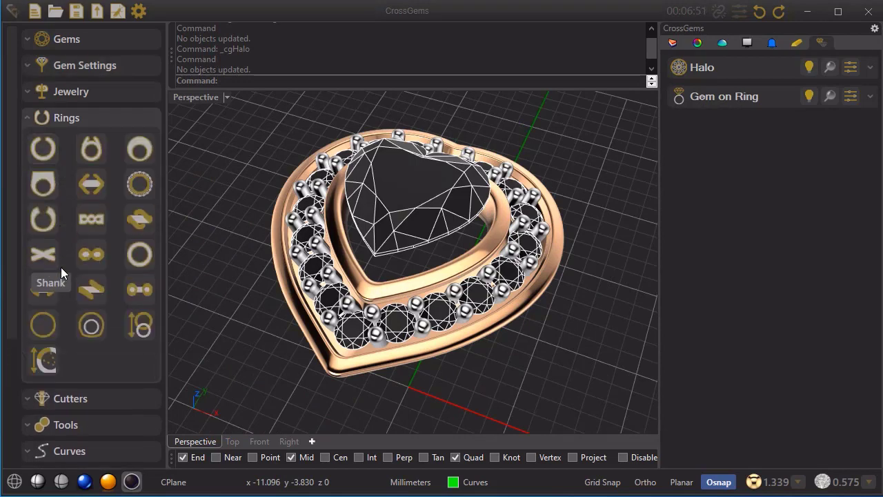
{"action": "left_click", "coordinate": [138, 256]}
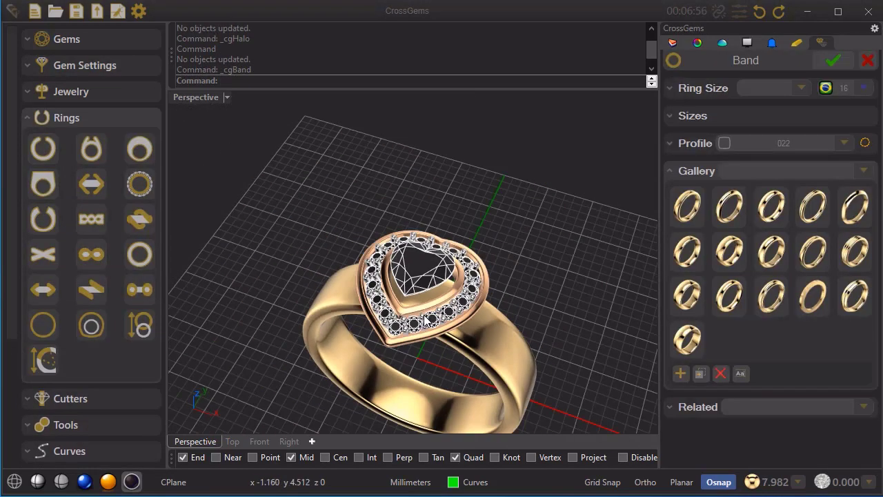
{"action": "right_click_drag", "start_coordinate": [448, 400], "coordinate": [458, 304]}
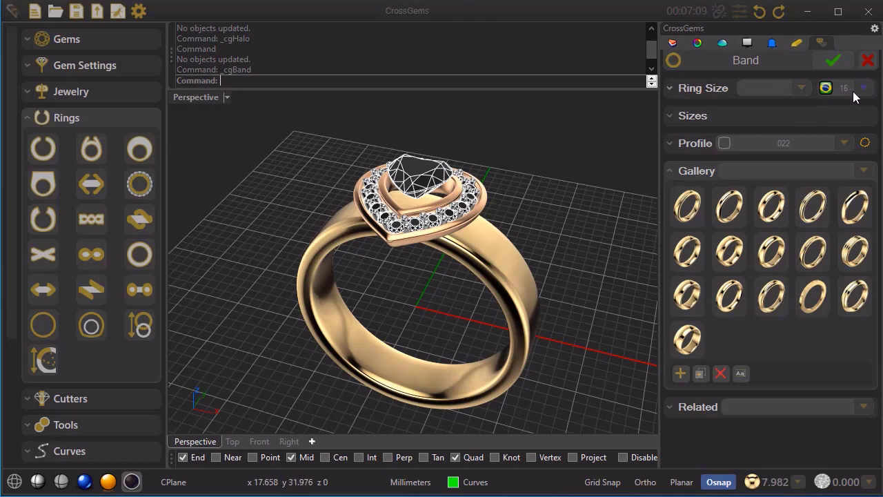
{"action": "left_click", "coordinate": [803, 86]}
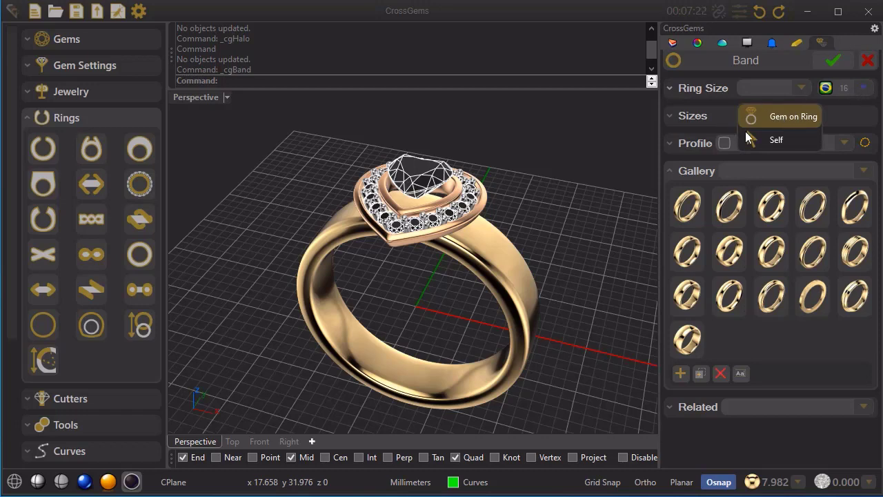
{"action": "left_click", "coordinate": [781, 115]}
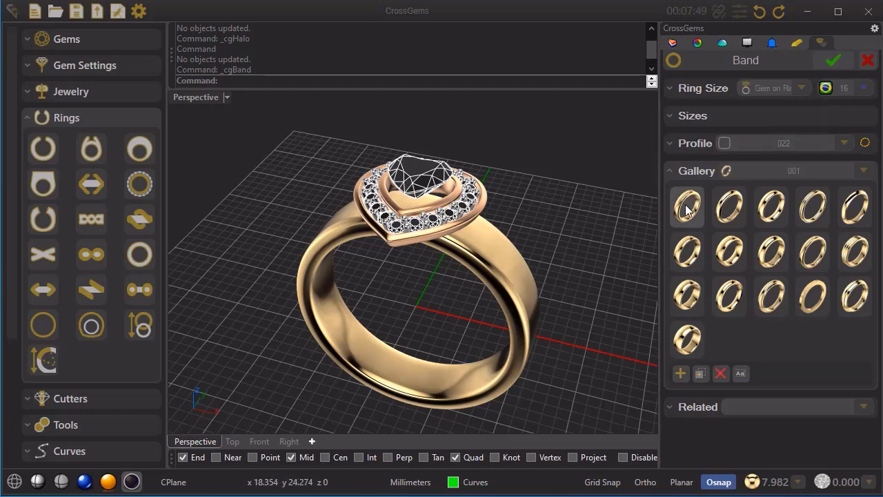
{"action": "left_click", "coordinate": [686, 210]}
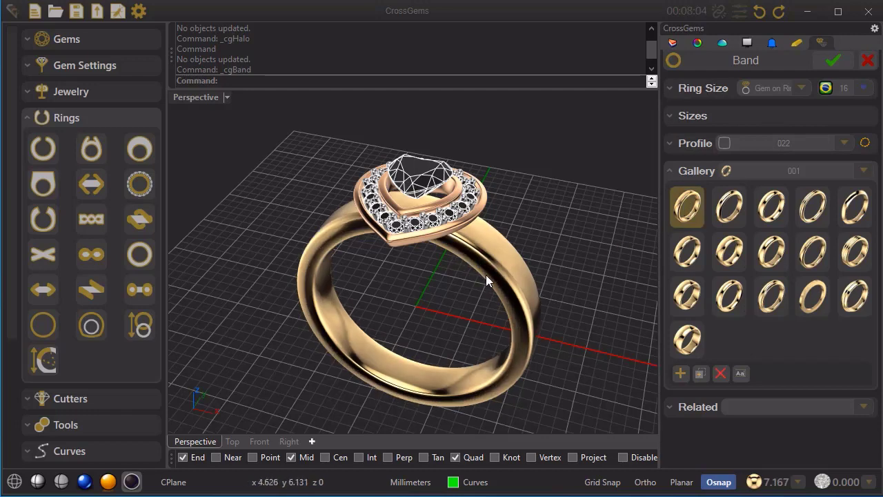
Step: Change the band's cross-section profile to 004
{"action": "left_click", "coordinate": [781, 143]}
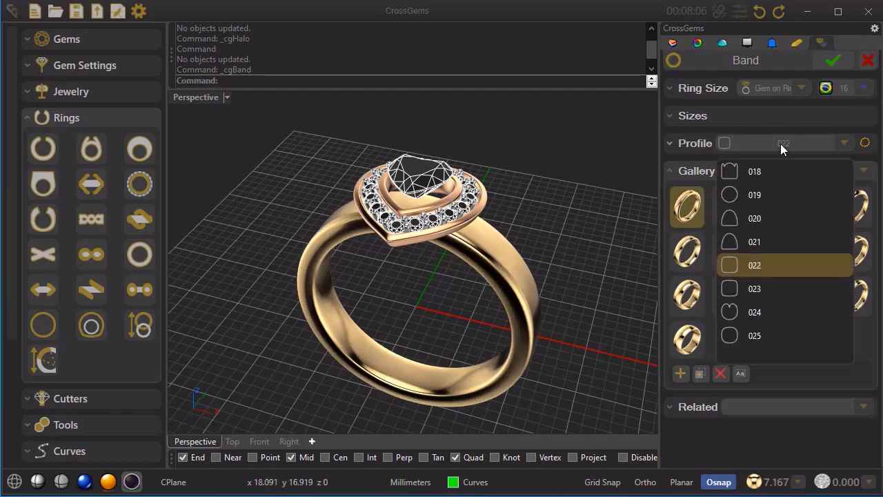
{"action": "left_click", "coordinate": [669, 141]}
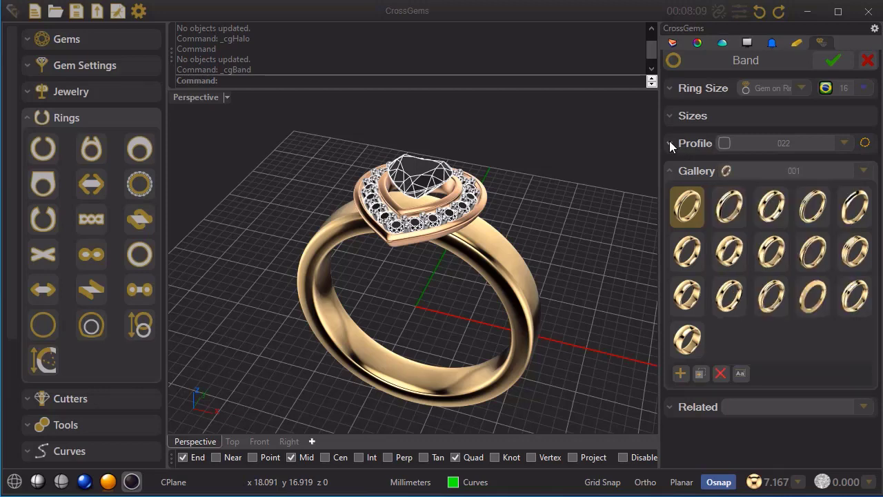
{"action": "left_click", "coordinate": [670, 140]}
{"action": "left_click", "coordinate": [779, 141]}
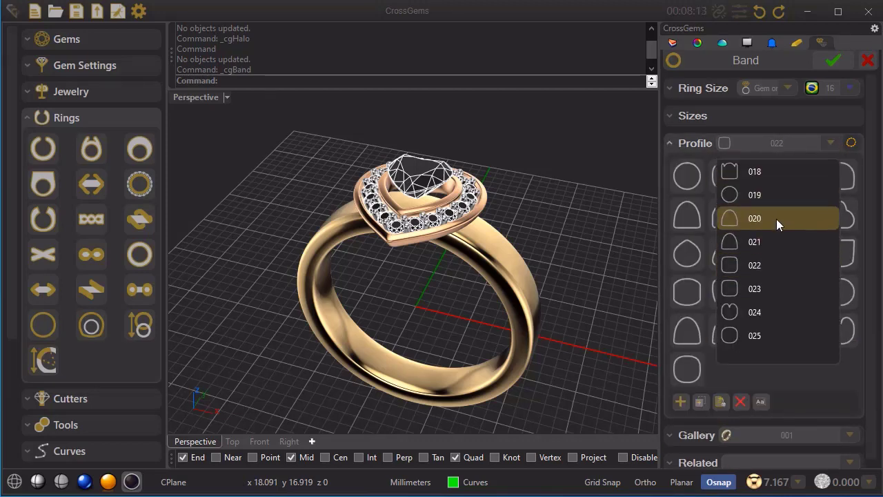
{"action": "scroll", "coordinate": [776, 227], "scroll_direction": "up", "scroll_amount": 6}
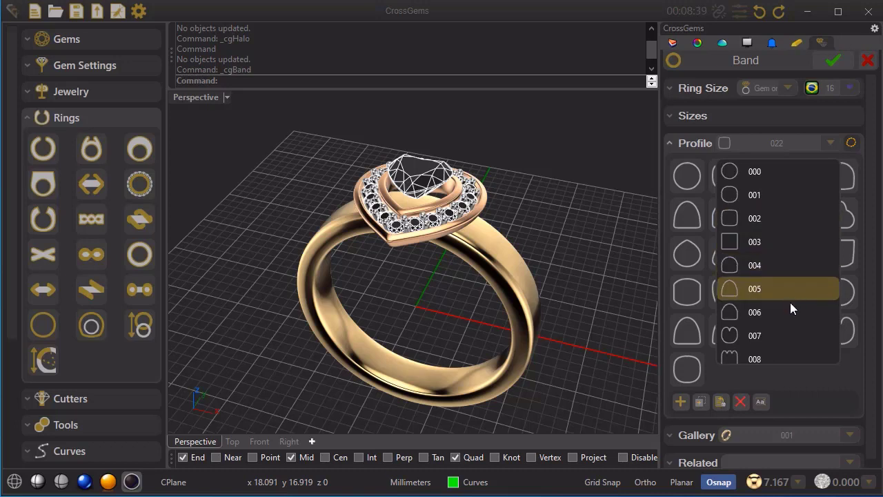
{"action": "left_click", "coordinate": [755, 265]}
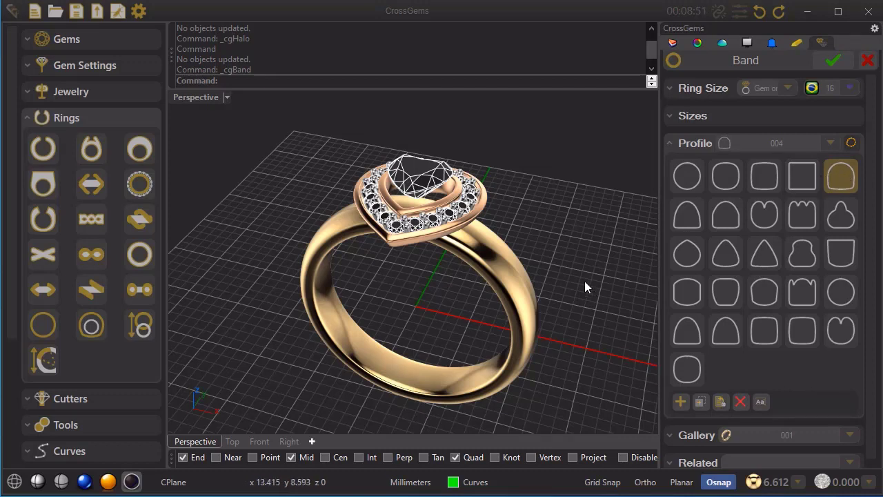
Step: Set the band's profile width to 2.20 and profile thickness to 1.30, and accept the band
{"action": "left_click", "coordinate": [669, 115]}
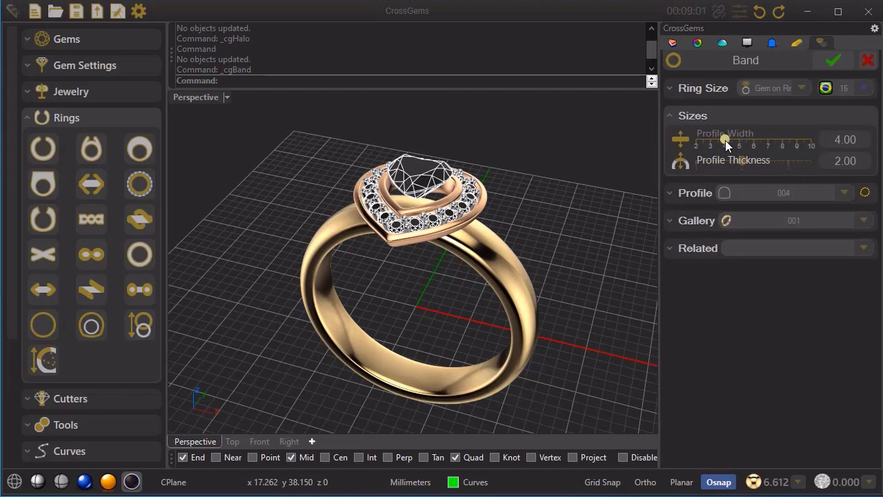
{"action": "left_click_drag", "start_coordinate": [725, 140], "coordinate": [699, 141]}
{"action": "left_click_drag", "start_coordinate": [744, 160], "coordinate": [709, 164]}
{"action": "scroll", "coordinate": [396, 311], "scroll_direction": "up", "scroll_amount": 2}
{"action": "right_click_drag", "start_coordinate": [397, 312], "coordinate": [363, 303]}
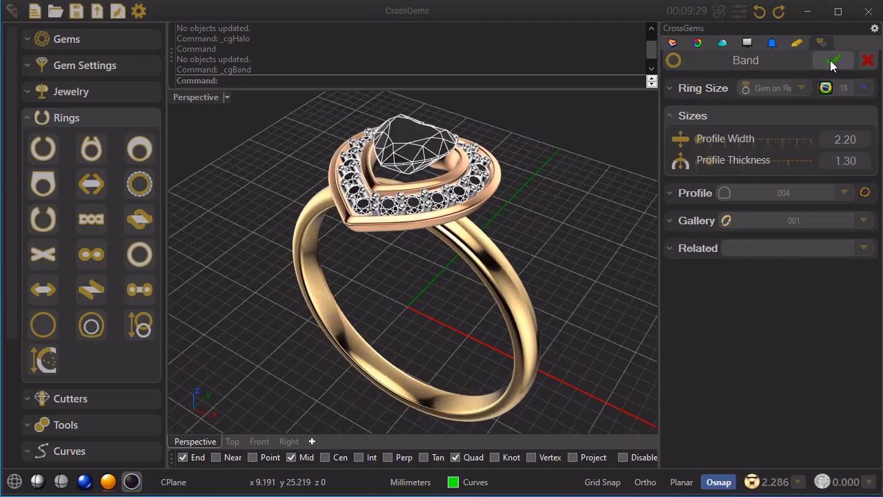
{"action": "left_click", "coordinate": [832, 61]}
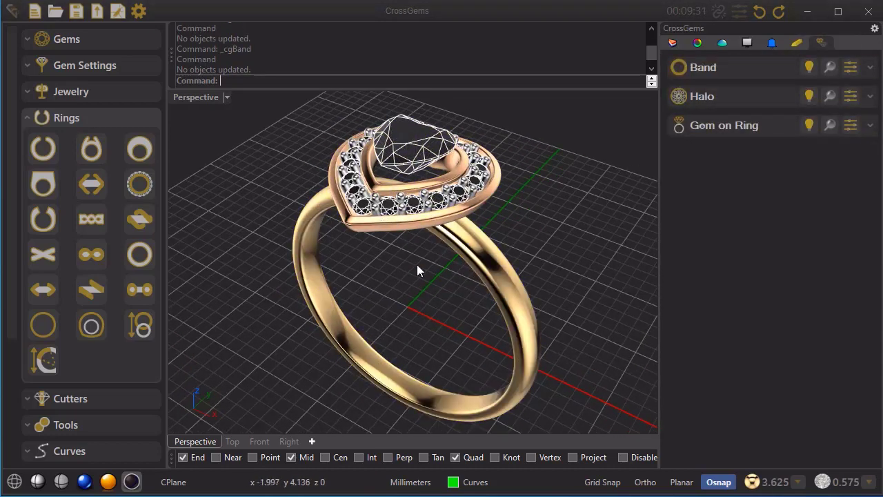
Step: Select all White Gold 18K and Yellow Gold 18K parts of the ring and assign them the Rose Gold 18K material
{"action": "right_click_drag", "start_coordinate": [419, 270], "coordinate": [419, 278]}
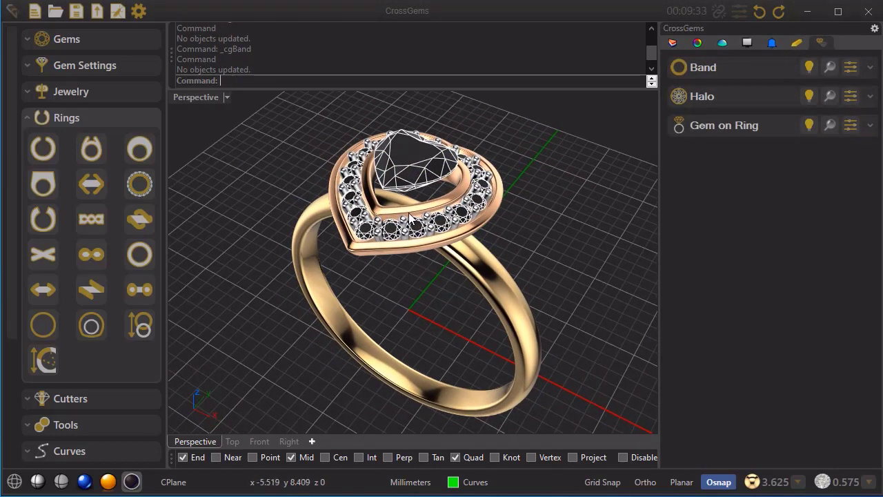
{"action": "right_click_drag", "start_coordinate": [533, 317], "coordinate": [432, 343]}
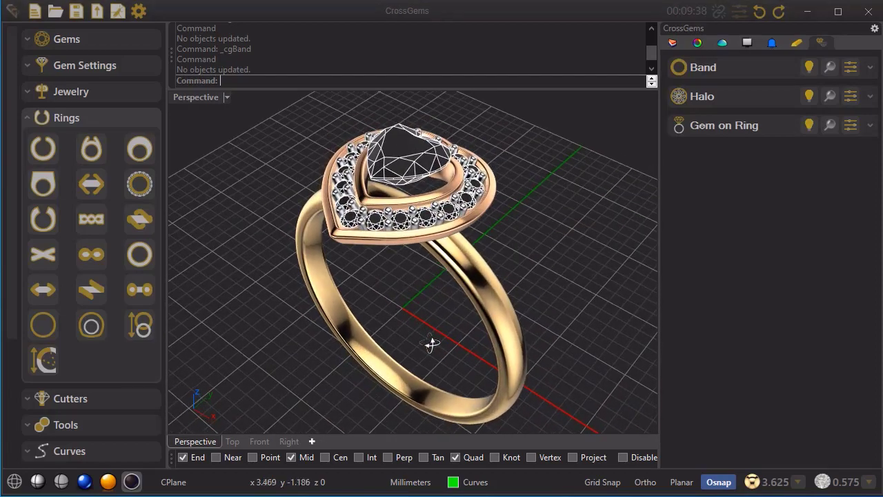
{"action": "left_click", "coordinate": [797, 482]}
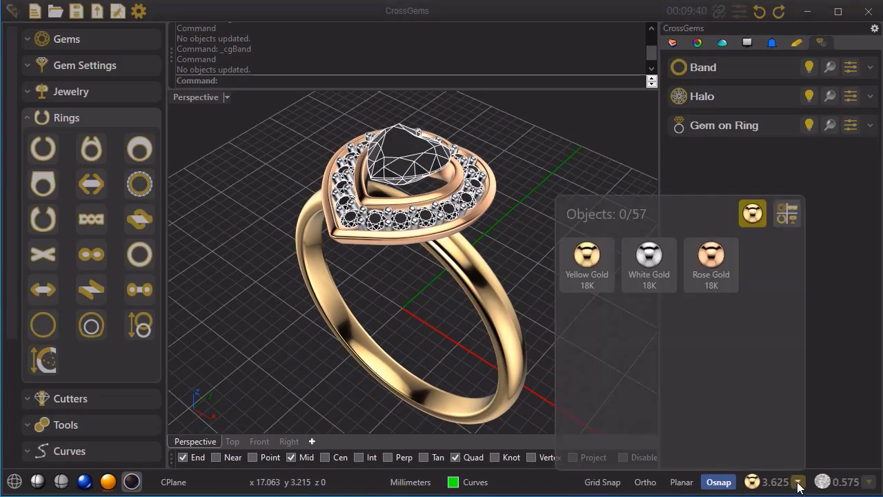
{"action": "left_click", "coordinate": [646, 274]}
{"action": "left_click", "coordinate": [585, 268]}
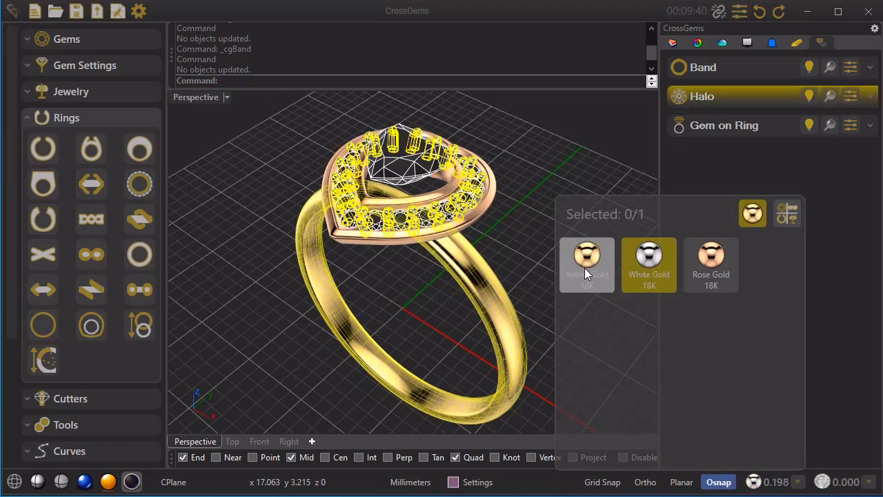
{"action": "left_click", "coordinate": [793, 43]}
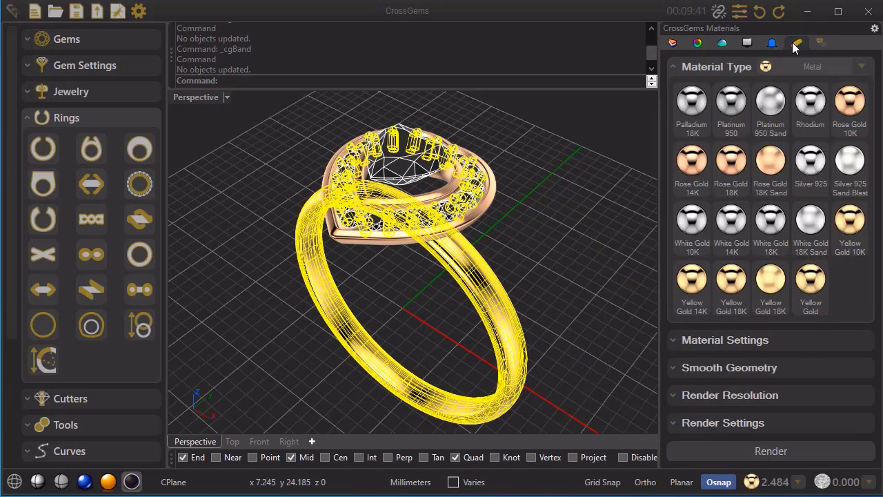
{"action": "left_click", "coordinate": [731, 164]}
{"action": "left_click", "coordinate": [581, 250]}
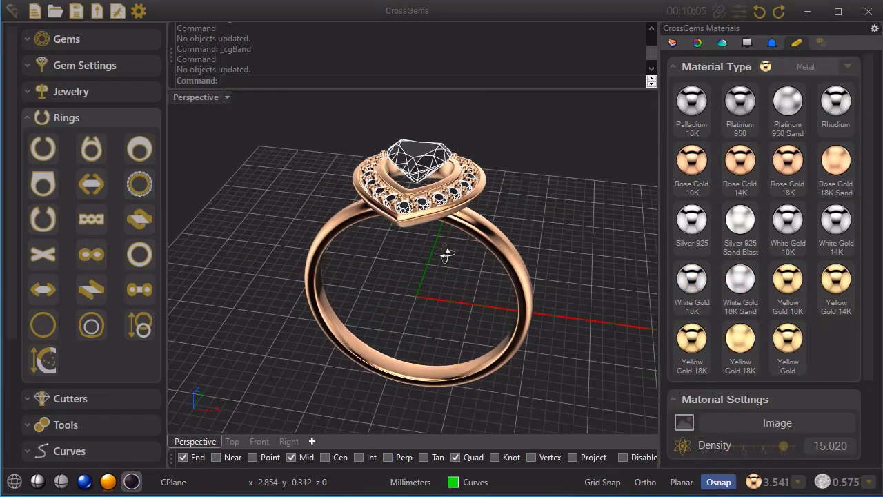
{"action": "right_click_drag", "start_coordinate": [447, 254], "coordinate": [405, 272]}
{"action": "scroll", "coordinate": [397, 188], "scroll_direction": "up", "scroll_amount": 2}
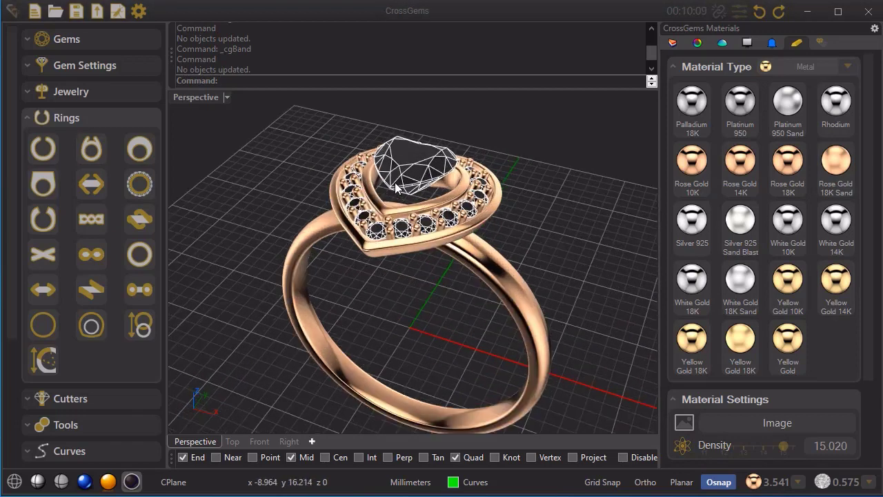
Step: Add a Head setting to the central Heart 5x5 gem
{"action": "left_click", "coordinate": [55, 118]}
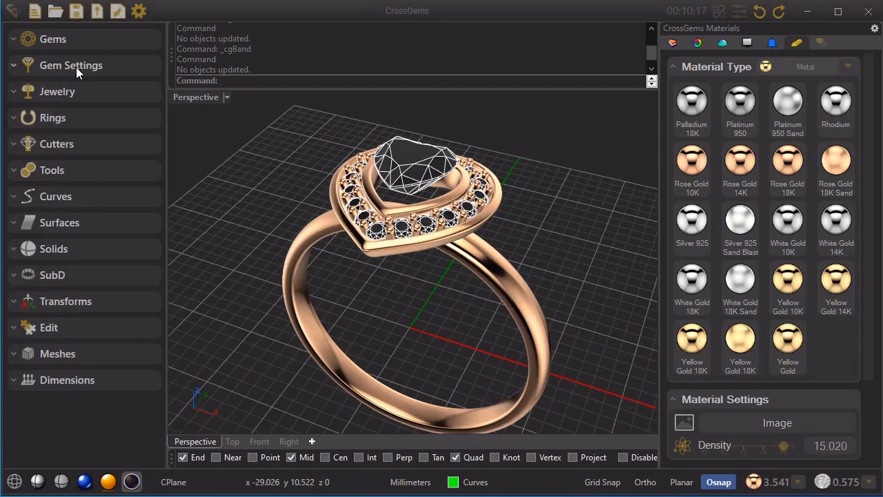
{"action": "left_click", "coordinate": [72, 66]}
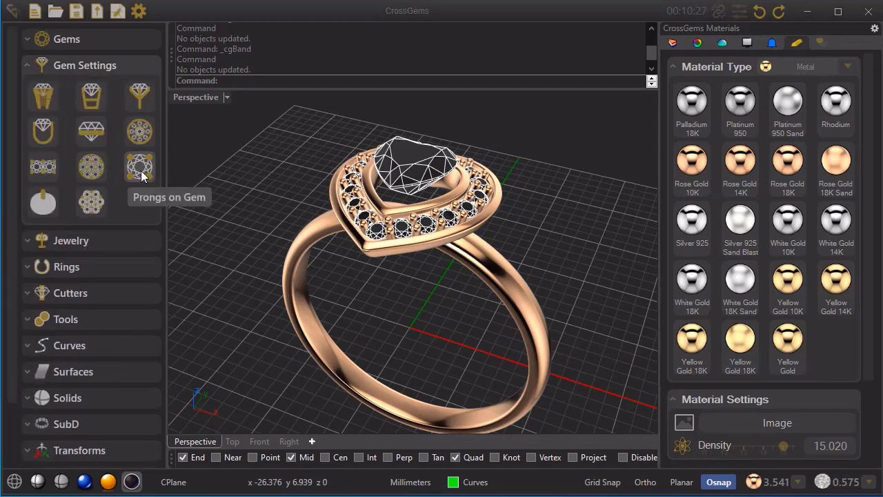
{"action": "right_click_drag", "start_coordinate": [442, 307], "coordinate": [436, 330]}
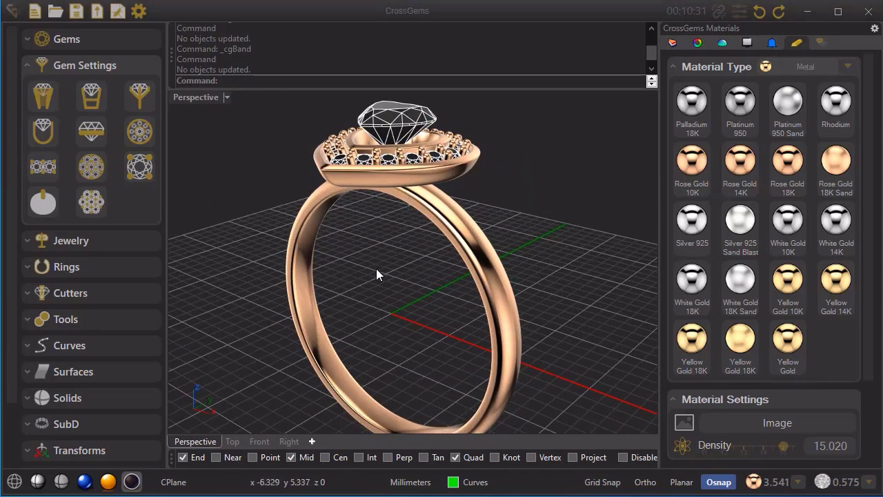
{"action": "right_click_drag", "start_coordinate": [376, 274], "coordinate": [387, 303]}
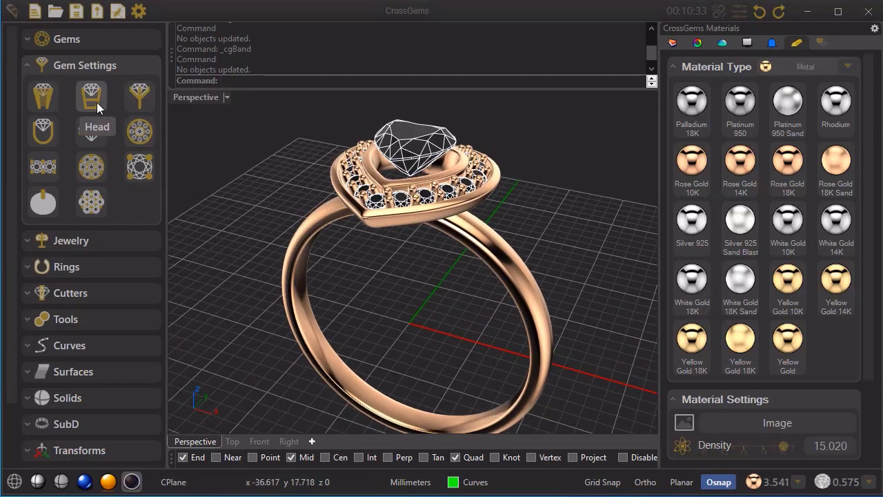
{"action": "left_click", "coordinate": [95, 103]}
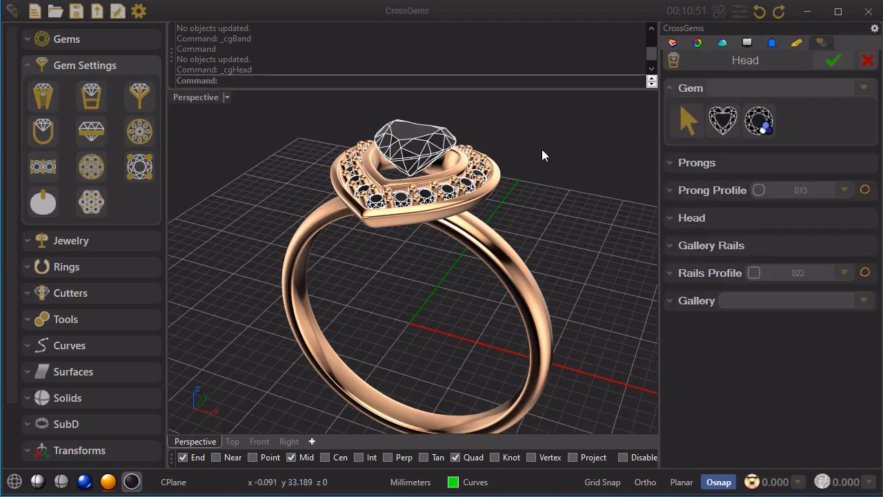
{"action": "left_click", "coordinate": [715, 132]}
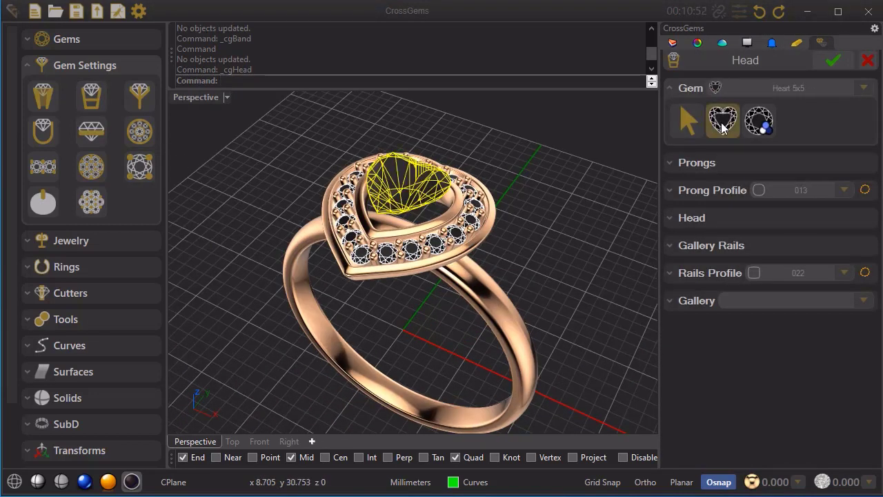
{"action": "left_click", "coordinate": [722, 125]}
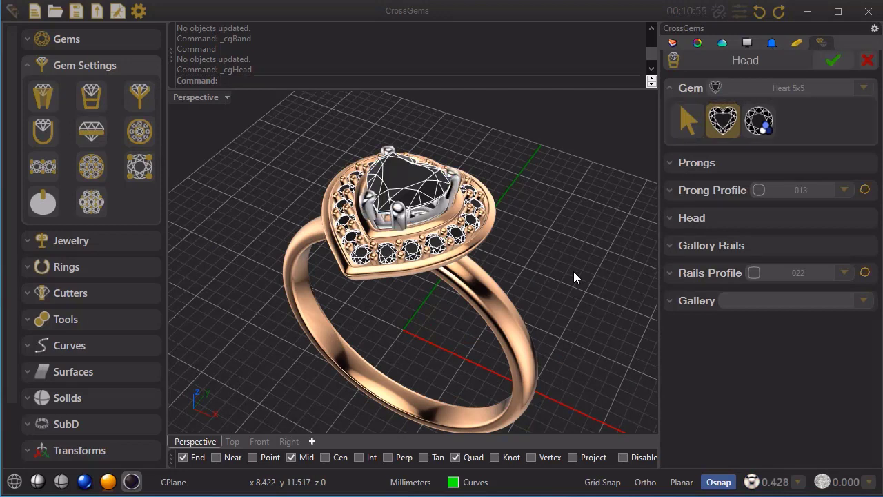
Step: Give the head three prongs with bent tops disabled, prong profile 005 and a prong top height of 0.90
{"action": "left_click", "coordinate": [672, 163]}
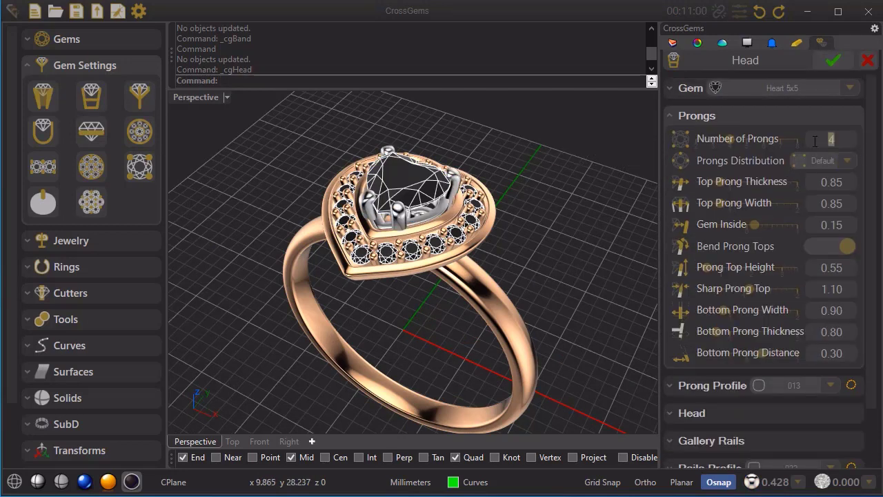
{"action": "type", "text": "3"}
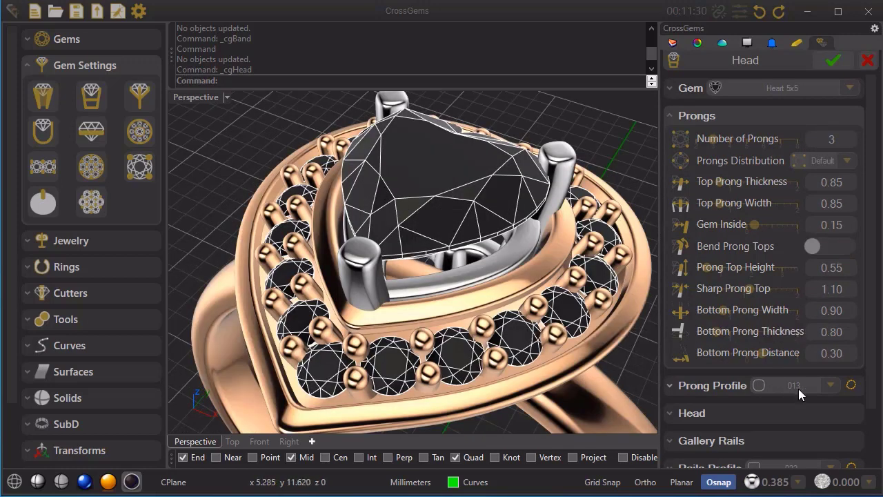
{"action": "left_click", "coordinate": [831, 386]}
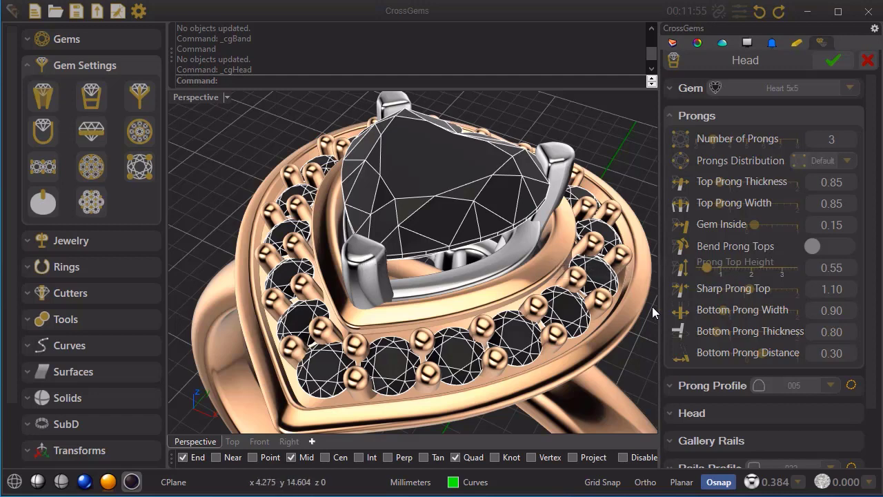
{"action": "scroll", "coordinate": [365, 260], "scroll_direction": "up", "scroll_amount": 6}
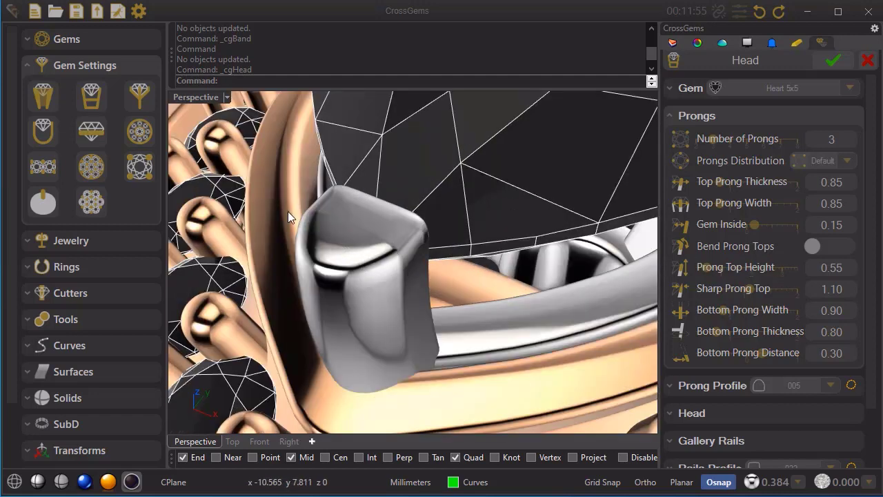
{"action": "scroll", "coordinate": [355, 272], "scroll_direction": "down", "scroll_amount": 6}
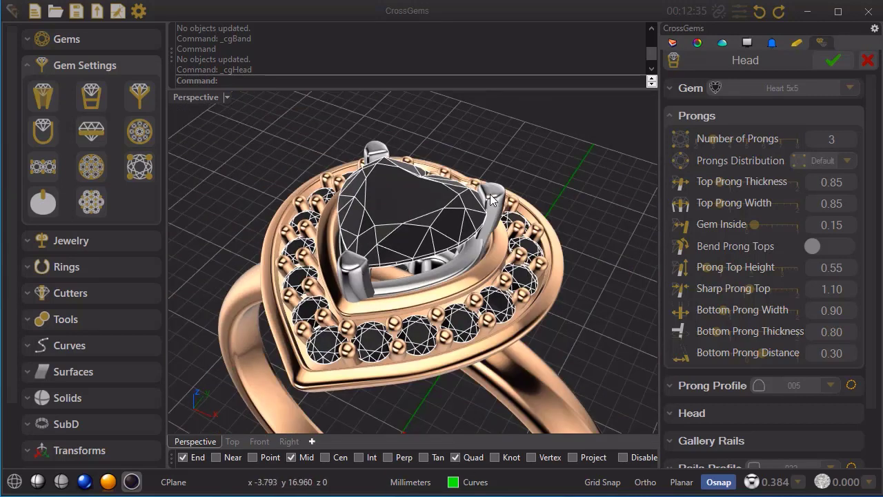
{"action": "mouse_move", "coordinate": [709, 267]}
{"action": "left_mouse_down"}
{"action": "mouse_move", "coordinate": [730, 267]}
{"action": "mouse_move", "coordinate": [720, 269]}
{"action": "left_mouse_up"}
Step: Disable both the top and bottom gallery rails of the head
{"action": "right_click_drag", "start_coordinate": [477, 414], "coordinate": [436, 182]}
{"action": "scroll", "coordinate": [439, 147], "scroll_direction": "up", "scroll_amount": 3}
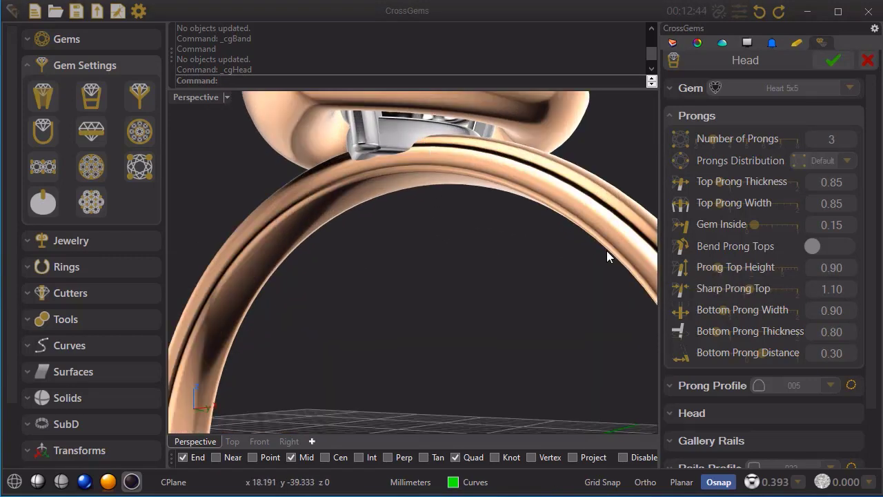
{"action": "left_click", "coordinate": [672, 441]}
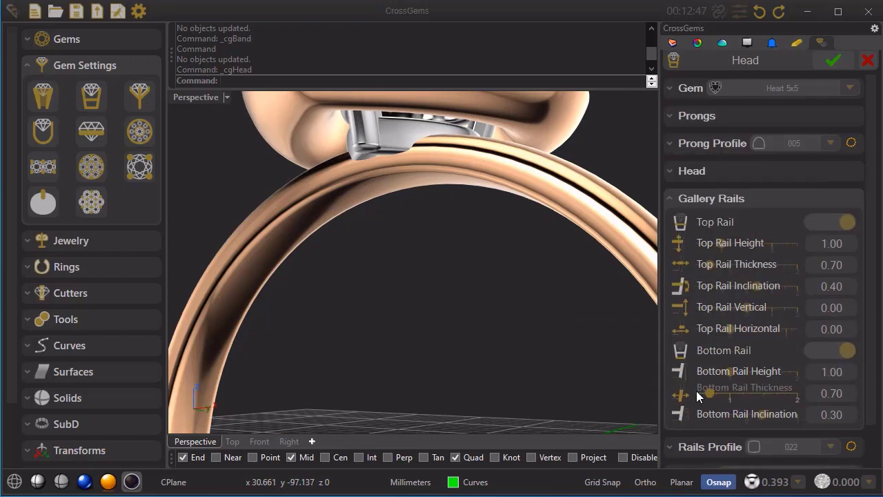
{"action": "left_click", "coordinate": [824, 223]}
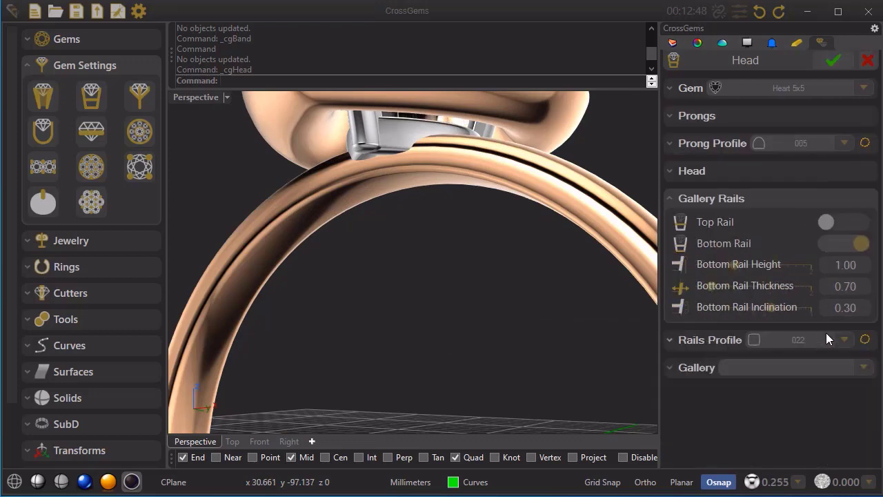
{"action": "left_click", "coordinate": [833, 245]}
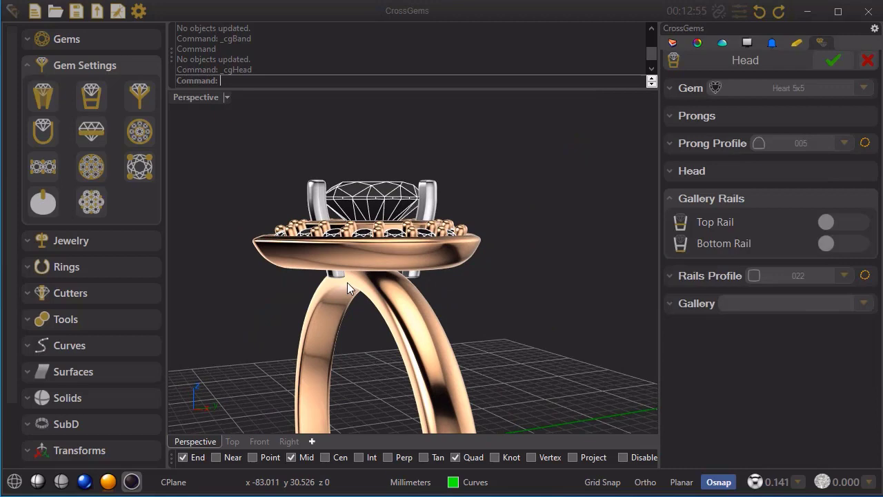
Step: Set the head's bottom prong distance to -0.90 to draw the prong bases inward beneath the halo
{"action": "scroll", "coordinate": [347, 283], "scroll_direction": "up", "scroll_amount": 2}
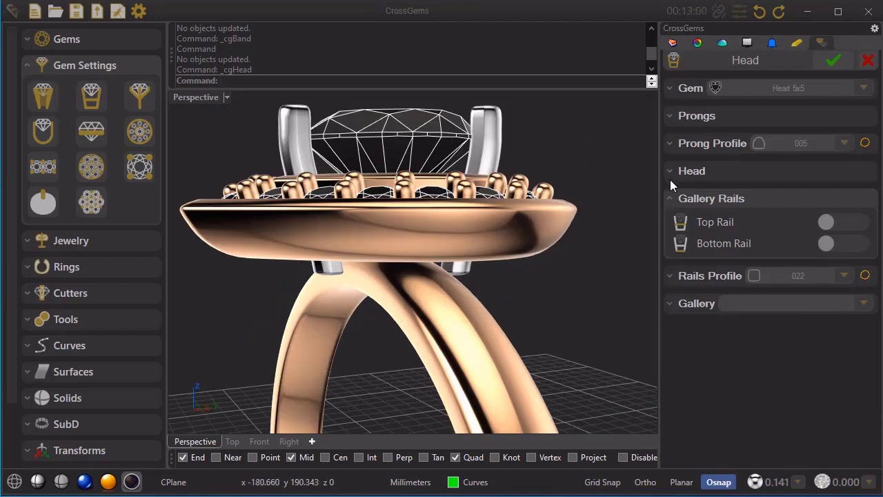
{"action": "left_click", "coordinate": [672, 116]}
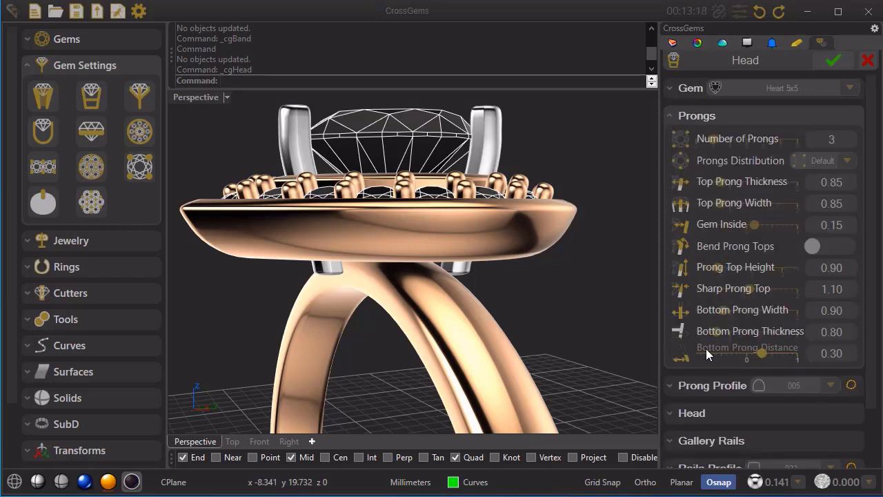
{"action": "left_click_drag", "start_coordinate": [762, 354], "coordinate": [703, 351]}
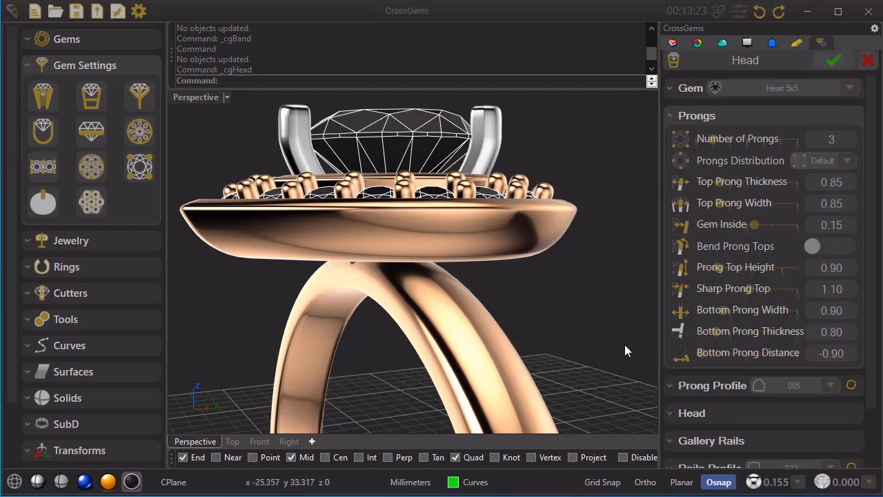
{"action": "right_click_drag", "start_coordinate": [625, 344], "coordinate": [524, 343]}
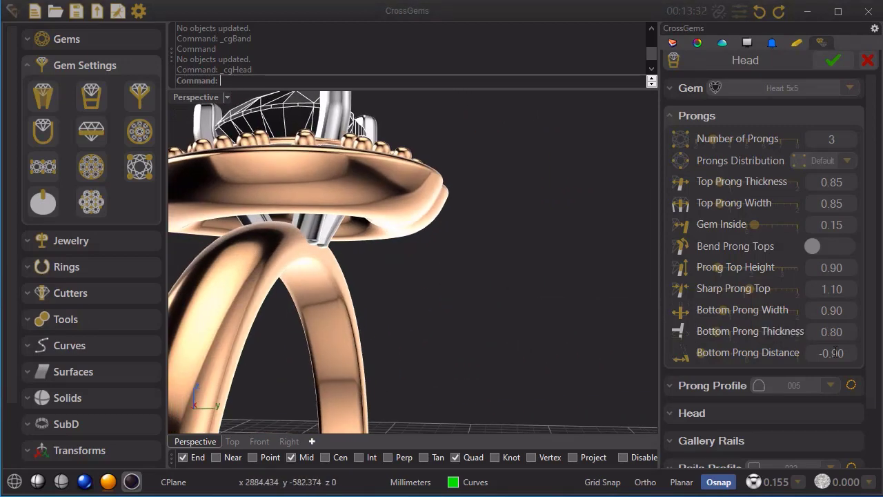
Step: Set the head's bottom prong distance to -1.50 and apply the head settings
{"action": "double_click", "coordinate": [812, 352]}
{"action": "type", "text": "-1.50"}
{"action": "key", "text": "Return"}
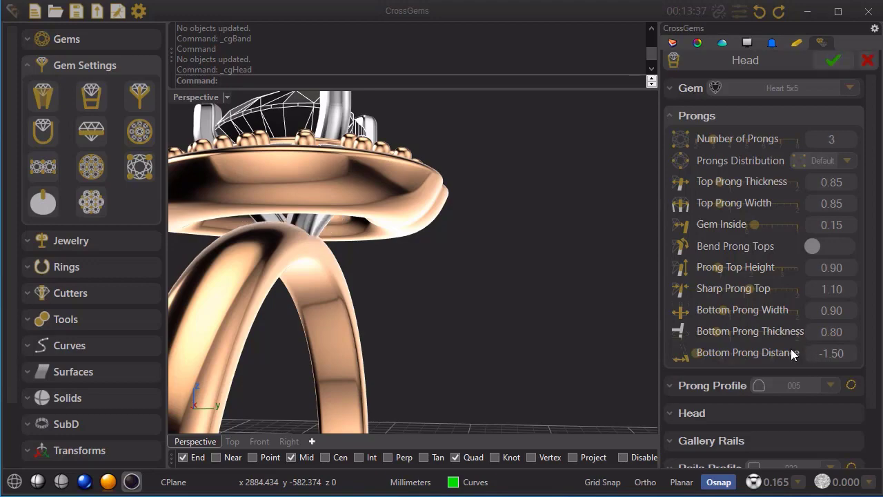
{"action": "scroll", "coordinate": [298, 260], "scroll_direction": "up", "scroll_amount": 4}
{"action": "scroll", "coordinate": [392, 270], "scroll_direction": "down", "scroll_amount": 4}
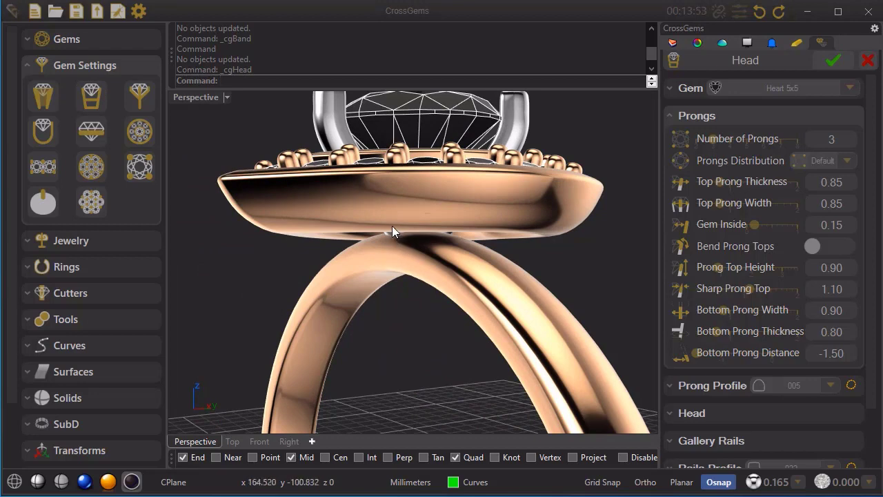
{"action": "scroll", "coordinate": [355, 220], "scroll_direction": "down", "scroll_amount": 3}
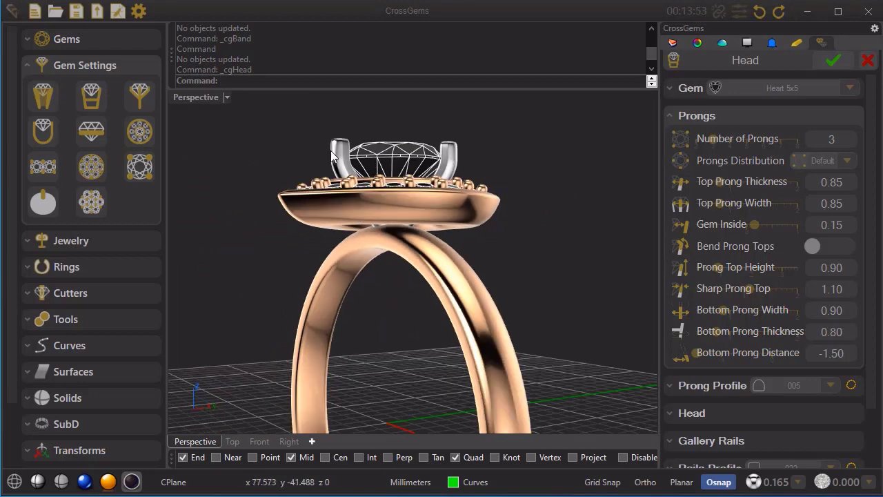
{"action": "right_click_drag", "start_coordinate": [390, 204], "coordinate": [400, 274]}
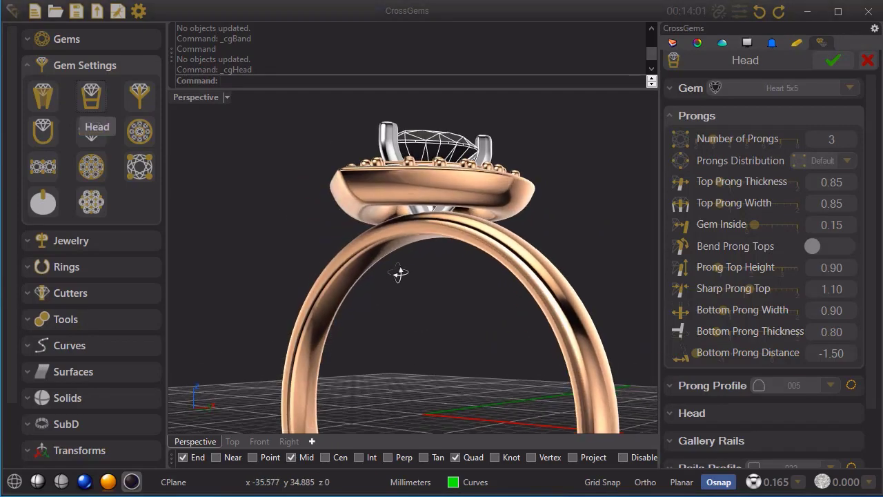
{"action": "right_click_drag", "start_coordinate": [434, 223], "coordinate": [449, 237]}
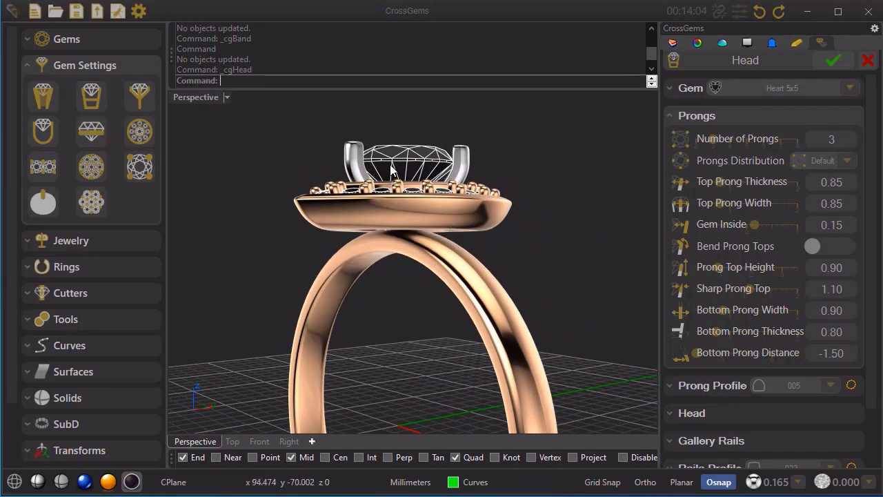
{"action": "left_click", "coordinate": [829, 60]}
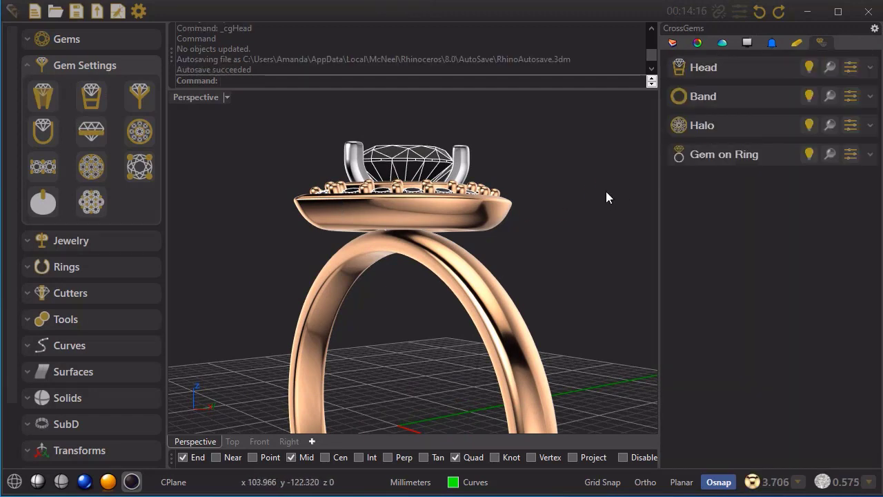
Step: Edit the Gem on Ring, shifting the heart gem horizontally by -0.20, and apply the change
{"action": "left_click", "coordinate": [839, 154]}
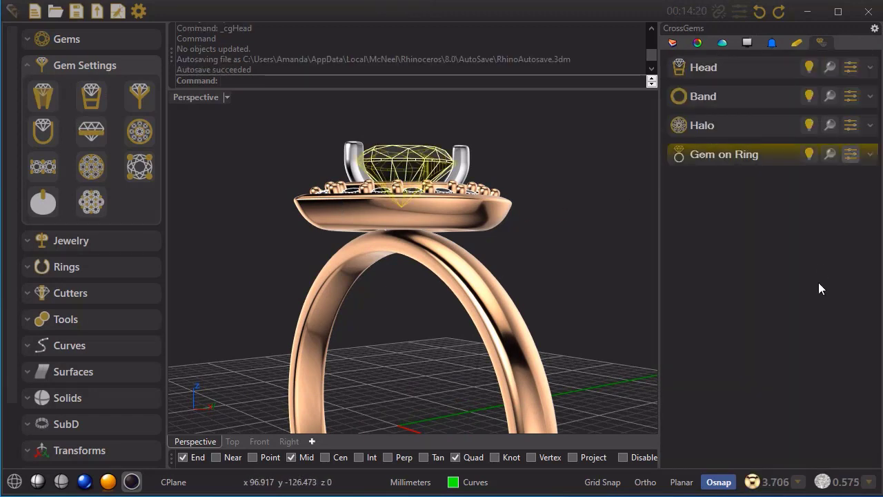
{"action": "left_click", "coordinate": [669, 263]}
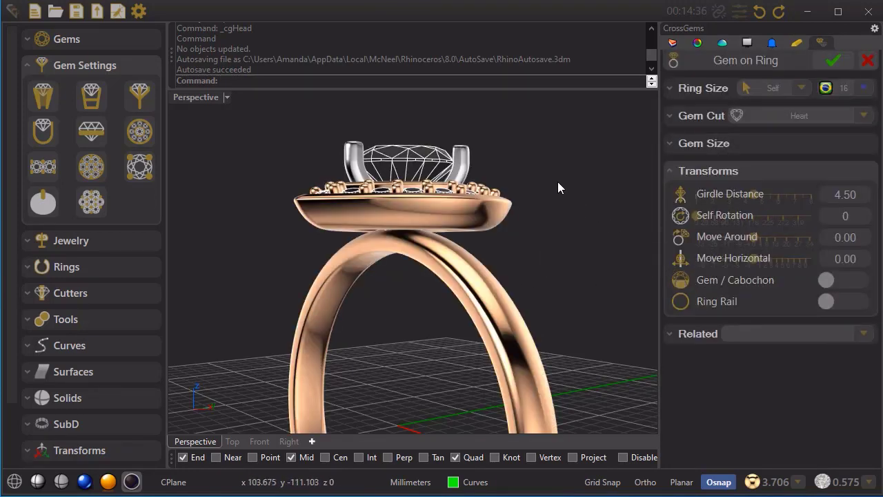
{"action": "right_click_drag", "start_coordinate": [557, 181], "coordinate": [521, 258]}
{"action": "left_click_drag", "start_coordinate": [769, 260], "coordinate": [753, 258]}
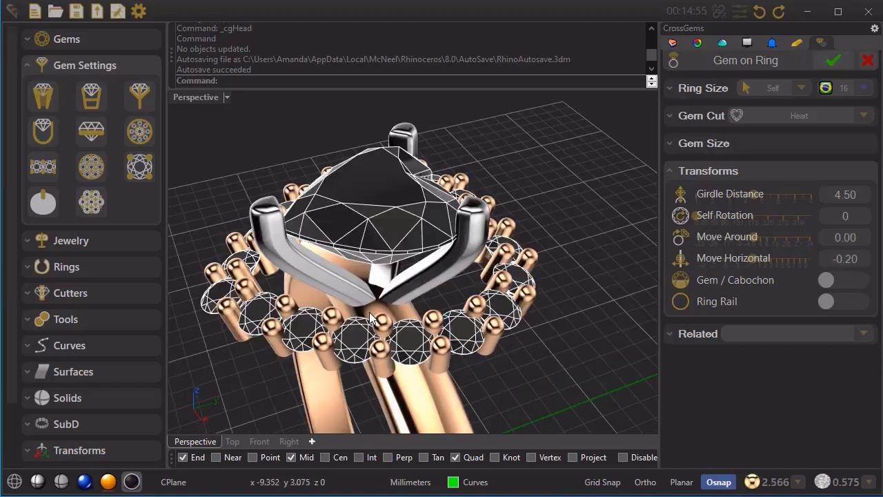
{"action": "scroll", "coordinate": [392, 310], "scroll_direction": "up", "scroll_amount": 3}
{"action": "right_click_drag", "start_coordinate": [393, 303], "coordinate": [423, 305]}
{"action": "scroll", "coordinate": [367, 303], "scroll_direction": "down", "scroll_amount": 3}
{"action": "scroll", "coordinate": [423, 308], "scroll_direction": "down", "scroll_amount": 5}
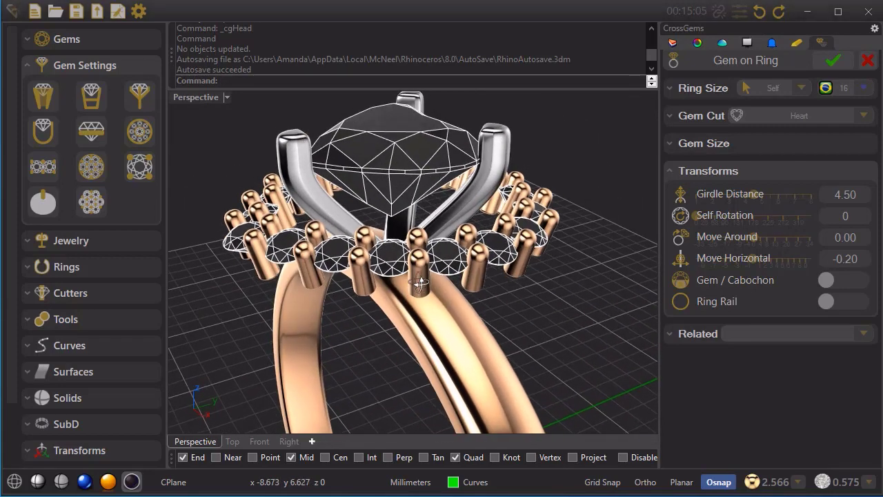
{"action": "scroll", "coordinate": [446, 278], "scroll_direction": "up", "scroll_amount": 5}
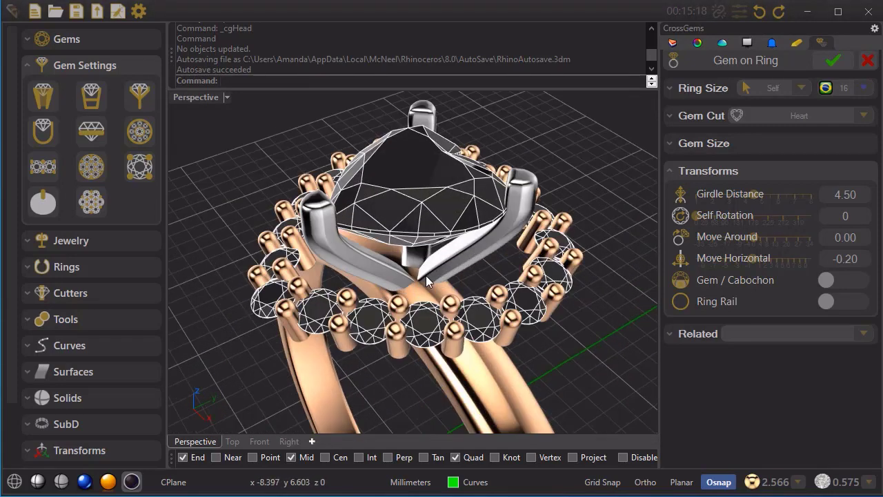
{"action": "left_click", "coordinate": [830, 60]}
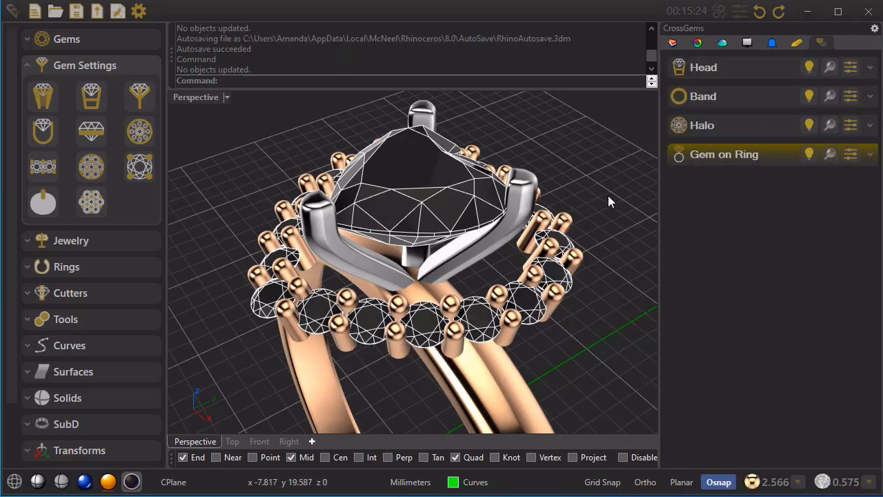
Step: Edit the halo around the central gem and set its vertical distance to 0.30
{"action": "left_click", "coordinate": [851, 131]}
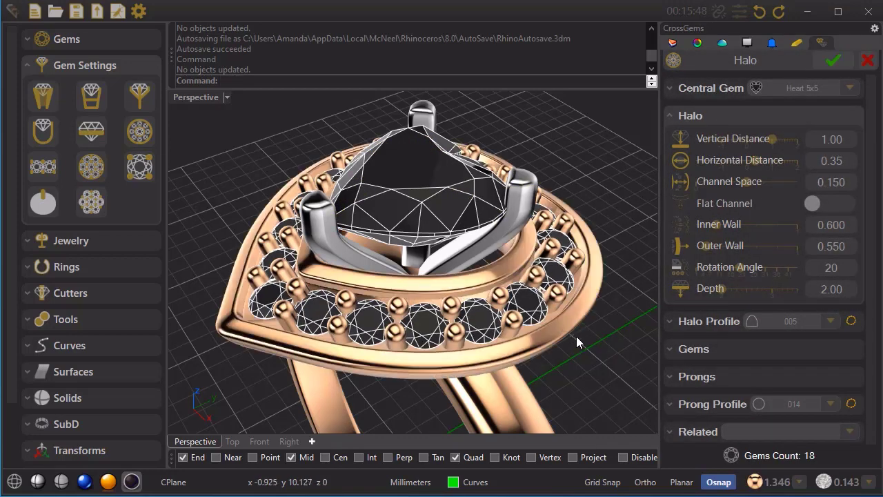
{"action": "right_click_drag", "start_coordinate": [483, 296], "coordinate": [359, 280]}
{"action": "scroll", "coordinate": [436, 245], "scroll_direction": "down", "scroll_amount": 5}
{"action": "scroll", "coordinate": [359, 280], "scroll_direction": "up", "scroll_amount": 4}
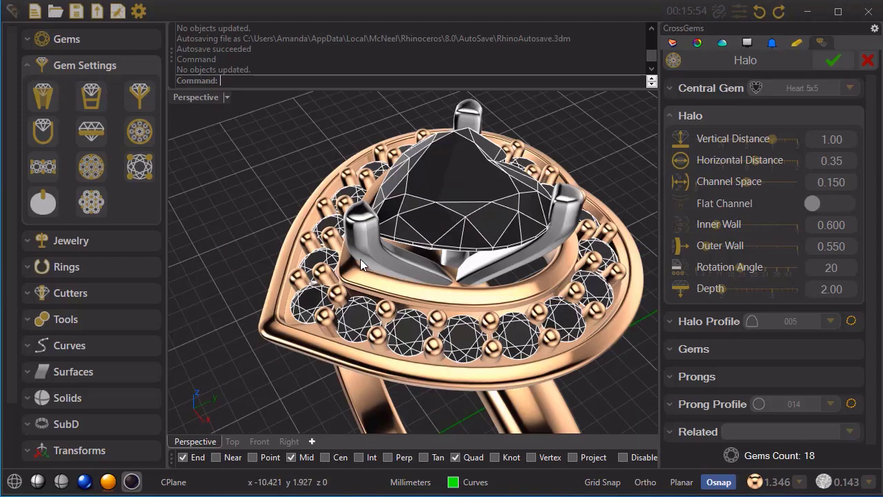
{"action": "scroll", "coordinate": [363, 266], "scroll_direction": "up", "scroll_amount": 4}
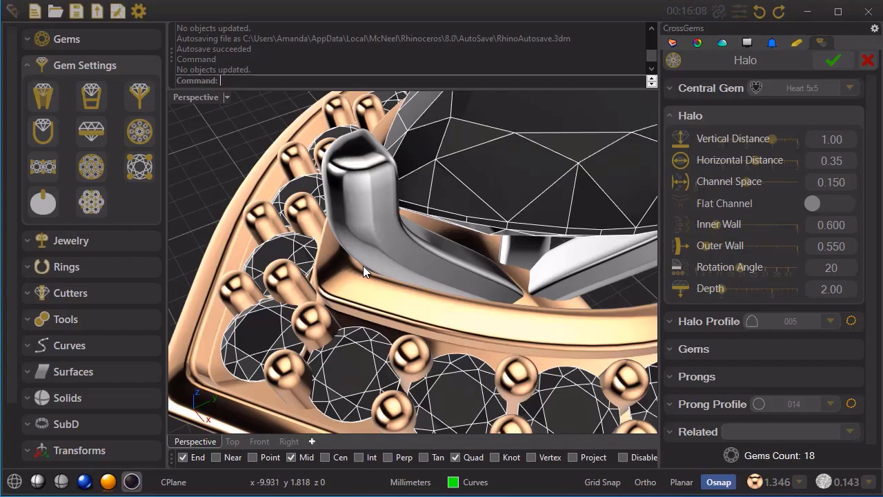
{"action": "scroll", "coordinate": [363, 266], "scroll_direction": "down", "scroll_amount": 5}
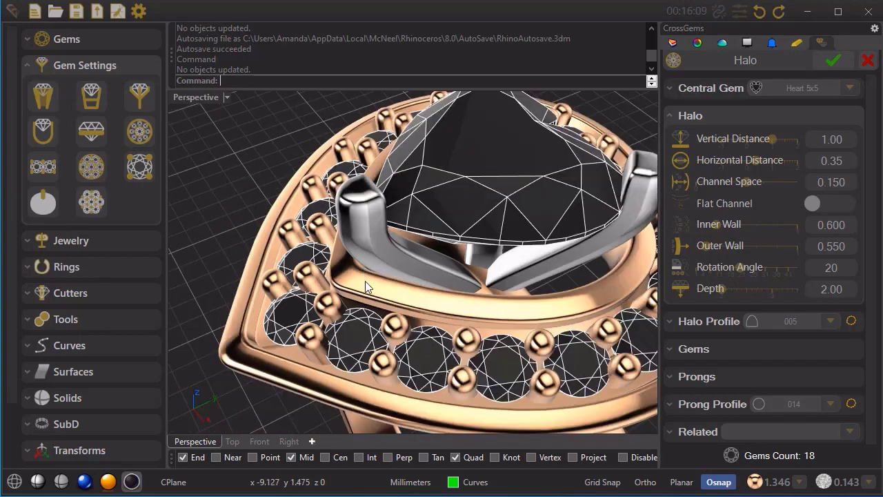
{"action": "right_click_drag", "start_coordinate": [363, 281], "coordinate": [423, 247]}
{"action": "scroll", "coordinate": [399, 259], "scroll_direction": "down", "scroll_amount": 3}
{"action": "scroll", "coordinate": [399, 259], "scroll_direction": "down", "scroll_amount": 2}
{"action": "scroll", "coordinate": [358, 253], "scroll_direction": "down", "scroll_amount": 4}
{"action": "scroll", "coordinate": [382, 266], "scroll_direction": "up", "scroll_amount": 5}
{"action": "scroll", "coordinate": [382, 265], "scroll_direction": "down", "scroll_amount": 2}
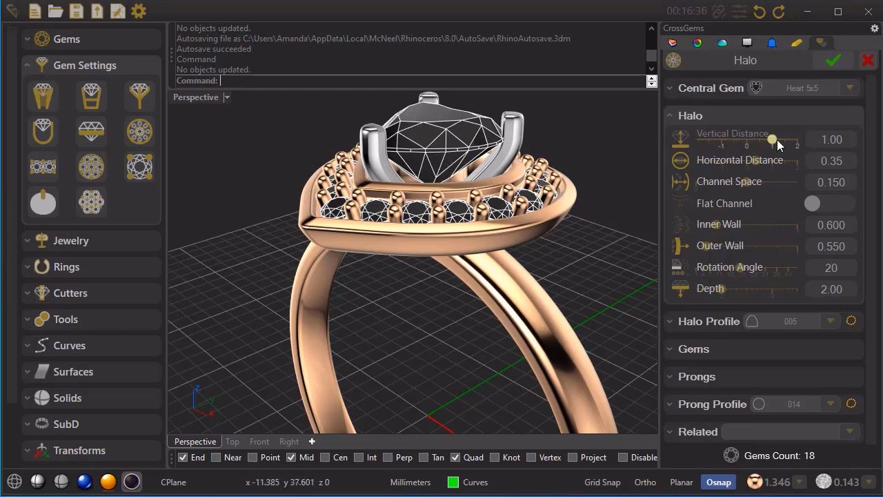
{"action": "left_click_drag", "start_coordinate": [770, 139], "coordinate": [754, 139]}
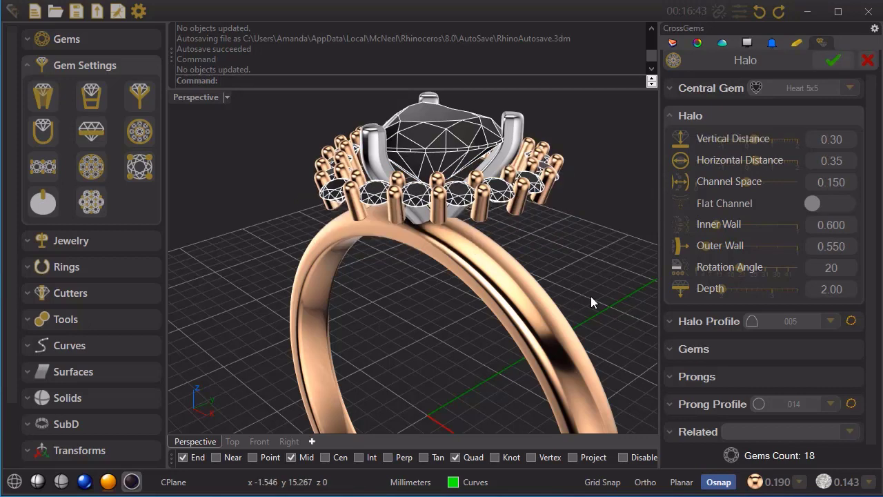
{"action": "right_click_drag", "start_coordinate": [590, 296], "coordinate": [548, 203]}
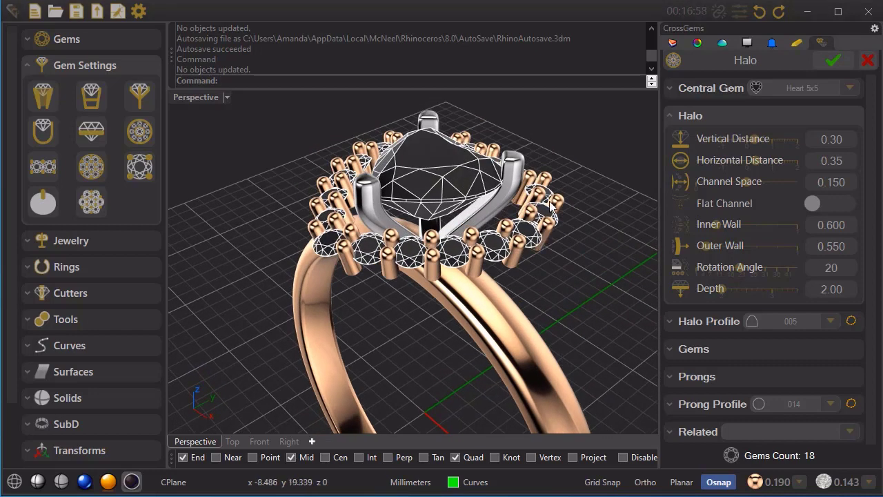
Step: Set the halo's inner wall to 0.550 and apply the halo settings
{"action": "scroll", "coordinate": [549, 200], "scroll_direction": "up", "scroll_amount": 3}
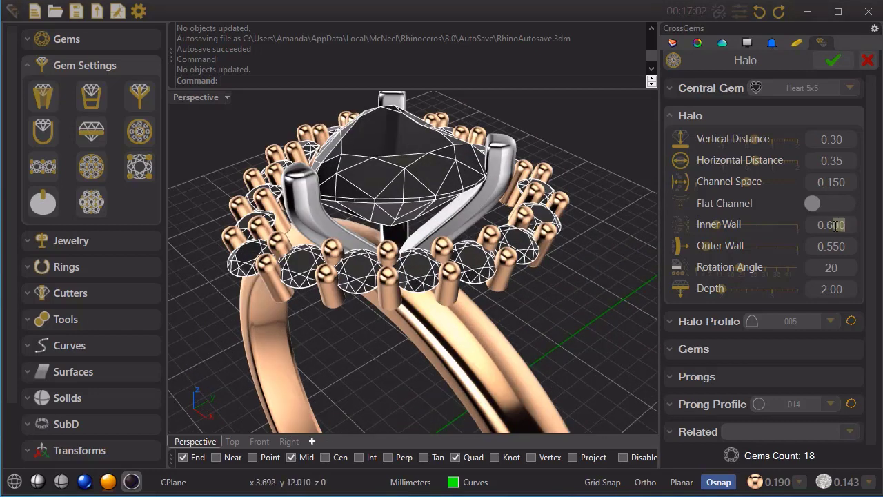
{"action": "left_click_drag", "start_coordinate": [836, 225], "coordinate": [823, 228]}
{"action": "type", "text": ".55"}
{"action": "key", "text": "Tab"}
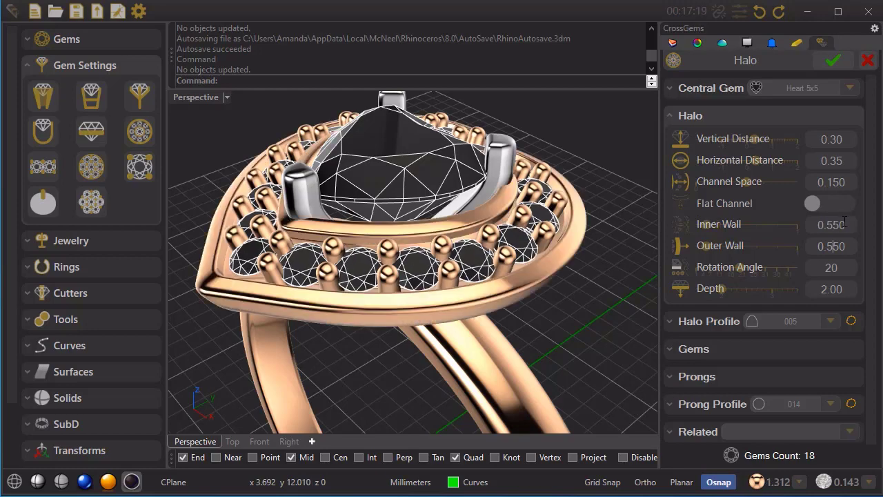
{"action": "scroll", "coordinate": [524, 334], "scroll_direction": "down", "scroll_amount": 5}
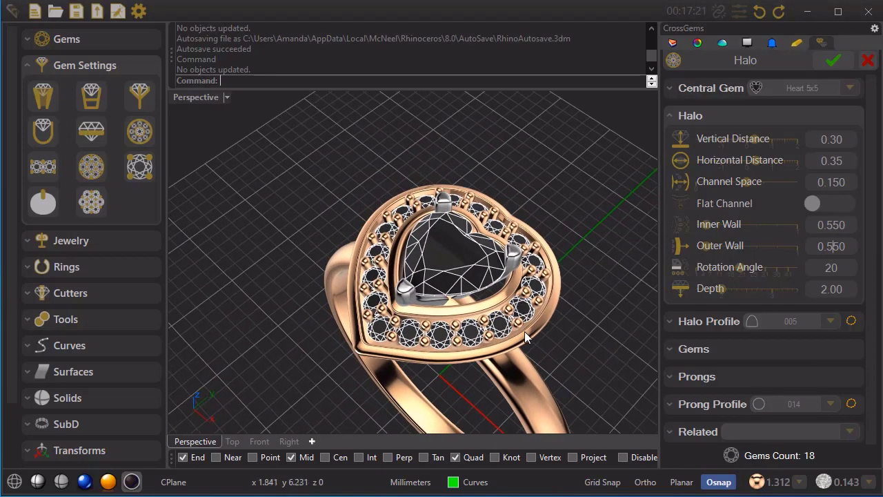
{"action": "scroll", "coordinate": [525, 331], "scroll_direction": "up", "scroll_amount": 5}
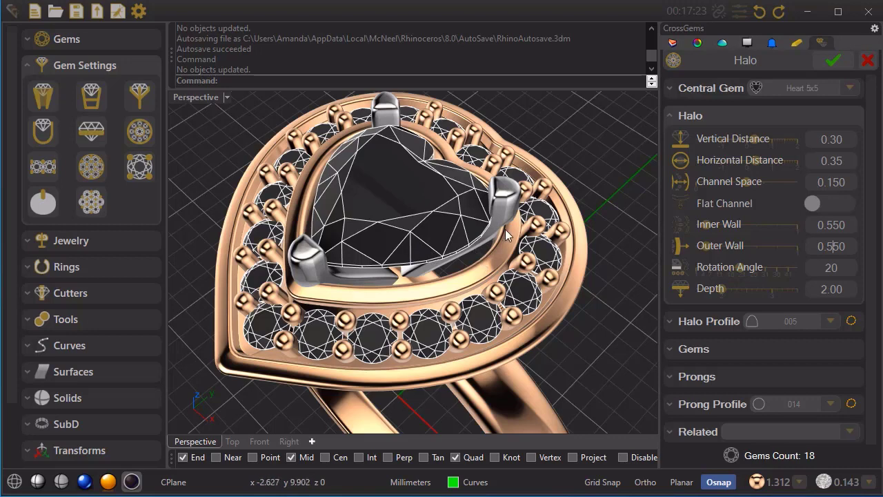
{"action": "left_click", "coordinate": [832, 61]}
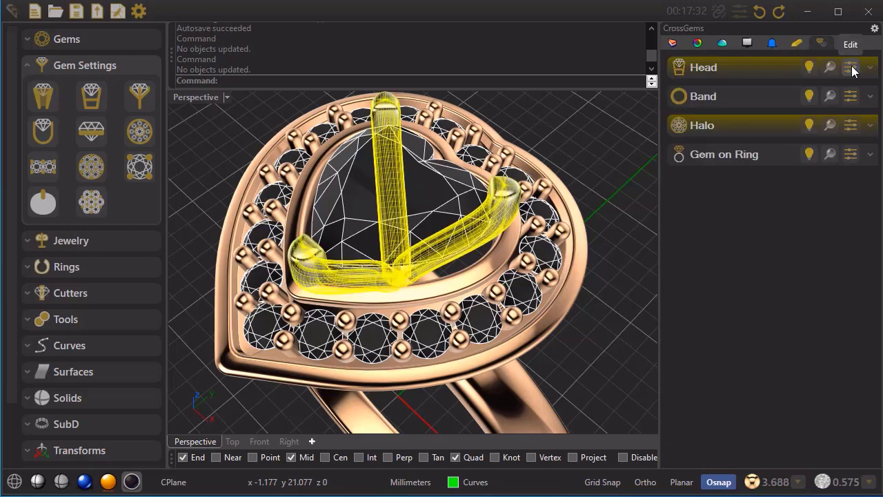
Step: Edit the head so its Gem Inside value is 0.00 and apply the change
{"action": "left_click", "coordinate": [851, 68]}
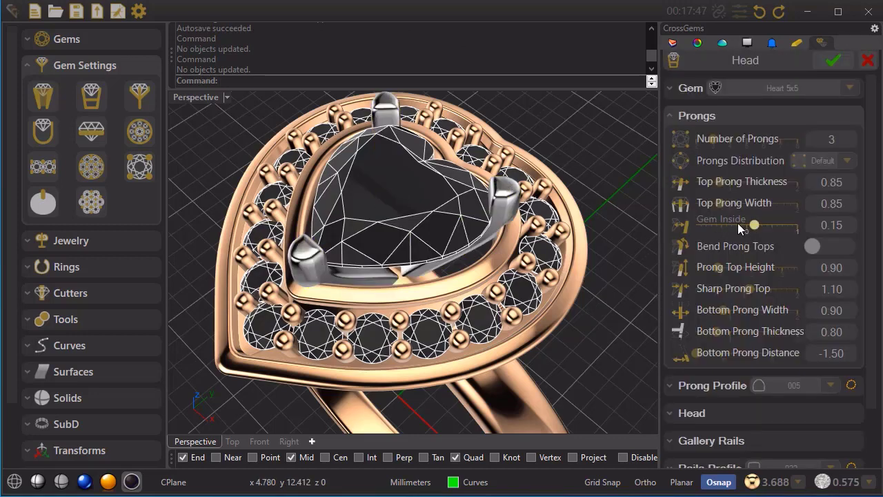
{"action": "mouse_move", "coordinate": [738, 223]}
{"action": "left_mouse_down"}
{"action": "mouse_move", "coordinate": [724, 222]}
{"action": "mouse_move", "coordinate": [744, 225]}
{"action": "left_mouse_up"}
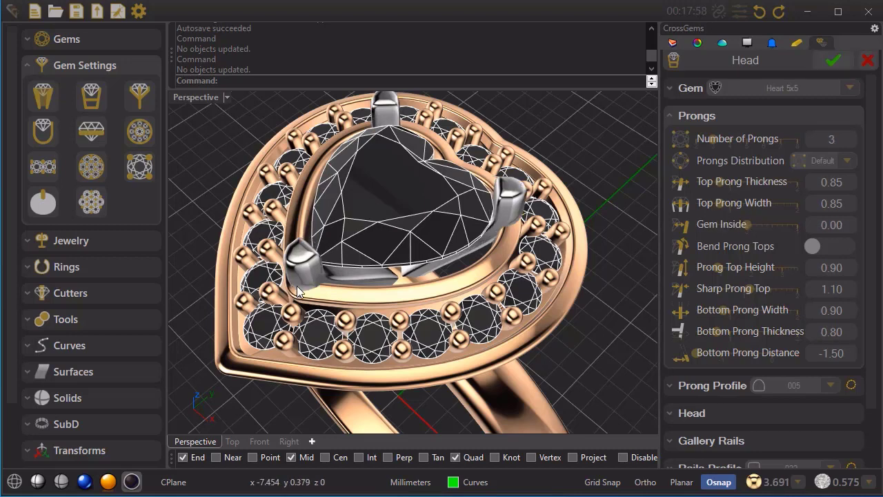
{"action": "left_click", "coordinate": [832, 60]}
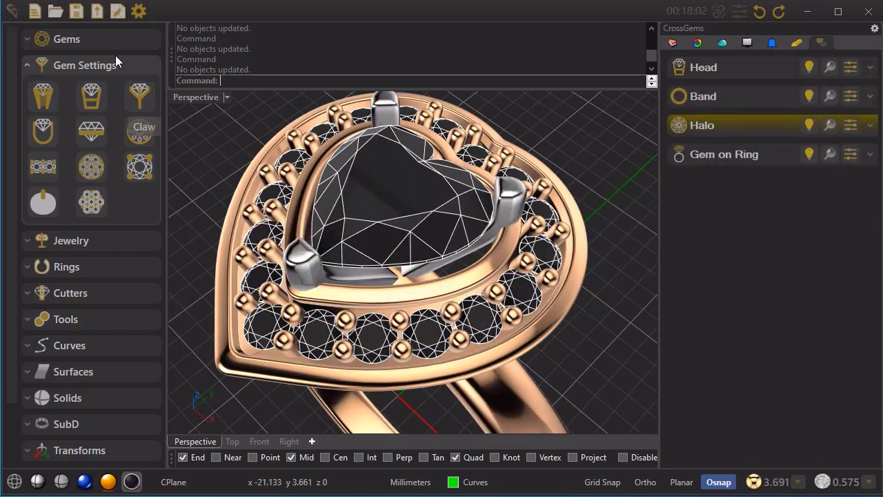
Step: Save the model as a Rhino 8 3D model named Halo Coração in the Aula 7 Halo Coração folder
{"action": "right_click", "coordinate": [77, 11]}
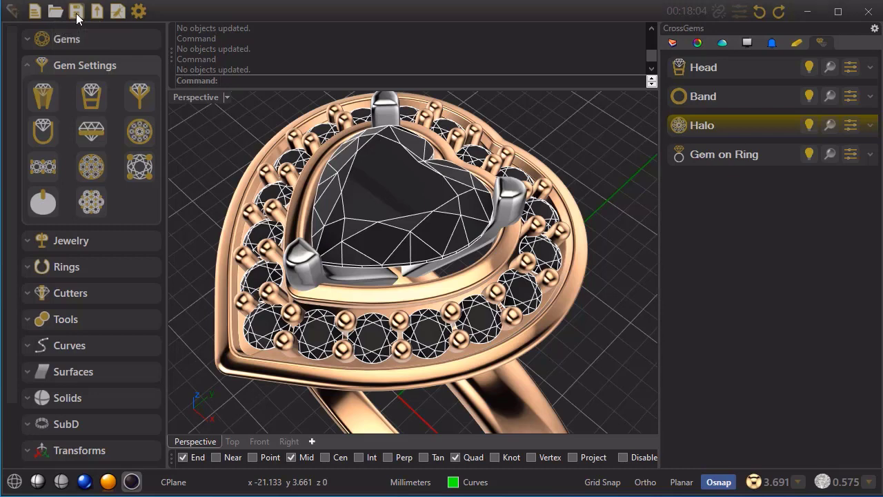
{"action": "type", "text": "Halo "}
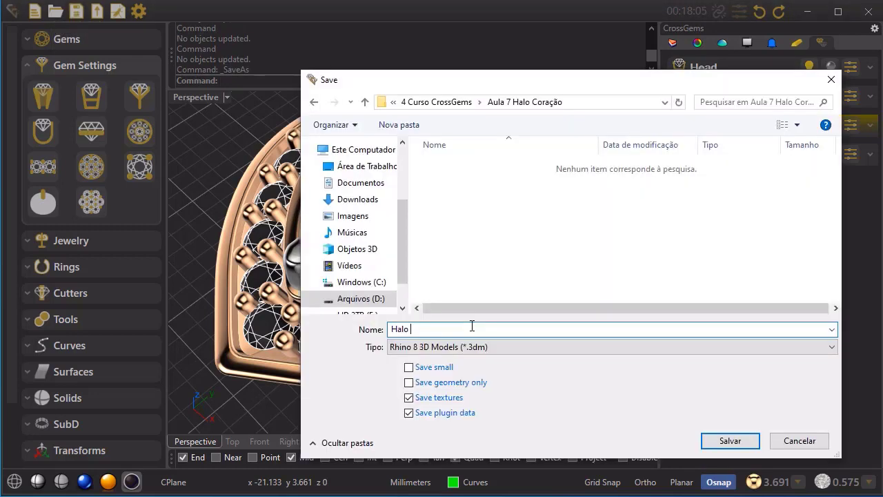
{"action": "type", "text": "Coração"}
{"action": "left_click", "coordinate": [731, 440]}
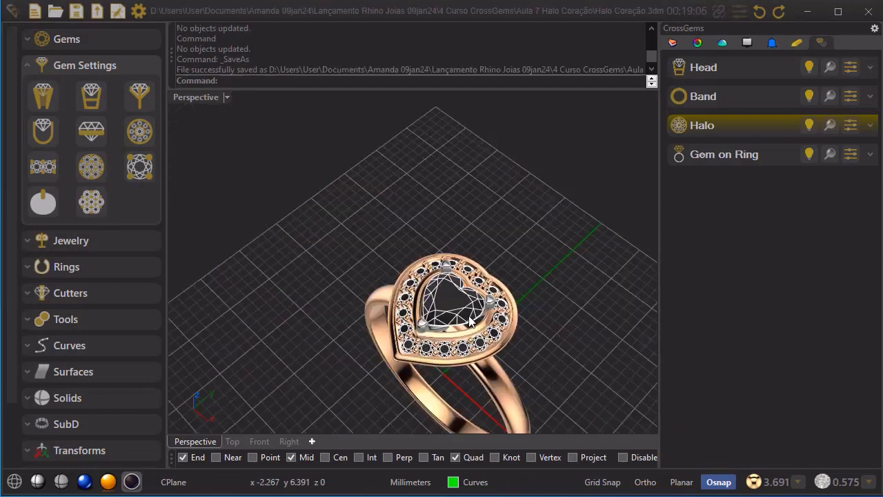
Step: Start an isocurve extraction and choose the ring band as its source object
{"action": "right_click_drag", "start_coordinate": [469, 321], "coordinate": [543, 285]}
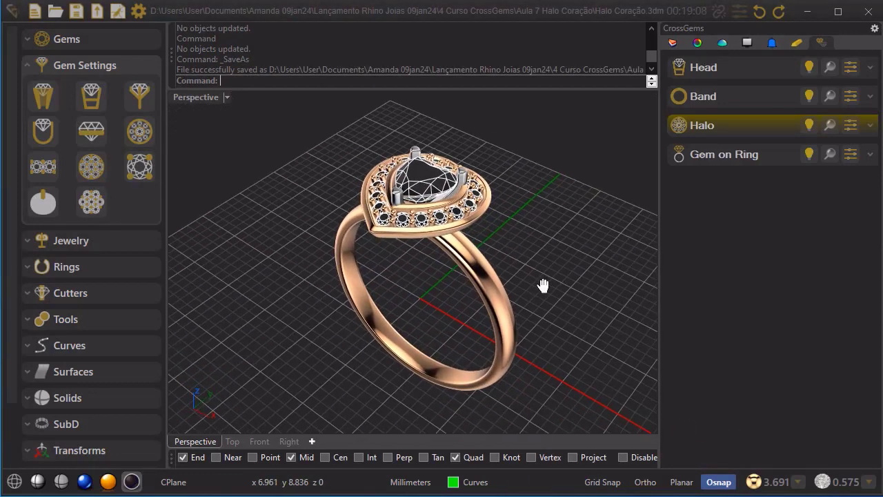
{"action": "left_click", "coordinate": [66, 318]}
{"action": "scroll", "coordinate": [87, 352], "scroll_direction": "down", "scroll_amount": 7}
{"action": "left_click", "coordinate": [138, 384]}
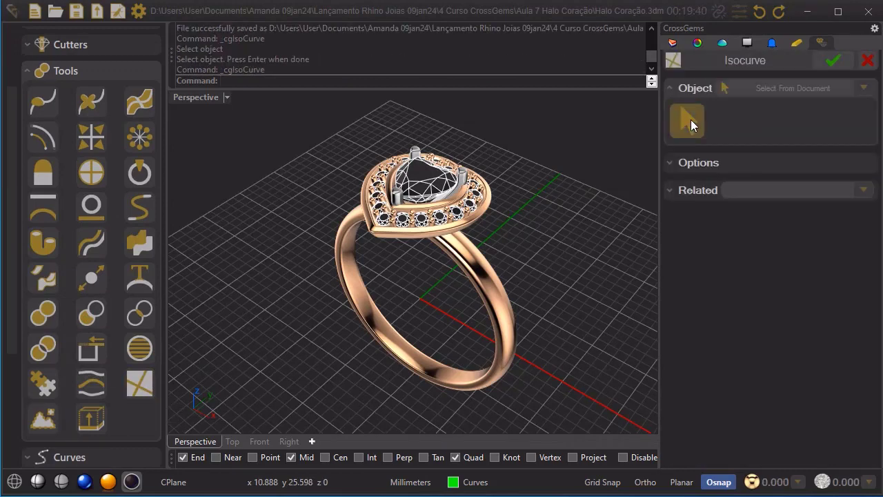
{"action": "left_click", "coordinate": [691, 119]}
{"action": "left_click", "coordinate": [501, 312]}
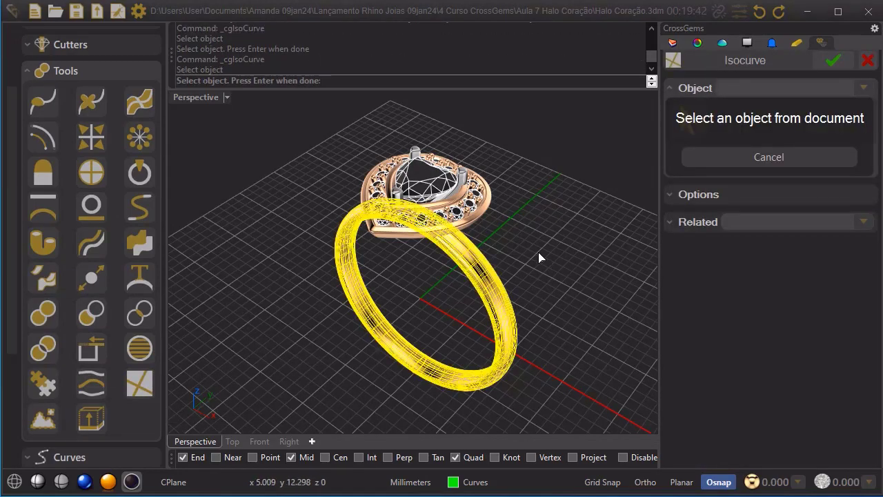
{"action": "key", "text": "Return"}
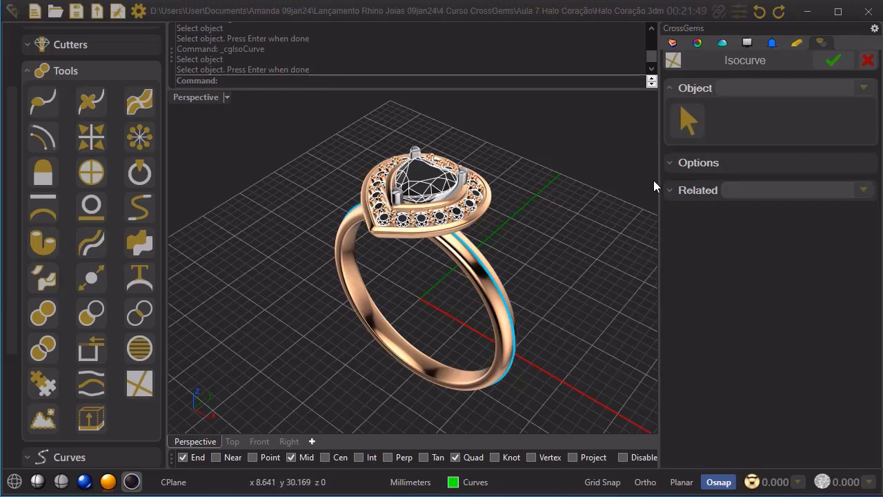
Step: Set the isocurve's Start value to 0.2630 while checking the band in the front view
{"action": "left_click", "coordinate": [674, 166]}
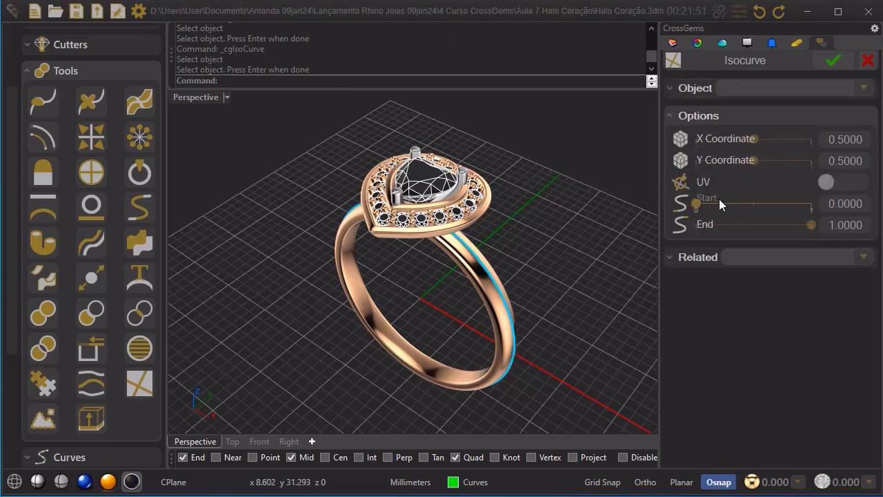
{"action": "left_click", "coordinate": [259, 441]}
{"action": "right_click_drag", "start_coordinate": [422, 296], "coordinate": [435, 333]}
{"action": "scroll", "coordinate": [436, 228], "scroll_direction": "up", "scroll_amount": 3}
{"action": "scroll", "coordinate": [542, 197], "scroll_direction": "down", "scroll_amount": 1}
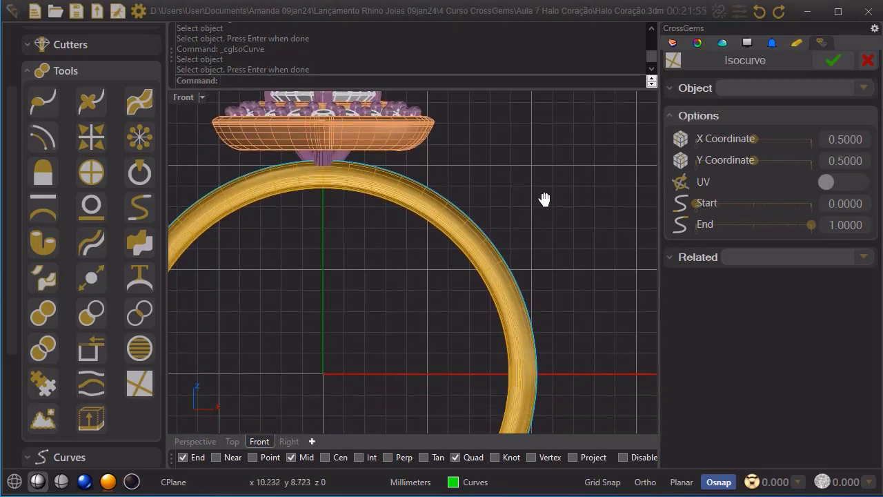
{"action": "left_click_drag", "start_coordinate": [696, 203], "coordinate": [726, 203]}
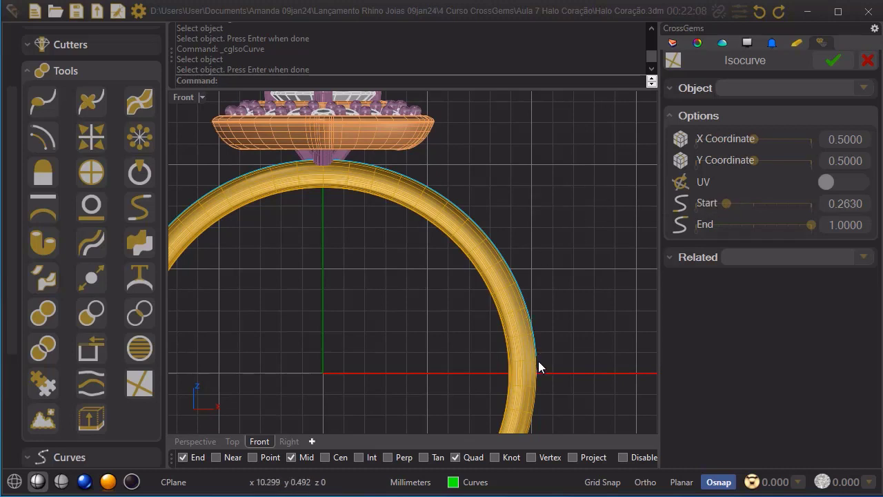
Step: Reduce the isocurve's End value so the curve stops short of the head, and apply the isocurve
{"action": "scroll", "coordinate": [543, 370], "scroll_direction": "up", "scroll_amount": 2}
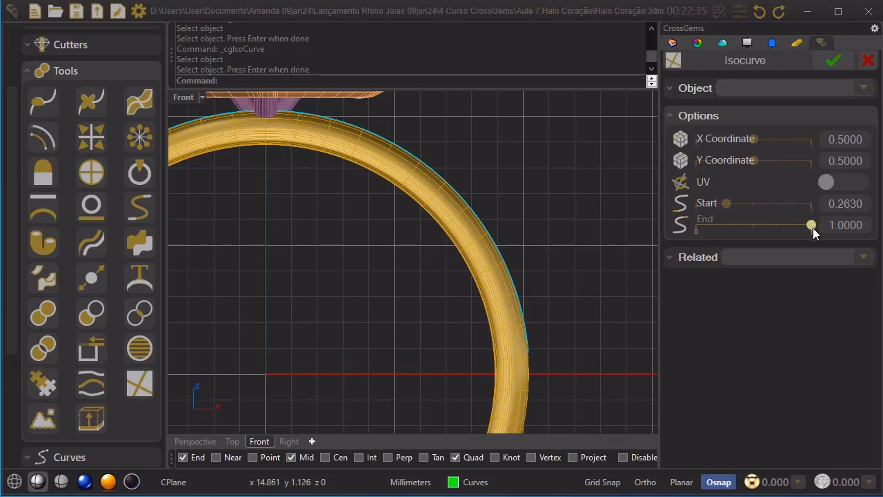
{"action": "left_click_drag", "start_coordinate": [810, 226], "coordinate": [750, 231]}
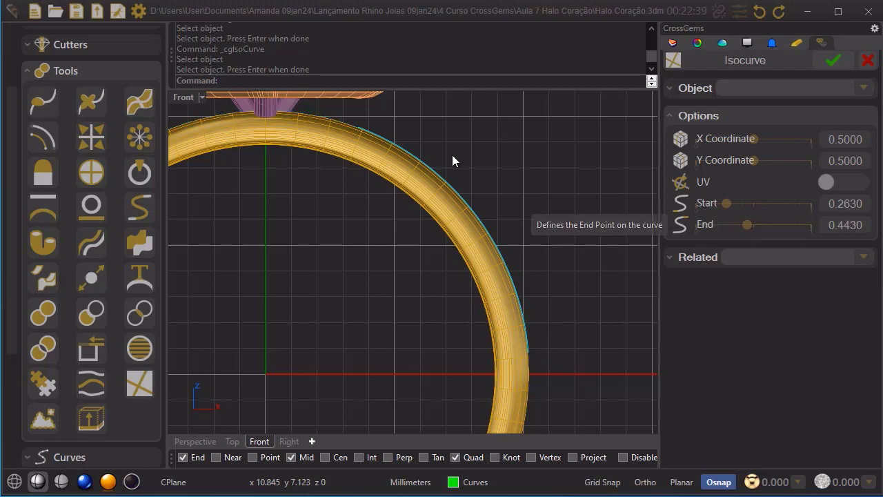
{"action": "right_click_drag", "start_coordinate": [413, 130], "coordinate": [398, 190]}
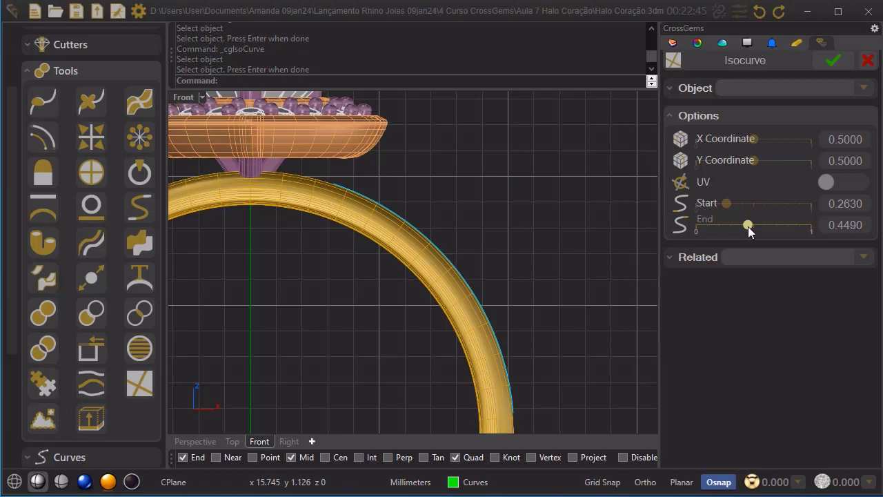
{"action": "left_click_drag", "start_coordinate": [748, 227], "coordinate": [746, 226]}
{"action": "left_click", "coordinate": [828, 63]}
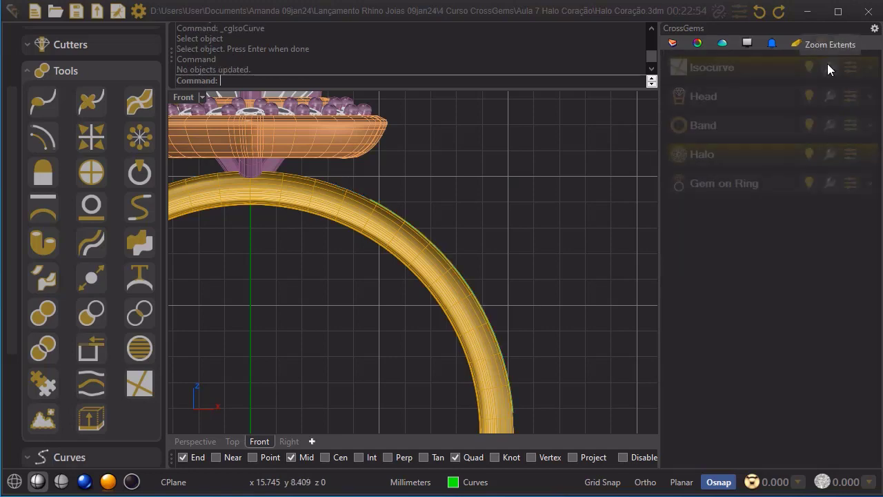
Step: Place brilliant-cut gems along the extracted isocurve with Gems on Curve
{"action": "left_click", "coordinate": [195, 441]}
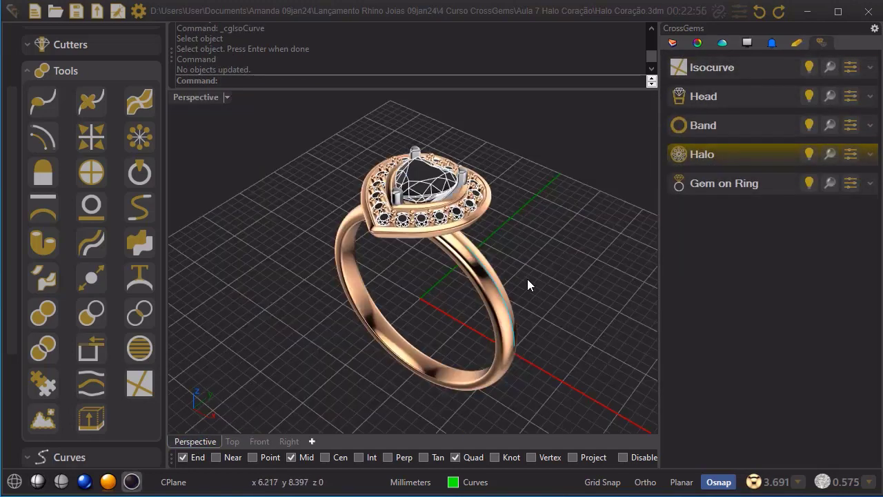
{"action": "scroll", "coordinate": [62, 174], "scroll_direction": "up", "scroll_amount": 3}
{"action": "left_click", "coordinate": [60, 39]}
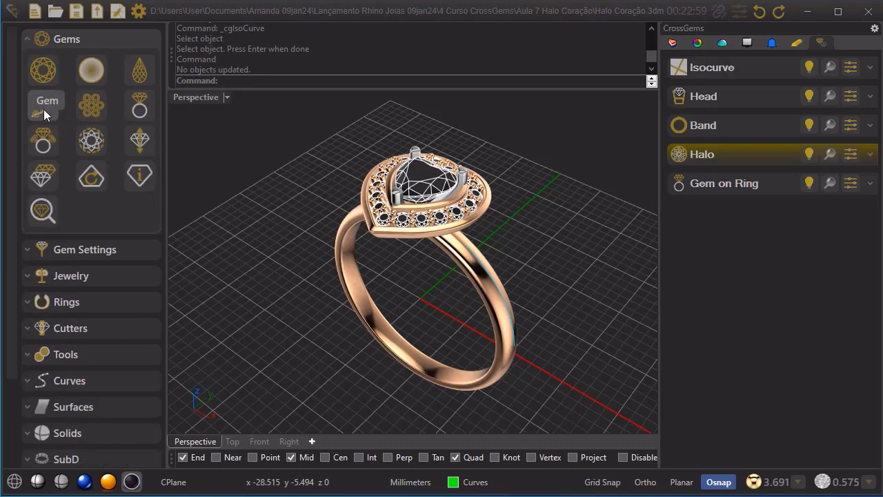
{"action": "left_click", "coordinate": [43, 109]}
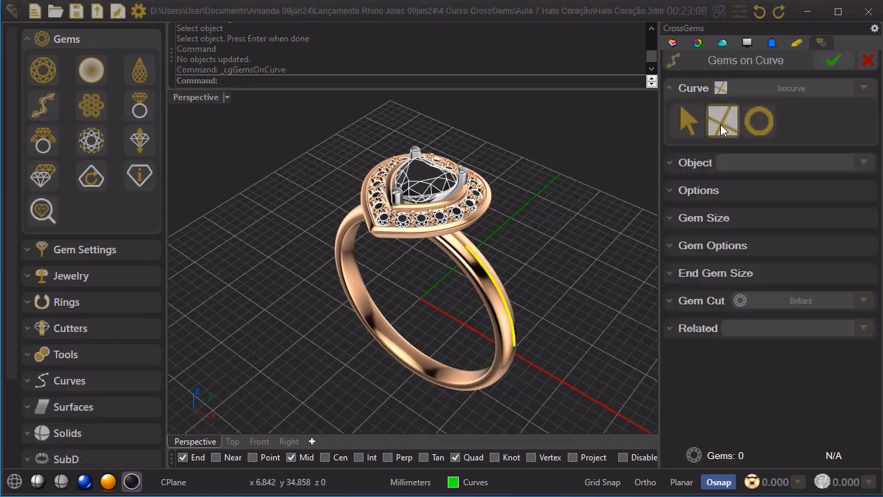
{"action": "left_click", "coordinate": [722, 123]}
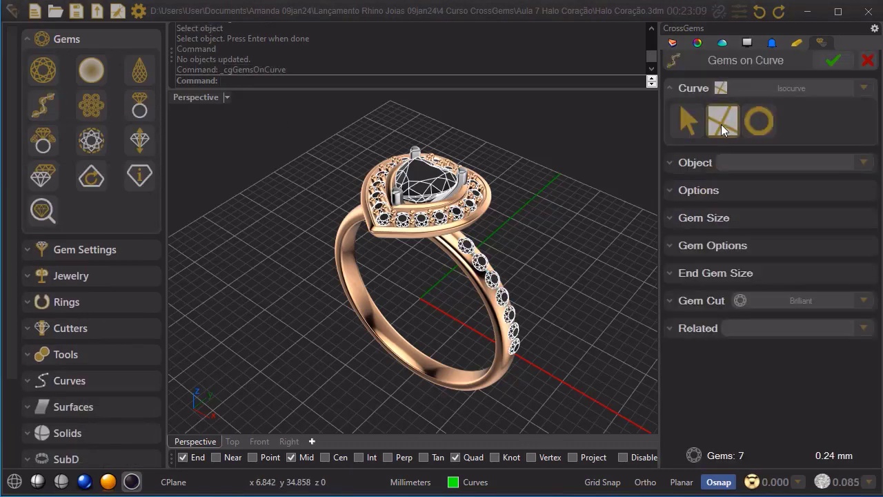
{"action": "scroll", "coordinate": [523, 295], "scroll_direction": "up", "scroll_amount": 5}
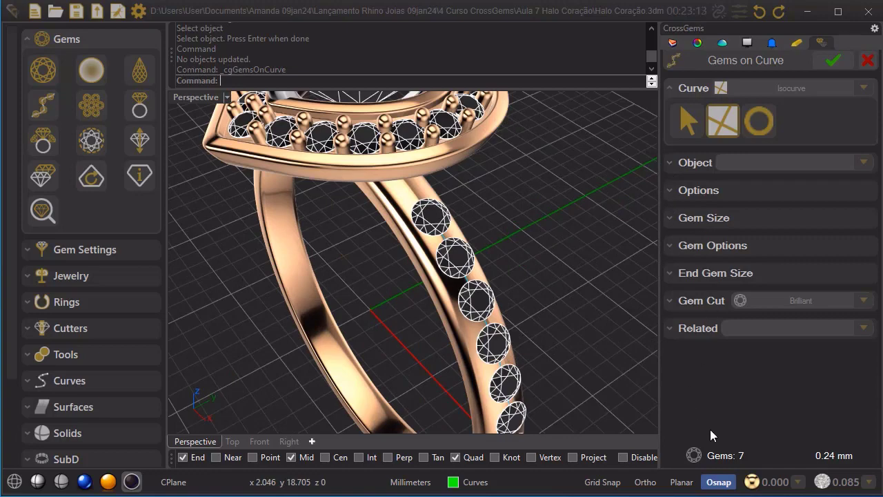
Step: Check the gem size settings and the gem spacing along the band, and apply the gems on the curve
{"action": "left_click", "coordinate": [671, 217]}
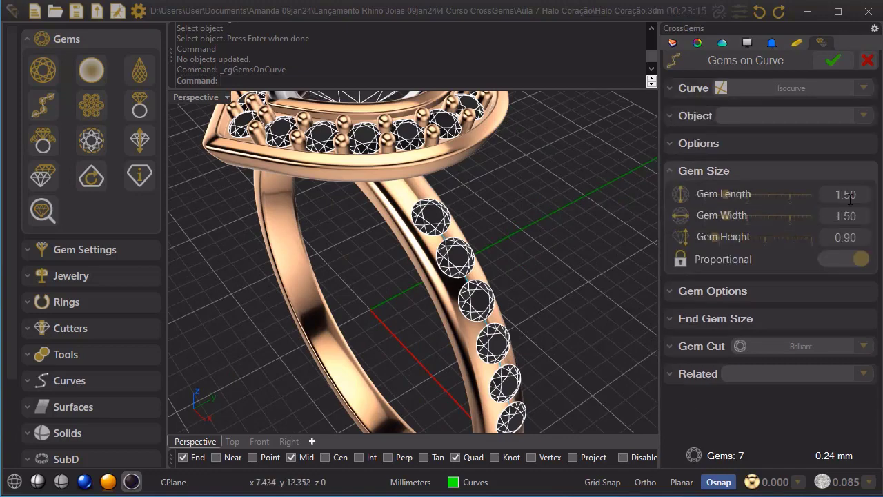
{"action": "right_click_drag", "start_coordinate": [538, 359], "coordinate": [404, 221]}
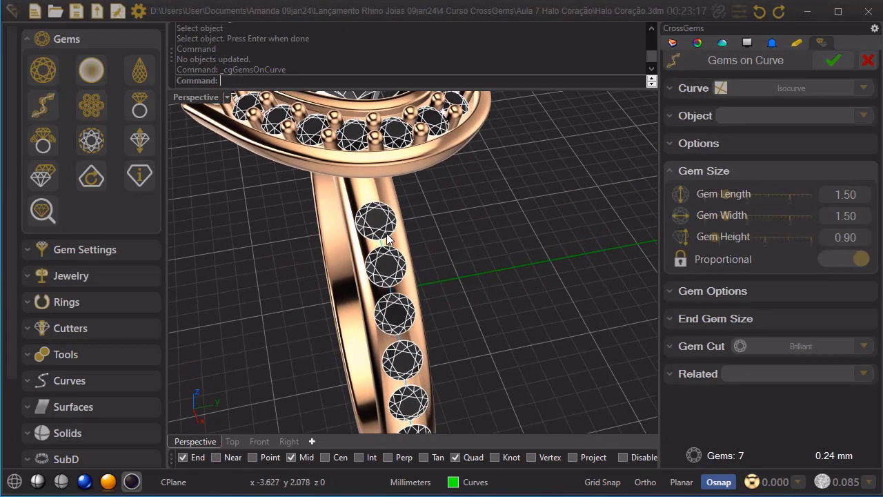
{"action": "scroll", "coordinate": [398, 205], "scroll_direction": "up", "scroll_amount": 2}
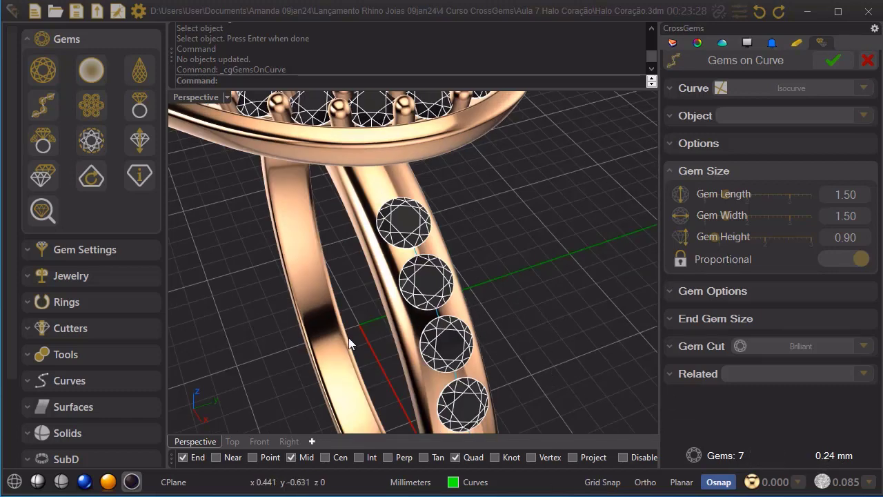
{"action": "right_click_drag", "start_coordinate": [349, 337], "coordinate": [468, 313]}
{"action": "scroll", "coordinate": [532, 245], "scroll_direction": "up", "scroll_amount": 3}
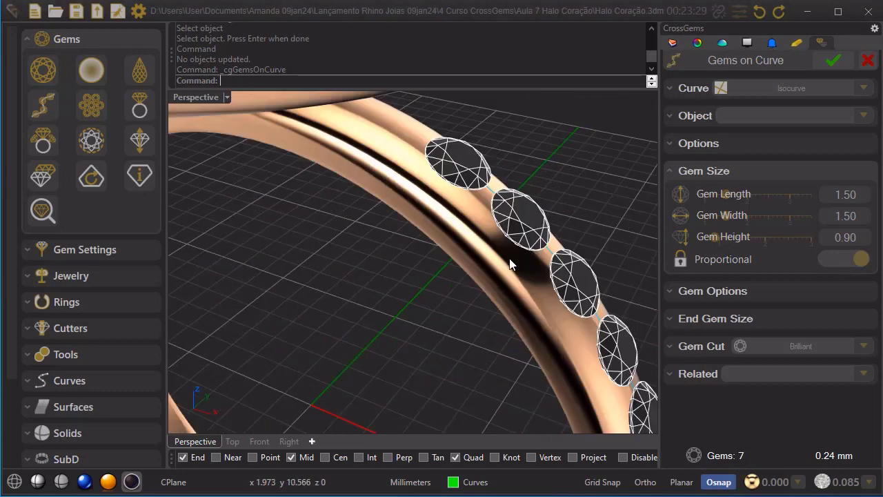
{"action": "left_click", "coordinate": [828, 61]}
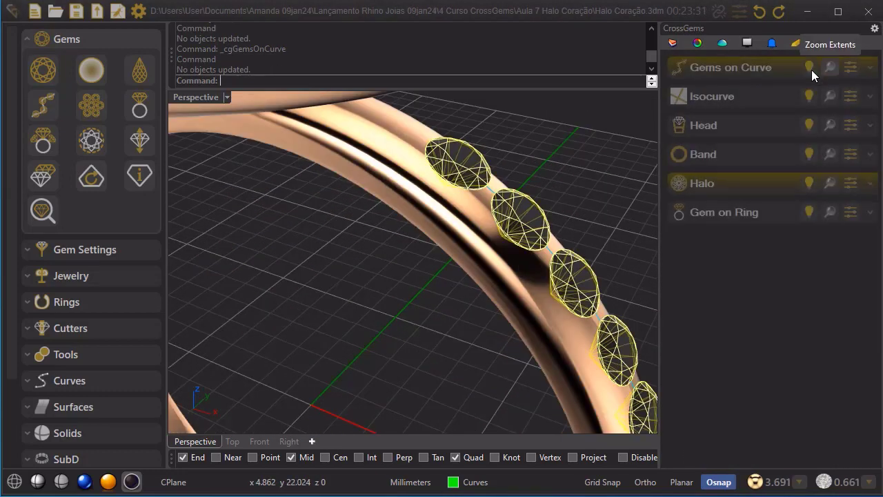
Step: Create a Prongs Row using the brilliant gems along the band
{"action": "left_click", "coordinate": [70, 251]}
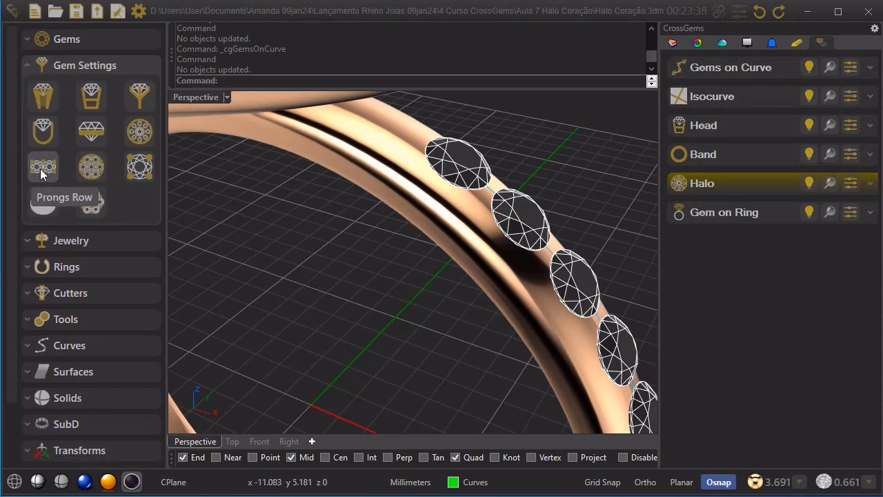
{"action": "left_click", "coordinate": [41, 171]}
{"action": "left_click", "coordinate": [801, 124]}
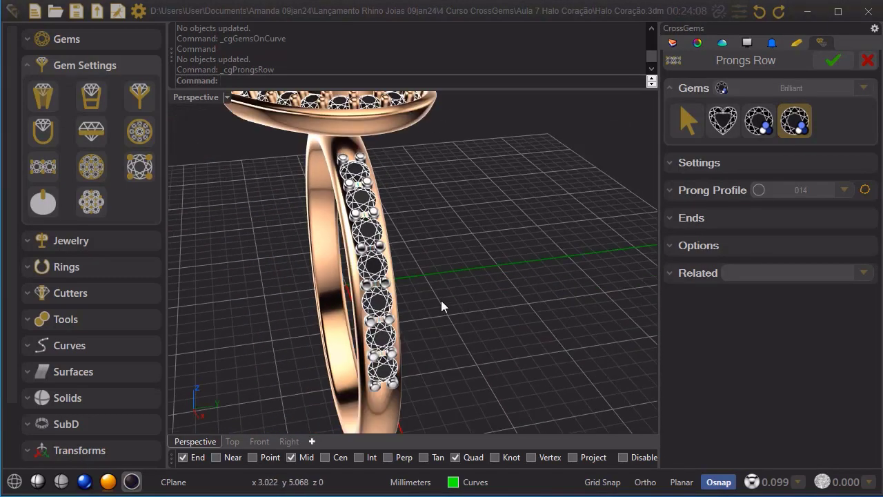
Step: Examine how the prong row sits against the gems and the band in perspective and front views
{"action": "right_click_drag", "start_coordinate": [441, 302], "coordinate": [410, 296]}
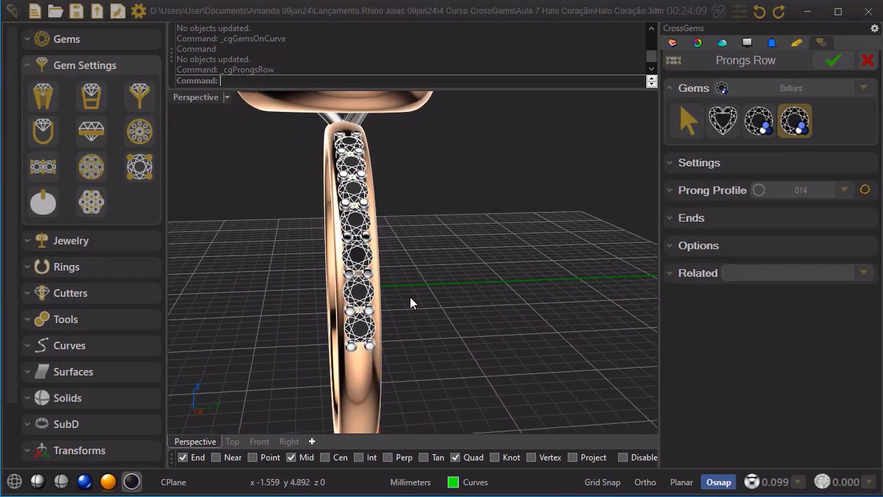
{"action": "scroll", "coordinate": [390, 330], "scroll_direction": "up", "scroll_amount": 5}
{"action": "right_click_drag", "start_coordinate": [392, 334], "coordinate": [539, 313]}
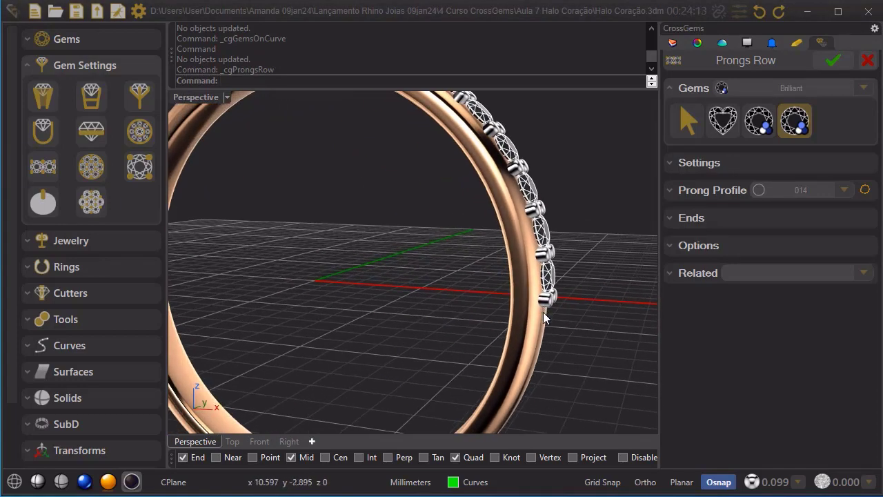
{"action": "left_click", "coordinate": [259, 441]}
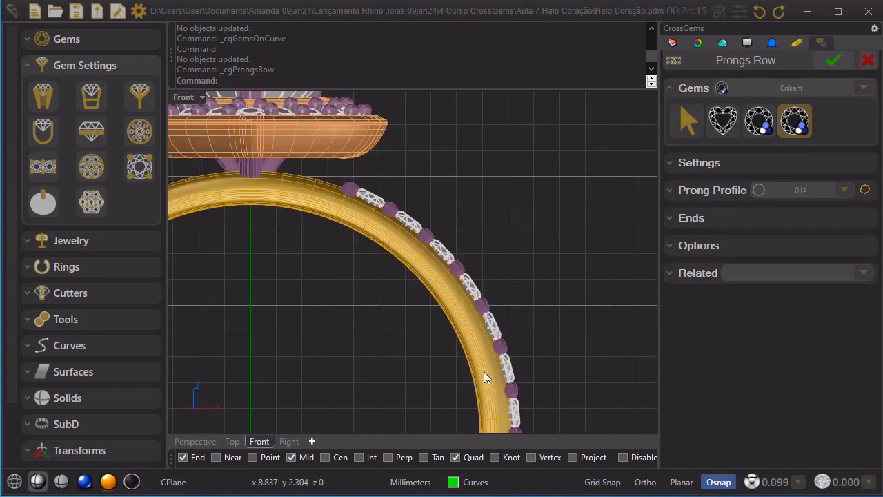
{"action": "right_click_drag", "start_coordinate": [562, 339], "coordinate": [540, 205]}
{"action": "scroll", "coordinate": [507, 289], "scroll_direction": "up", "scroll_amount": 2}
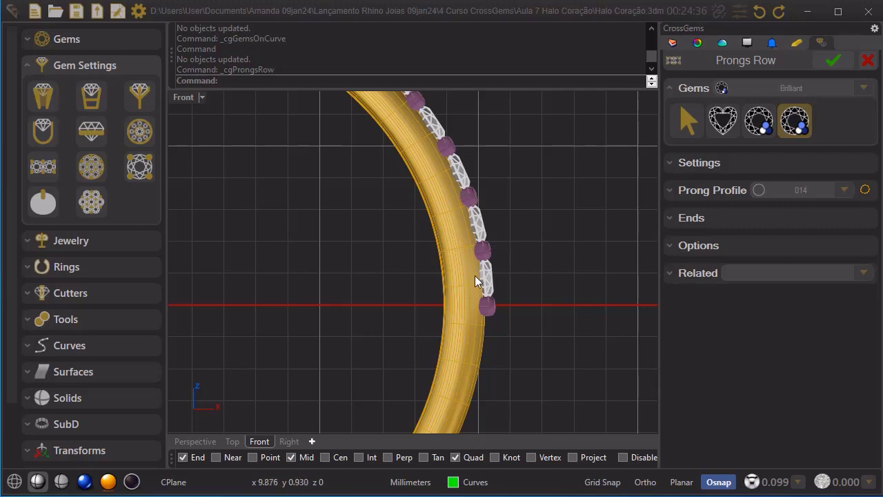
{"action": "scroll", "coordinate": [523, 249], "scroll_direction": "down", "scroll_amount": 1}
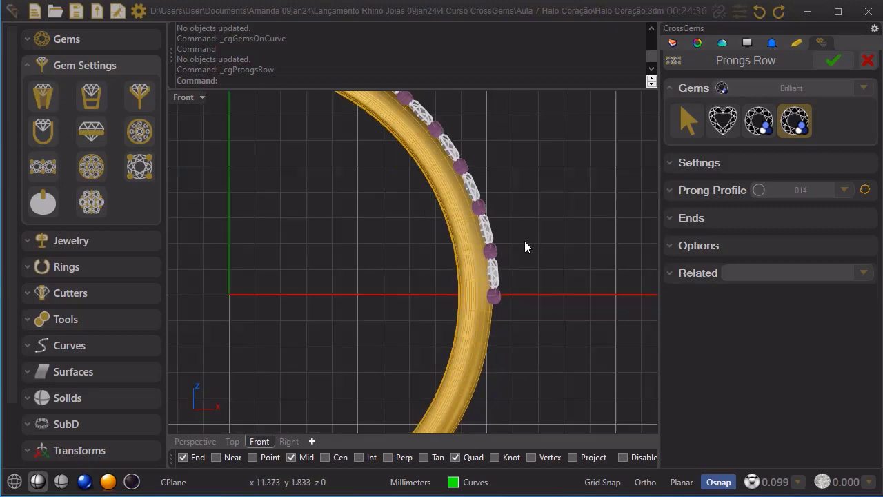
{"action": "right_click_drag", "start_coordinate": [529, 230], "coordinate": [512, 283]}
{"action": "scroll", "coordinate": [538, 288], "scroll_direction": "down", "scroll_amount": 2}
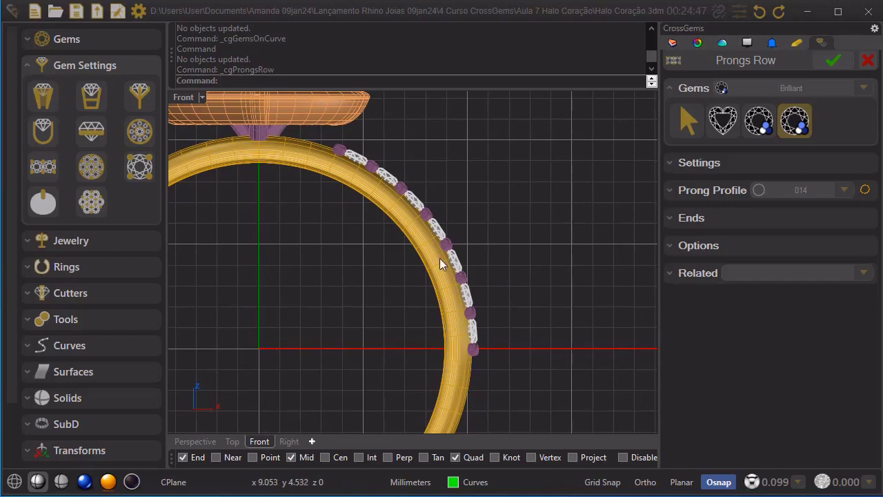
Step: Set the prong row's Height to 0.300 and Smooth Level to 0.30, and apply the prongs
{"action": "left_click", "coordinate": [210, 443]}
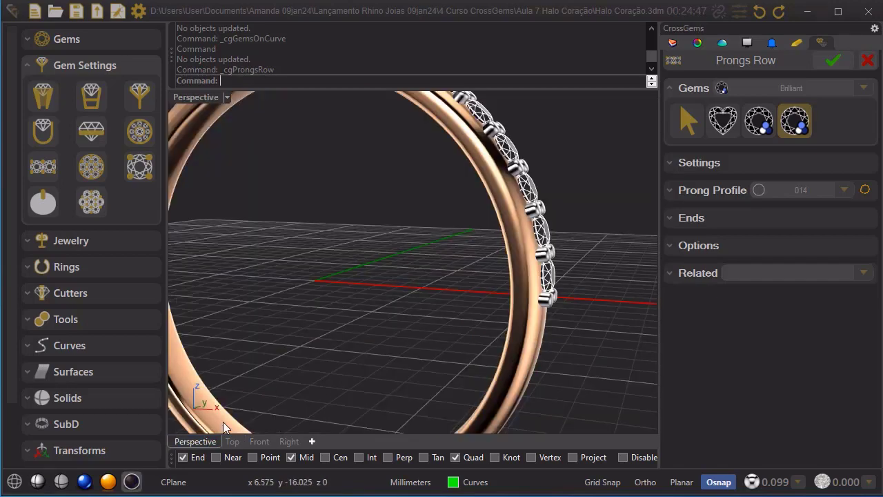
{"action": "right_click_drag", "start_coordinate": [455, 273], "coordinate": [366, 316]}
{"action": "scroll", "coordinate": [448, 270], "scroll_direction": "up", "scroll_amount": 2}
{"action": "left_click", "coordinate": [679, 162]}
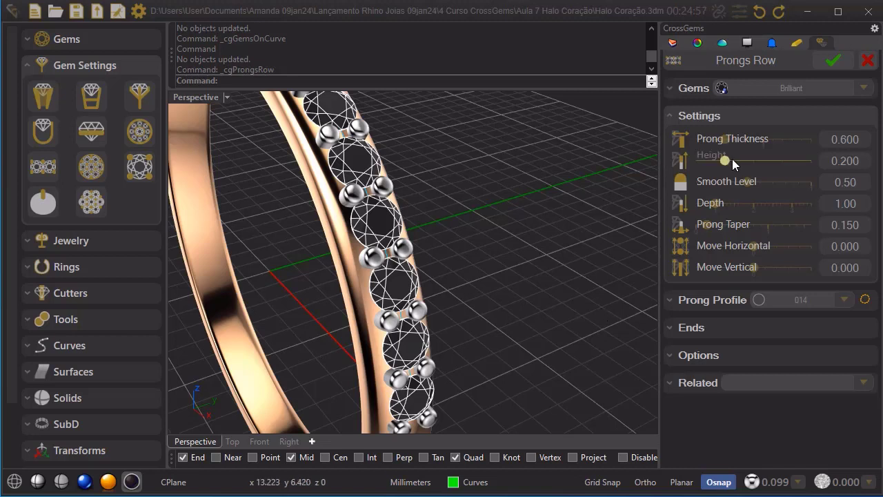
{"action": "left_click_drag", "start_coordinate": [734, 159], "coordinate": [725, 186]}
{"action": "left_click", "coordinate": [747, 181]}
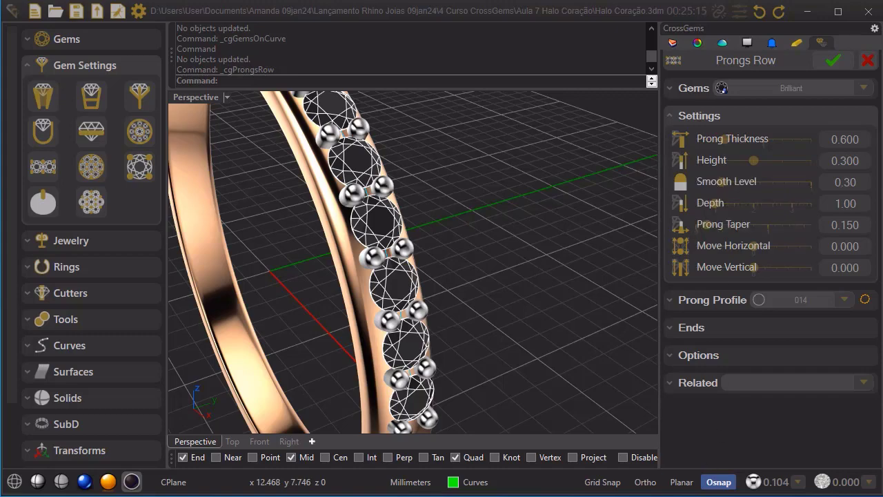
{"action": "left_click", "coordinate": [833, 60]}
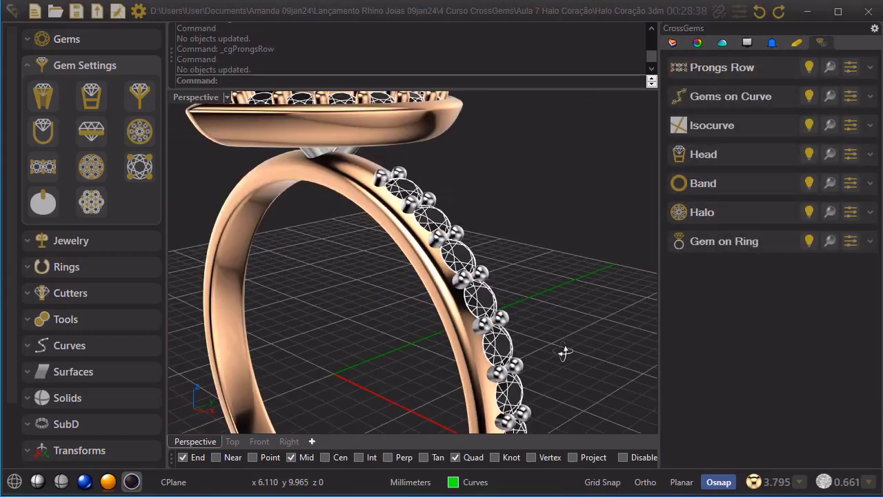
Step: Inspect the applied prongs and gems along the band up close and from the front
{"action": "right_click_drag", "start_coordinate": [565, 354], "coordinate": [541, 363]}
{"action": "scroll", "coordinate": [527, 307], "scroll_direction": "up", "scroll_amount": 2}
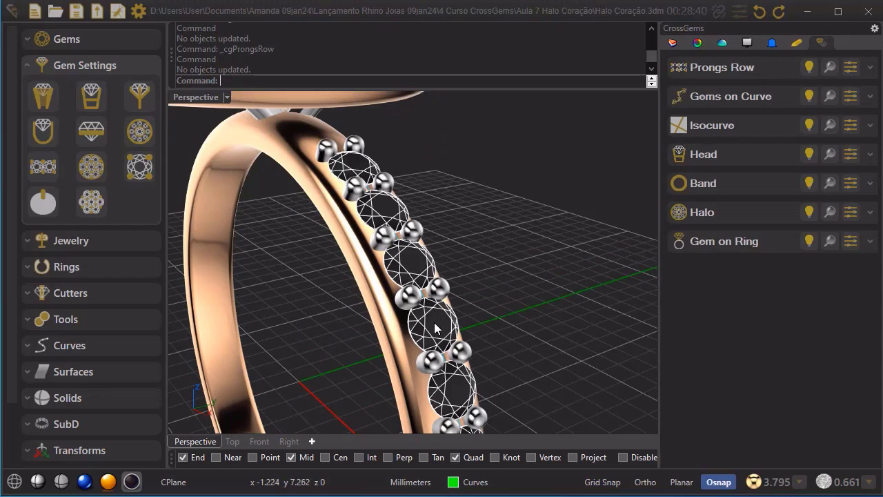
{"action": "left_click", "coordinate": [259, 441]}
{"action": "scroll", "coordinate": [364, 346], "scroll_direction": "up", "scroll_amount": 3}
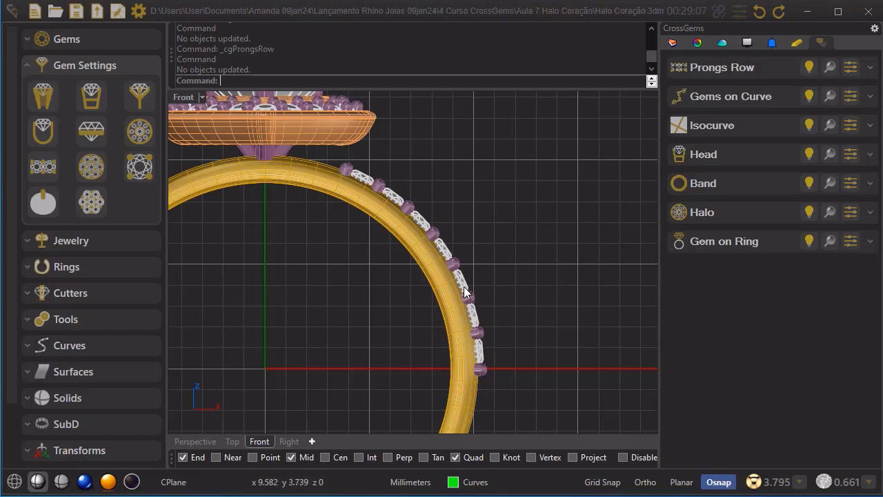
Step: Reopen the settings of the Gems on Curve feature along the band and turn off Both Sides
{"action": "scroll", "coordinate": [445, 251], "scroll_direction": "up", "scroll_amount": 1}
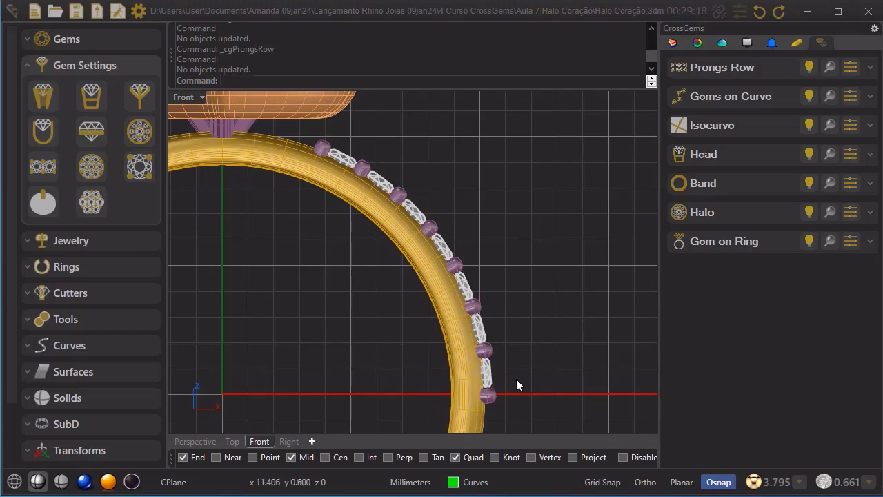
{"action": "left_click", "coordinate": [191, 441]}
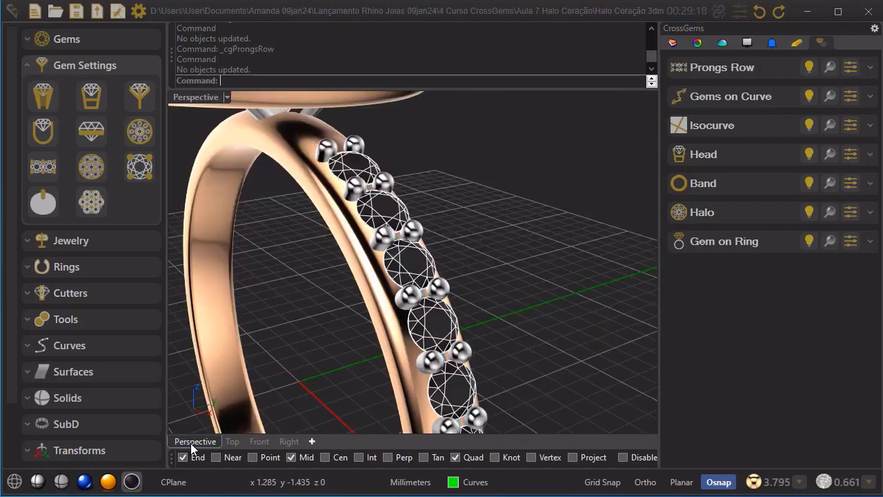
{"action": "left_click", "coordinate": [853, 98]}
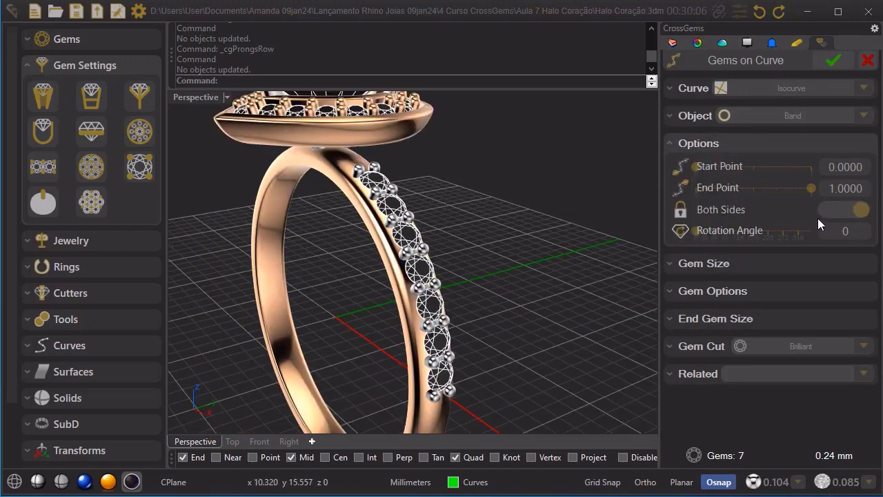
{"action": "left_click", "coordinate": [826, 209]}
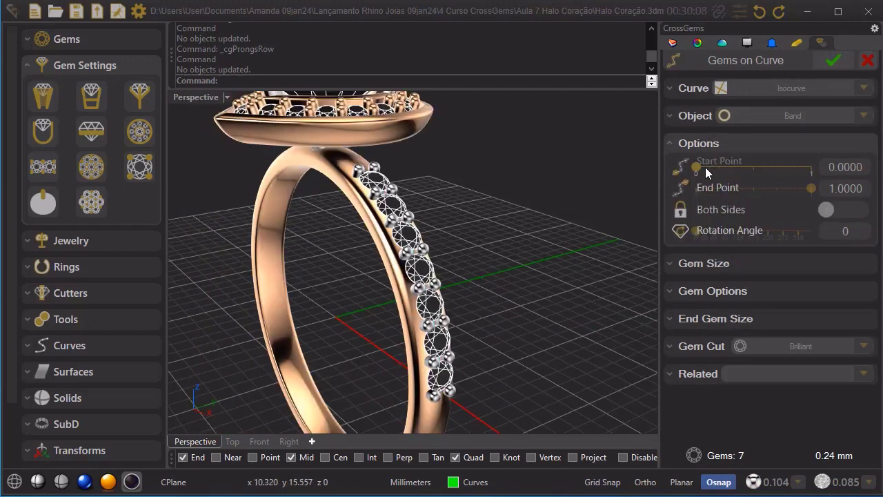
Step: Set the gem row's Start Point to 0.1140 and End Point to 0.9520, and apply the changes
{"action": "left_click_drag", "start_coordinate": [696, 167], "coordinate": [698, 167]}
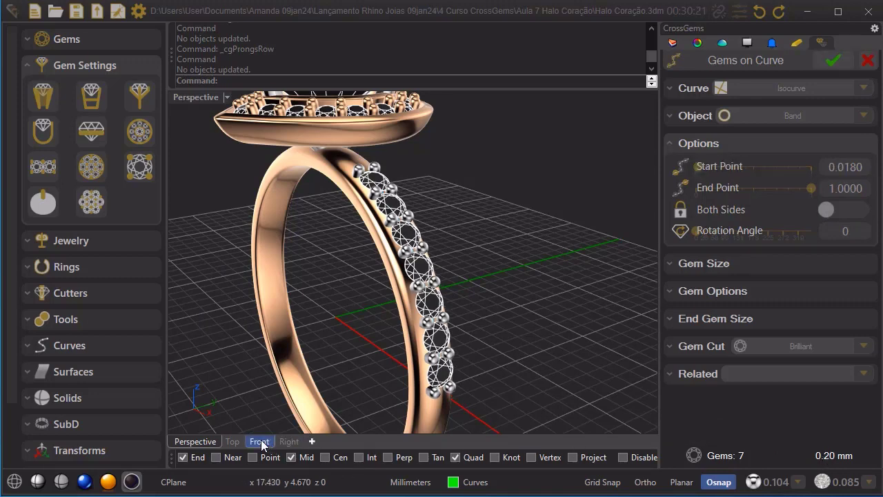
{"action": "left_click", "coordinate": [259, 441]}
{"action": "scroll", "coordinate": [490, 396], "scroll_direction": "up", "scroll_amount": 3}
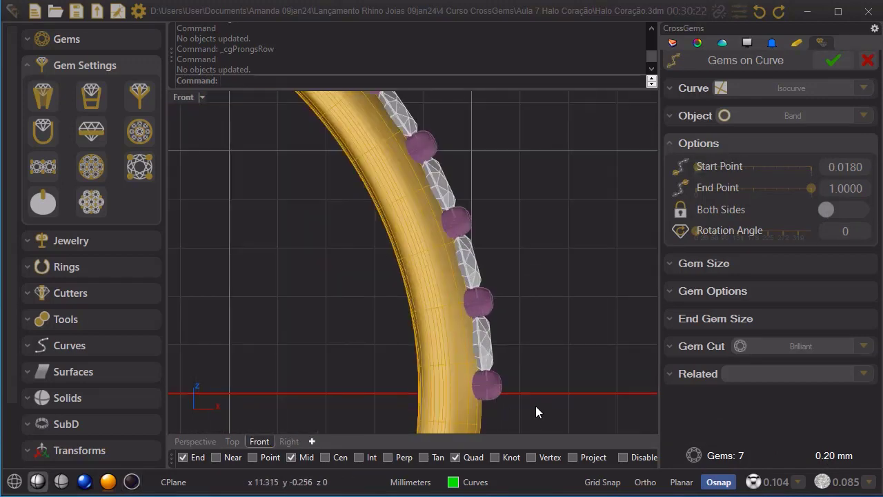
{"action": "scroll", "coordinate": [535, 406], "scroll_direction": "down", "scroll_amount": 5}
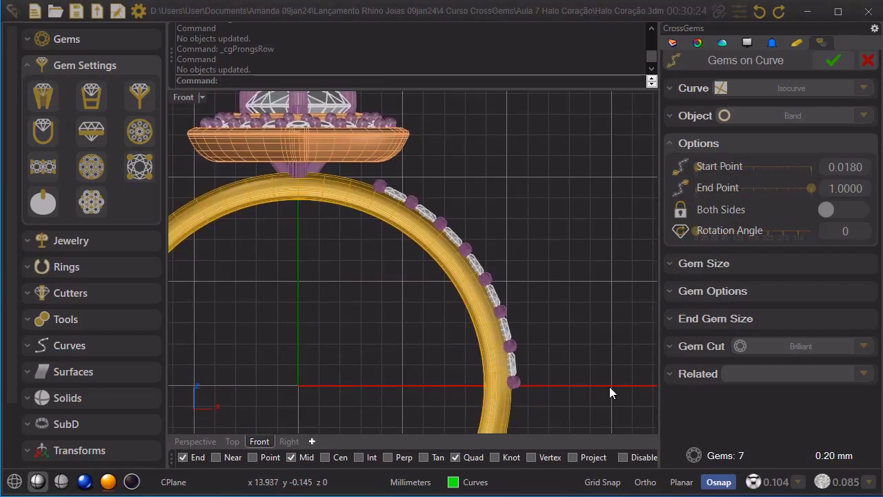
{"action": "left_click_drag", "start_coordinate": [701, 169], "coordinate": [702, 169]}
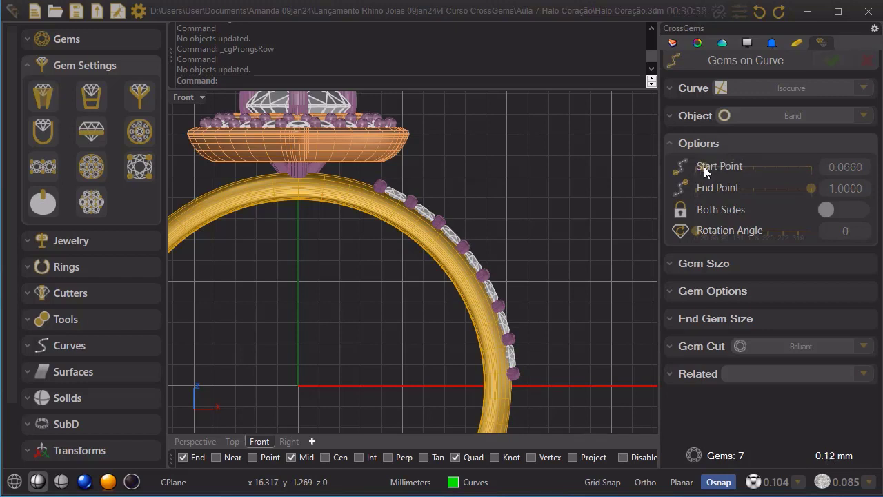
{"action": "left_click_drag", "start_coordinate": [704, 167], "coordinate": [707, 167]}
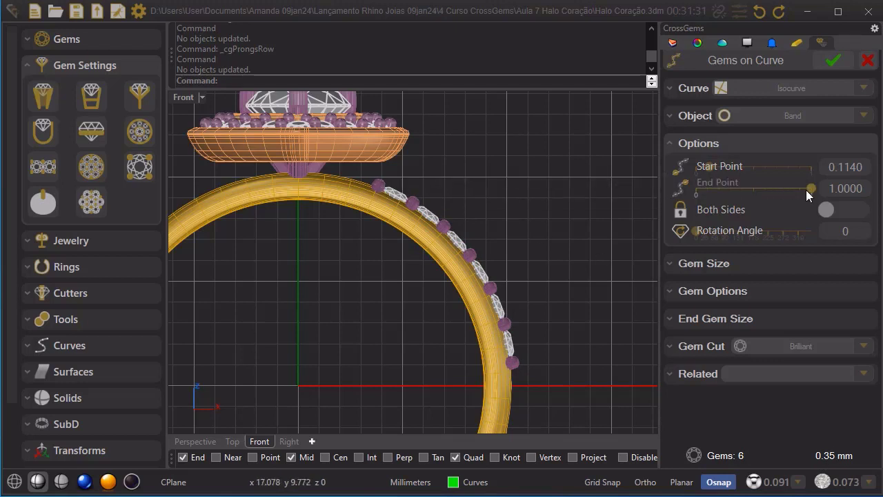
{"action": "left_click_drag", "start_coordinate": [810, 190], "coordinate": [806, 189]}
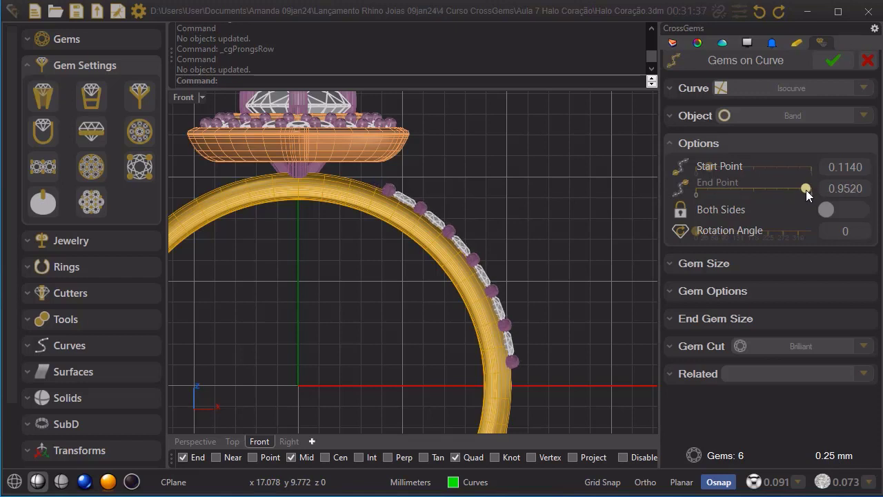
{"action": "left_click", "coordinate": [833, 60]}
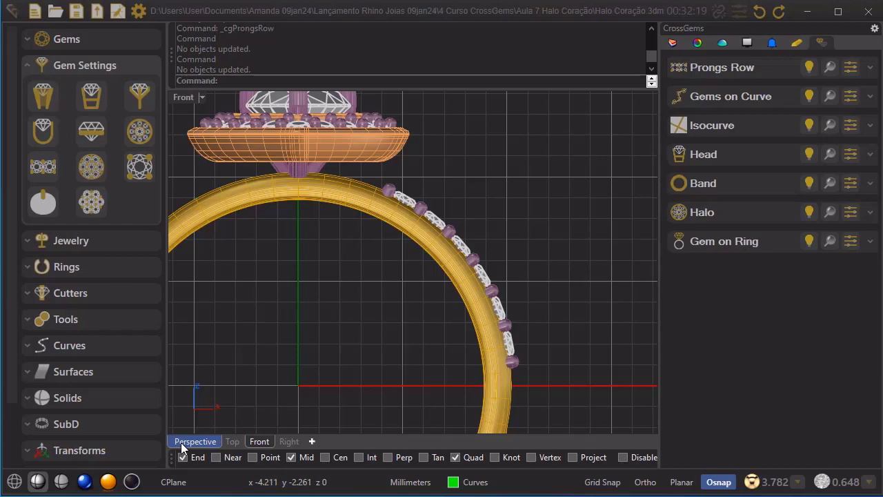
Step: Mirror the band's brilliant gems to the other side of the ring using only Mirror Vertical
{"action": "left_click", "coordinate": [196, 441]}
{"action": "right_click_drag", "start_coordinate": [544, 233], "coordinate": [551, 271]}
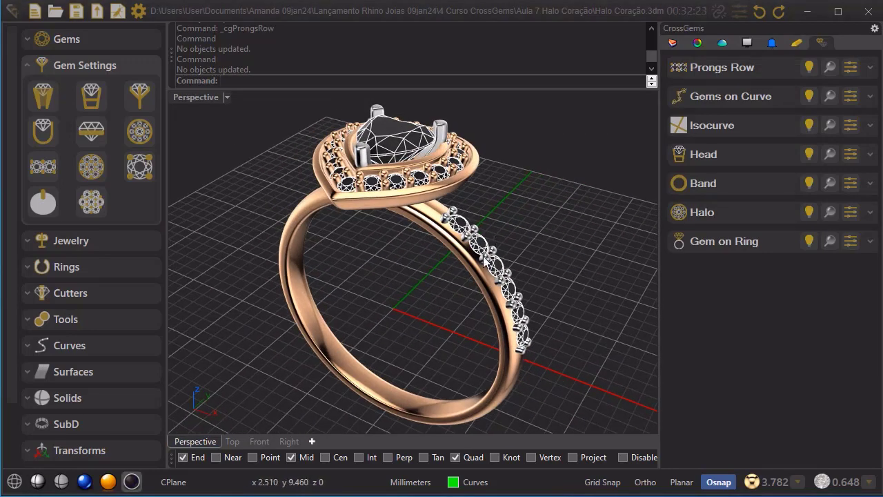
{"action": "left_click", "coordinate": [70, 322]}
{"action": "left_click", "coordinate": [102, 233]}
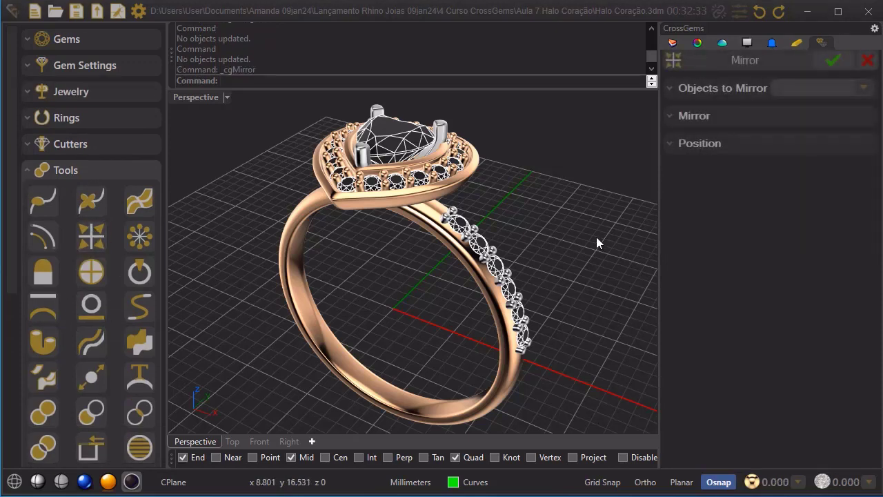
{"action": "left_click", "coordinate": [670, 89]}
{"action": "left_click", "coordinate": [812, 162]}
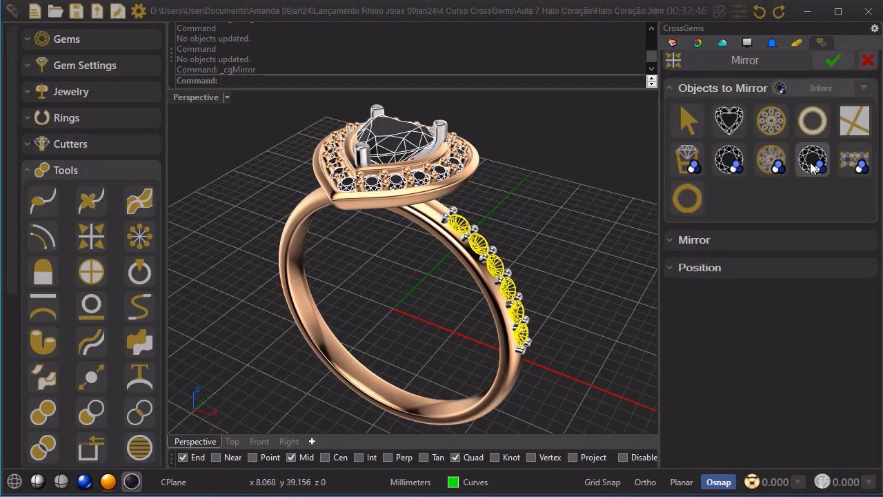
{"action": "left_click", "coordinate": [669, 238]}
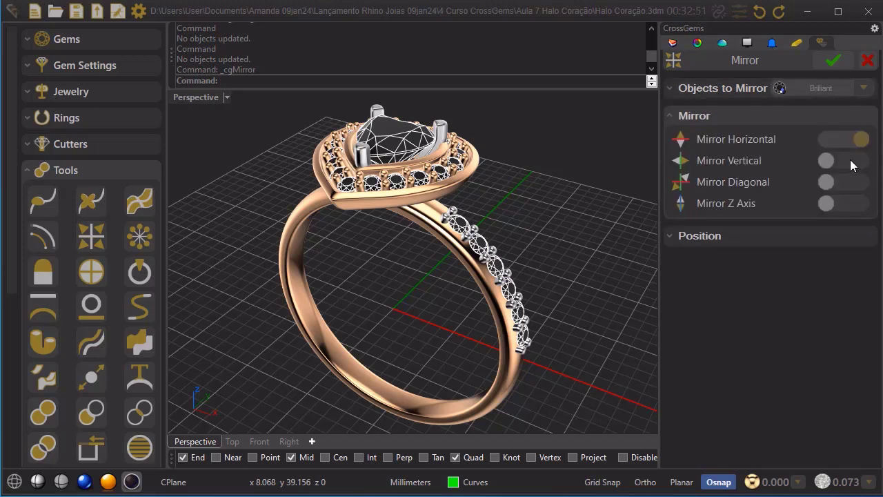
{"action": "left_click", "coordinate": [850, 159]}
{"action": "left_click", "coordinate": [835, 141]}
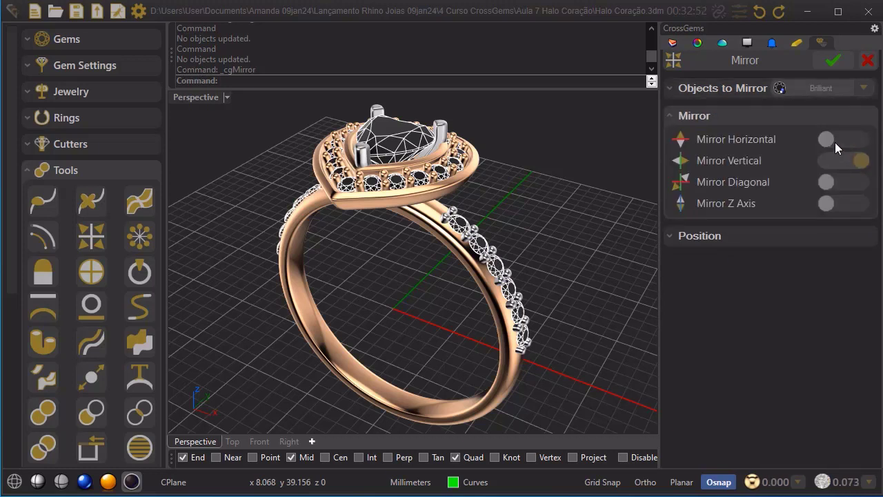
{"action": "left_click", "coordinate": [835, 61]}
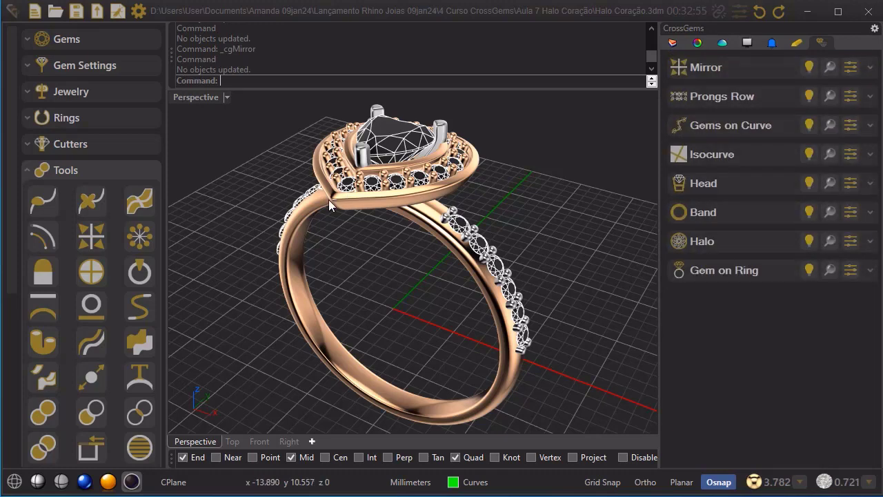
Step: Mirror the band's prong row to the other side using only Mirror Vertical, and save the file
{"action": "left_click", "coordinate": [86, 241]}
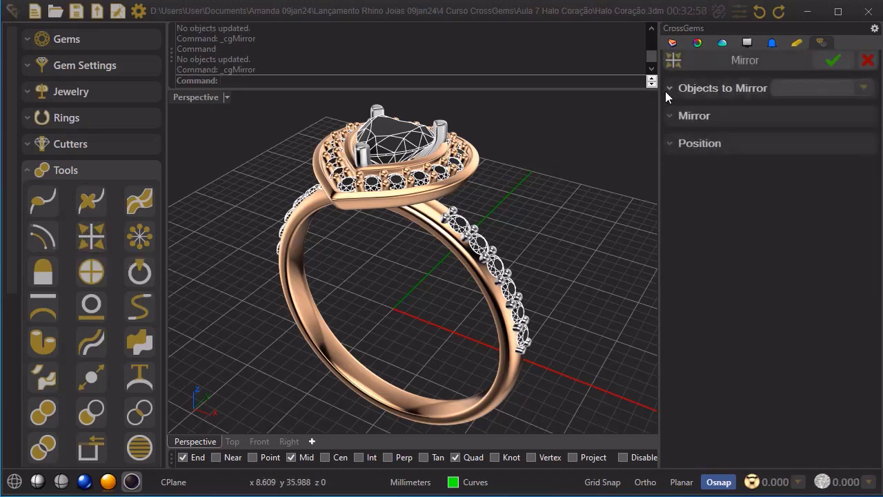
{"action": "left_click", "coordinate": [669, 88]}
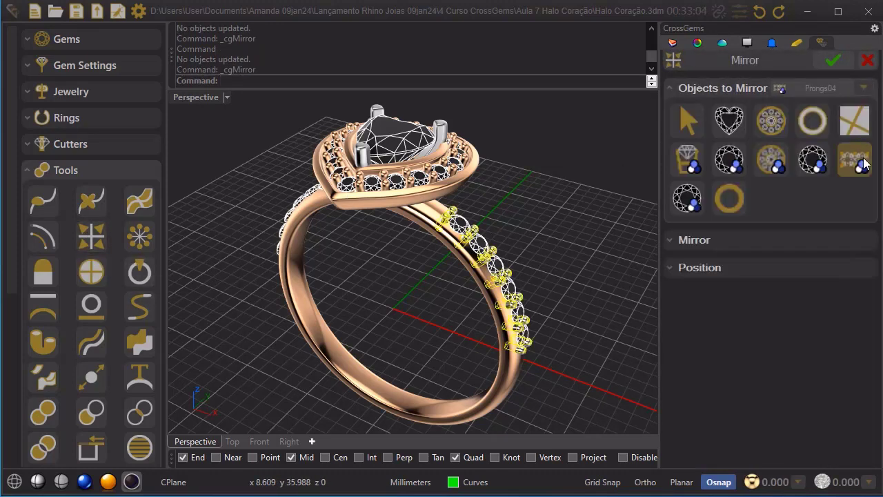
{"action": "left_click", "coordinate": [671, 240]}
{"action": "left_click", "coordinate": [833, 139]}
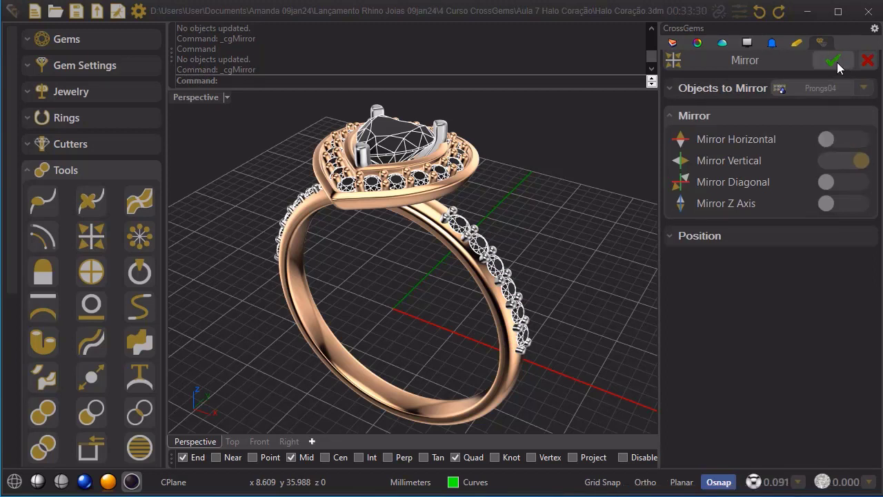
{"action": "left_click", "coordinate": [834, 62]}
{"action": "left_click", "coordinate": [76, 12]}
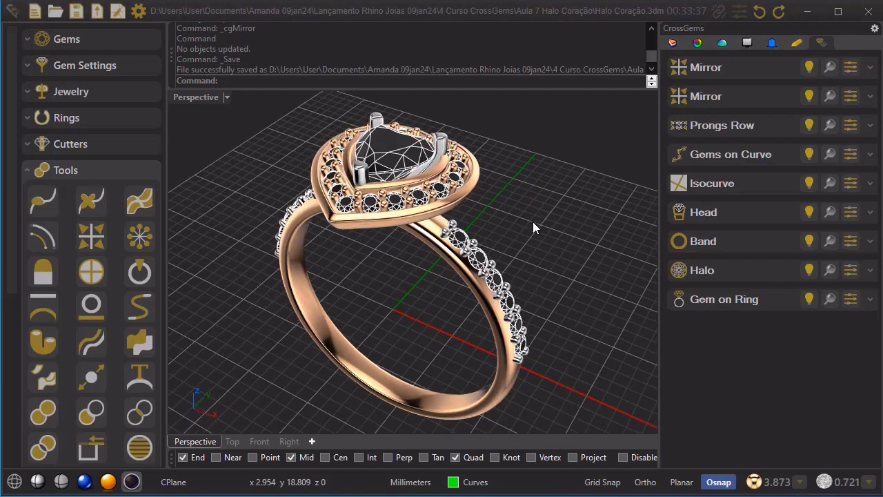
Step: Create a Gem Cutter for the halo brilliants and the brilliant rows on both sides of the band
{"action": "scroll", "coordinate": [533, 225], "scroll_direction": "up", "scroll_amount": 2}
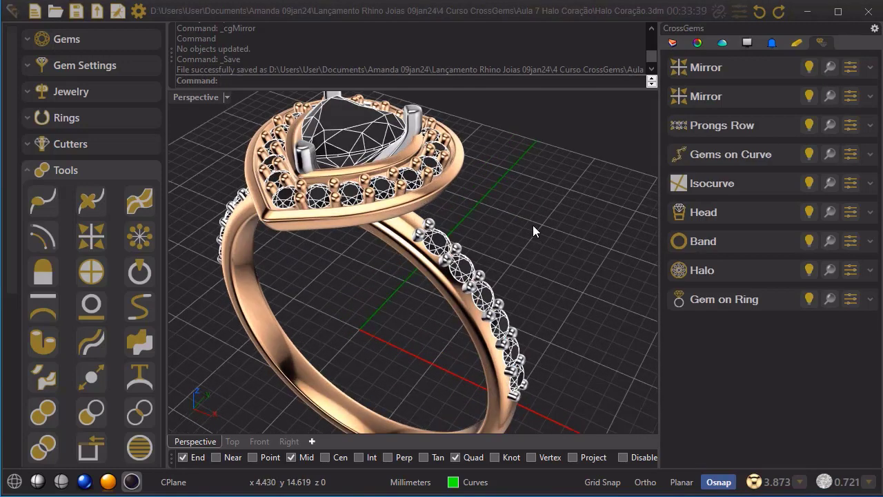
{"action": "right_click_drag", "start_coordinate": [534, 226], "coordinate": [542, 233]}
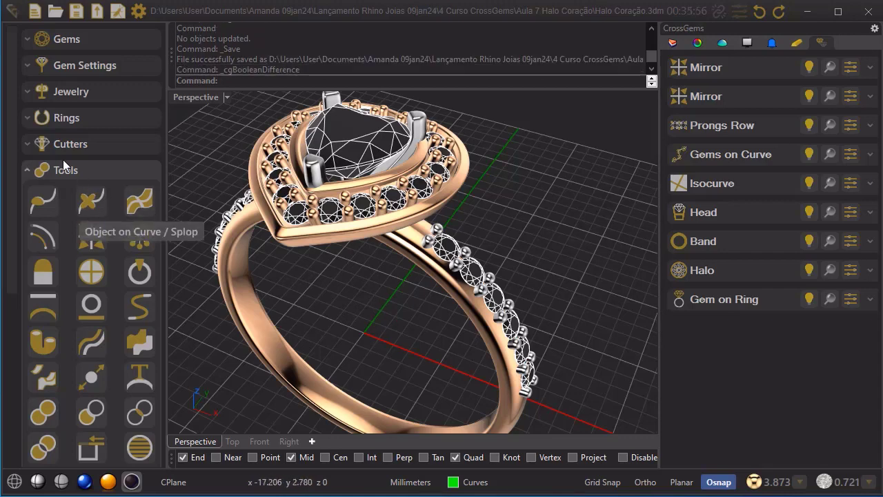
{"action": "left_click", "coordinate": [57, 145]}
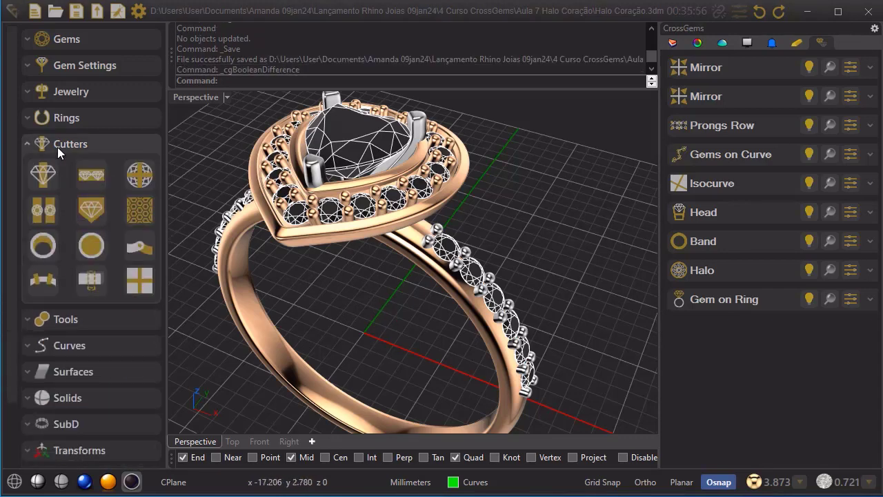
{"action": "left_click", "coordinate": [42, 178]}
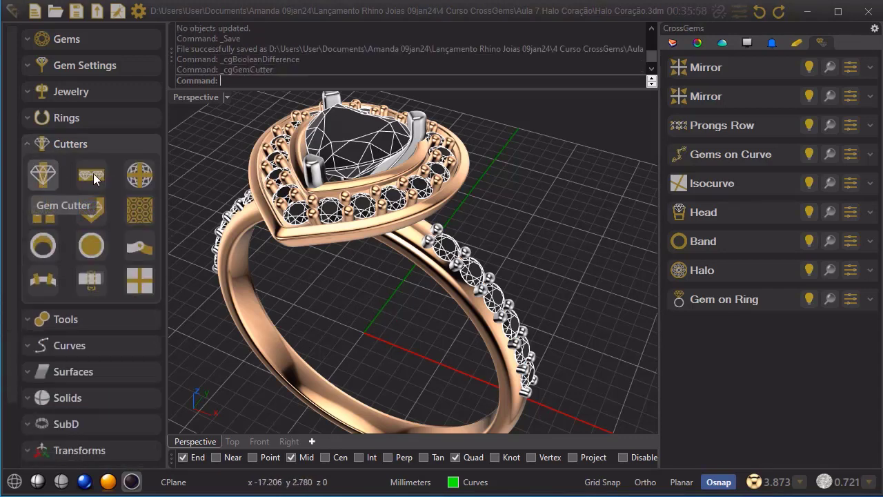
{"action": "left_click", "coordinate": [756, 127]}
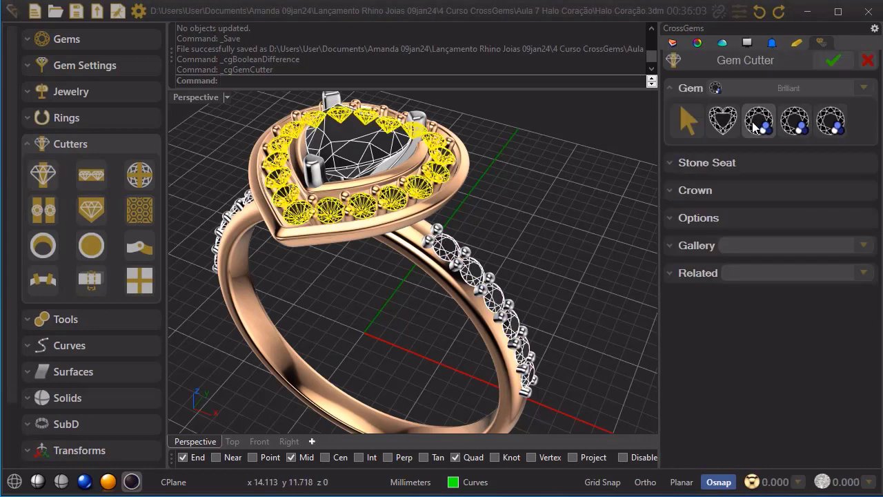
{"action": "left_click", "coordinate": [795, 123]}
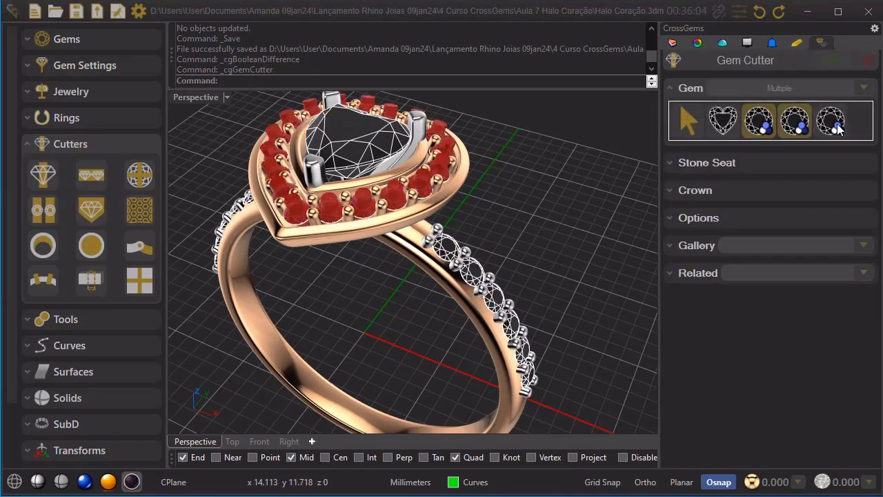
{"action": "left_click", "coordinate": [835, 126]}
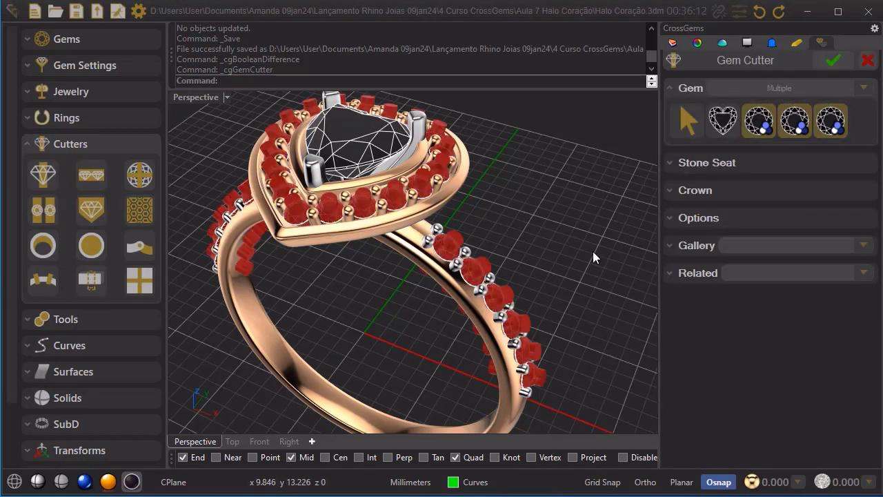
Step: Check how far the cutters pass through the band and halo from below, and apply the Gem Cutter
{"action": "right_click_drag", "start_coordinate": [434, 350], "coordinate": [521, 184]}
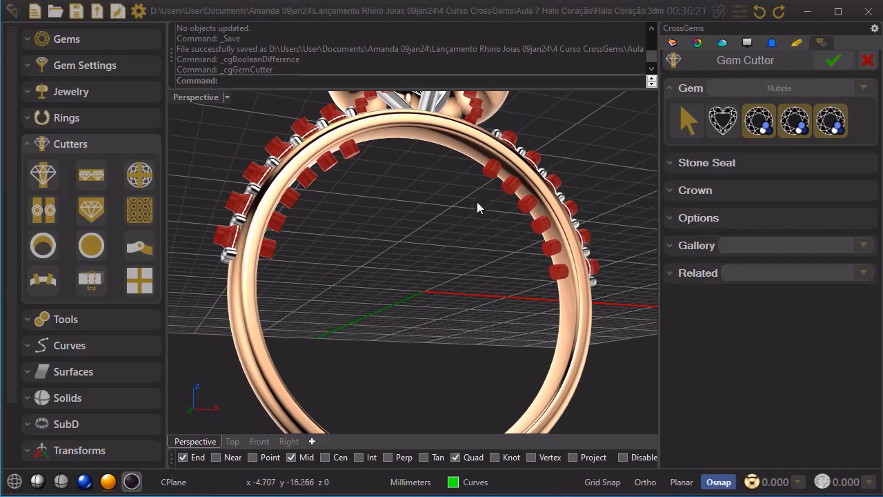
{"action": "right_click_drag", "start_coordinate": [461, 258], "coordinate": [471, 202]}
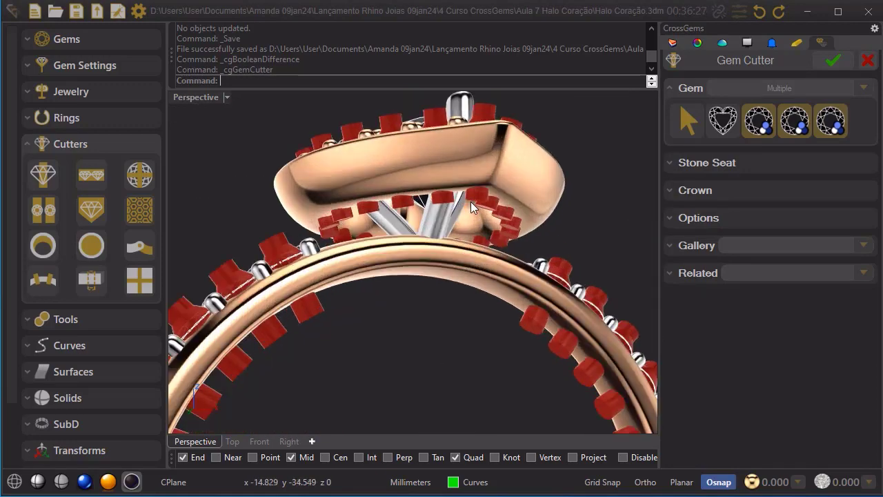
{"action": "scroll", "coordinate": [482, 199], "scroll_direction": "down", "scroll_amount": 12}
{"action": "right_click_drag", "start_coordinate": [499, 164], "coordinate": [430, 308]}
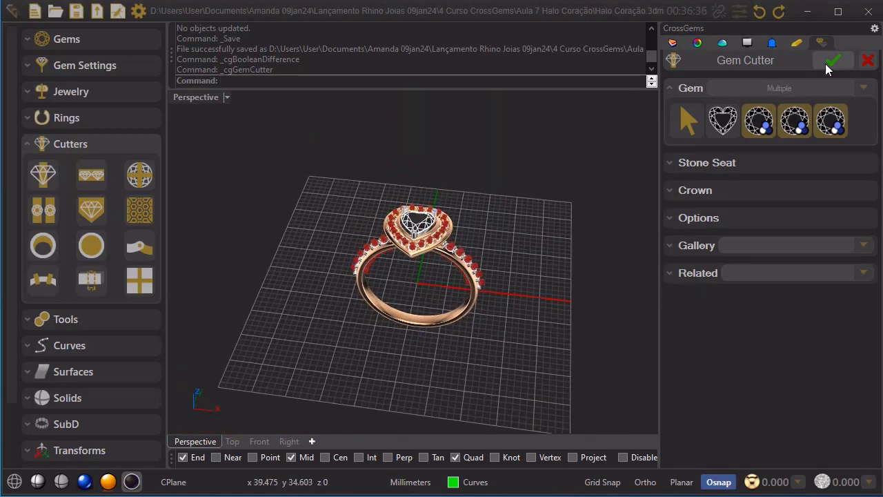
{"action": "left_click", "coordinate": [831, 60]}
Step: Start a Boolean Difference and pick the band and the prong rows on both sides as Object A
{"action": "left_click", "coordinate": [65, 318]}
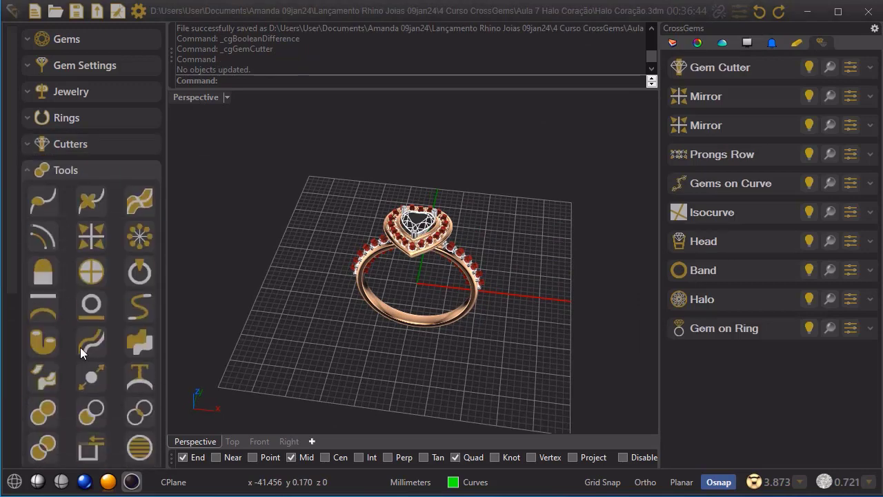
{"action": "left_click", "coordinate": [90, 413]}
{"action": "scroll", "coordinate": [507, 241], "scroll_direction": "up", "scroll_amount": 5}
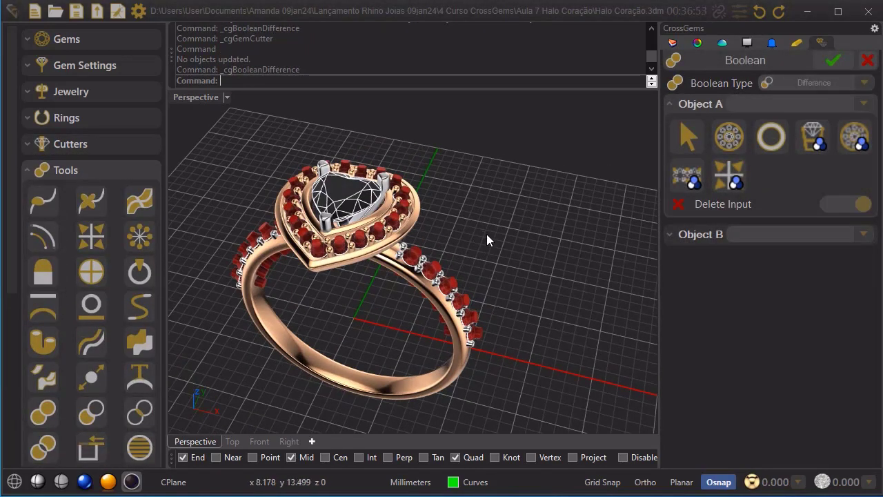
{"action": "scroll", "coordinate": [486, 234], "scroll_direction": "up", "scroll_amount": 3}
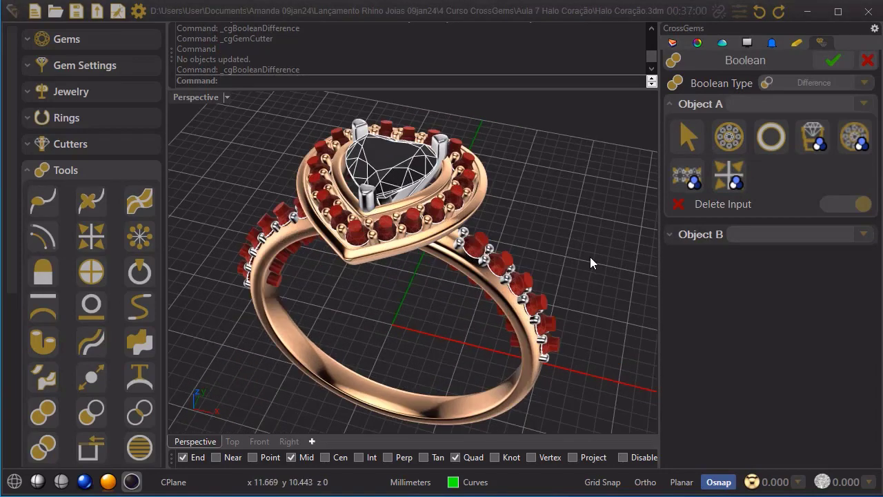
{"action": "left_click", "coordinate": [502, 276]}
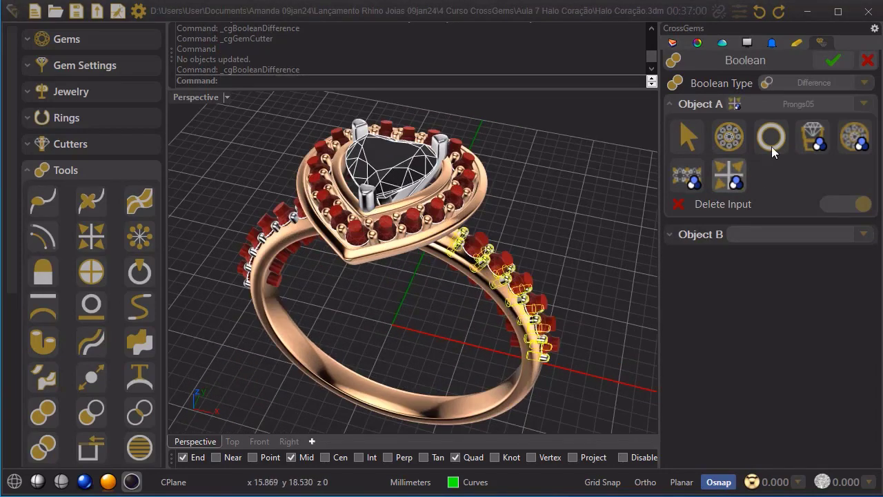
{"action": "left_click", "coordinate": [772, 146]}
{"action": "left_click", "coordinate": [714, 106]}
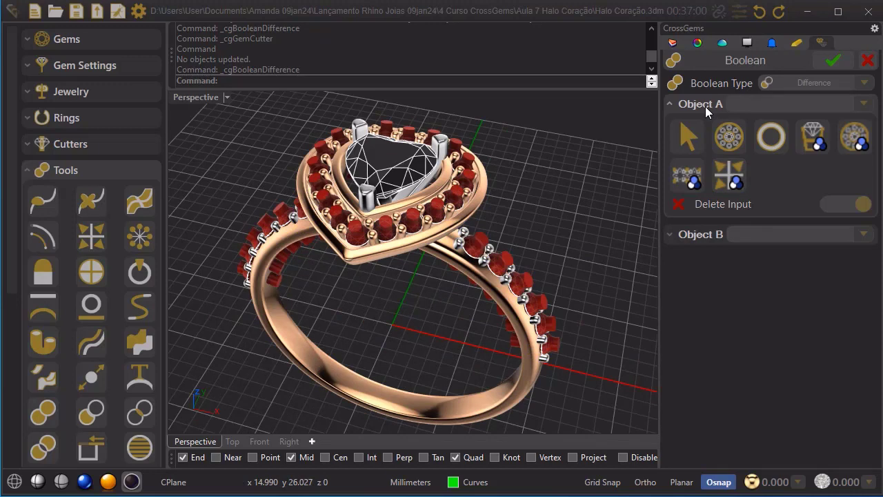
{"action": "left_click", "coordinate": [773, 138]}
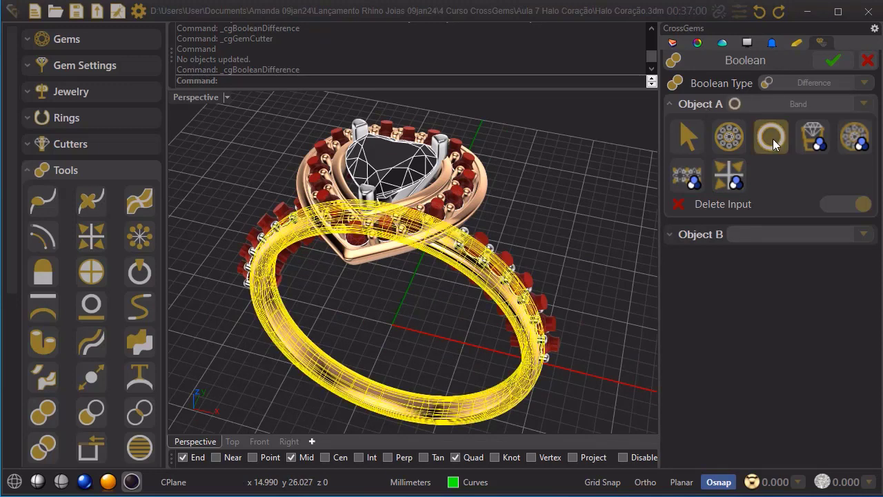
{"action": "left_click", "coordinate": [687, 181]}
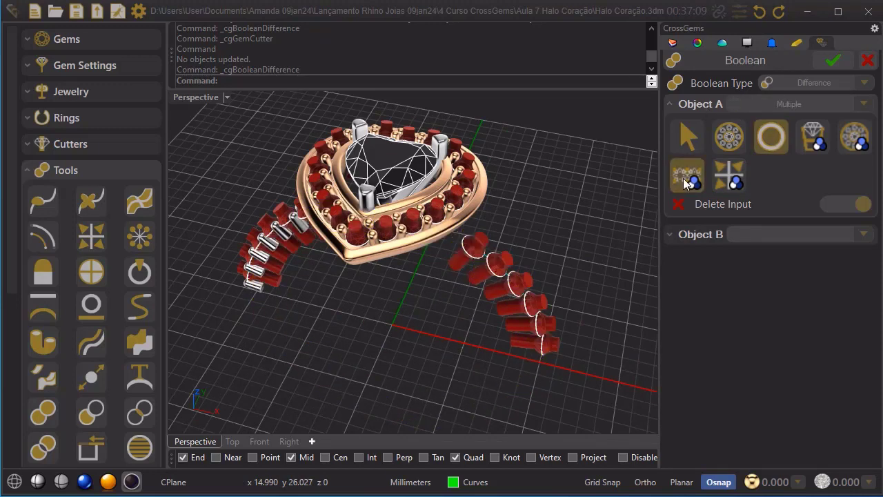
{"action": "left_click", "coordinate": [726, 182]}
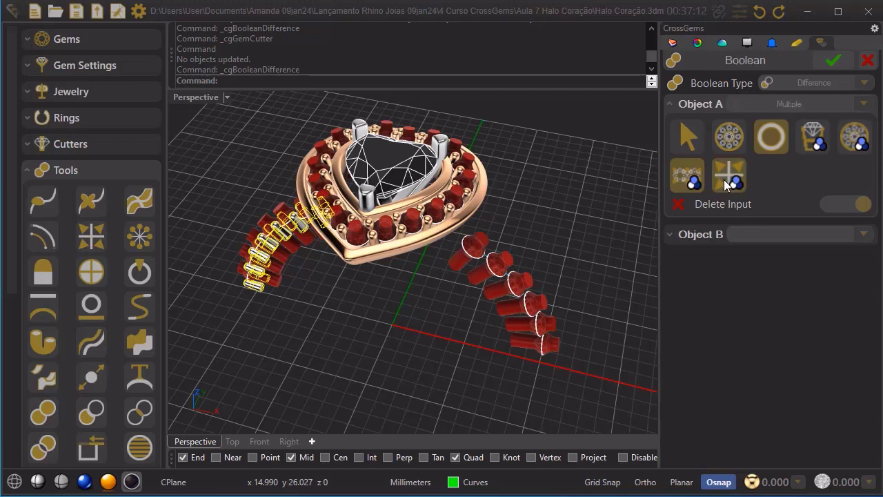
{"action": "left_click", "coordinate": [726, 182]}
Step: Add the halo and its prongs to Object A of the Boolean Difference
{"action": "left_click", "coordinate": [728, 137]}
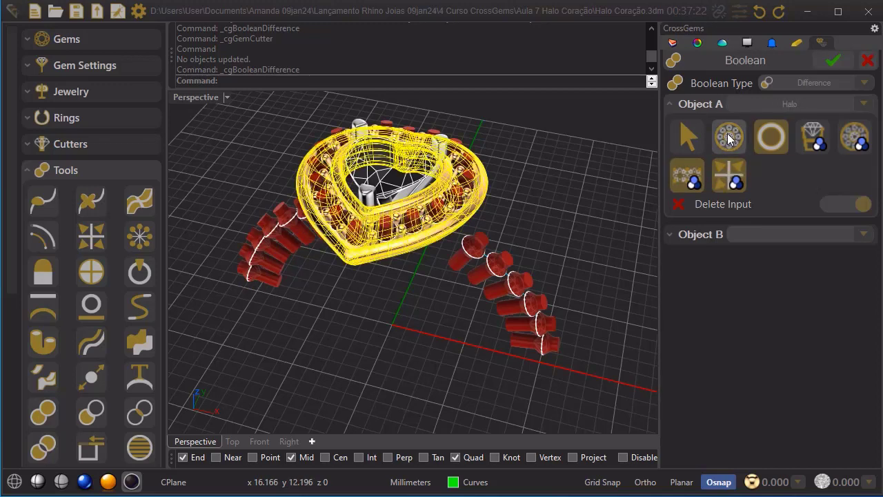
{"action": "left_click", "coordinate": [856, 135]}
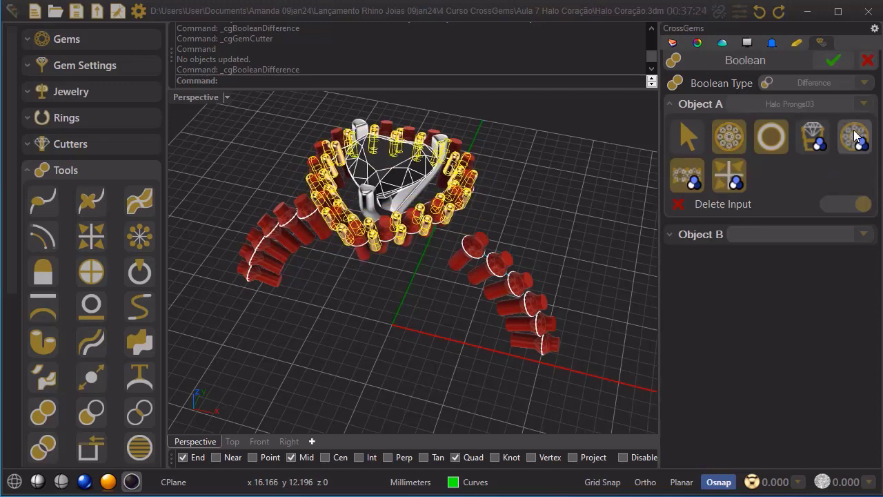
{"action": "left_click", "coordinate": [856, 136]}
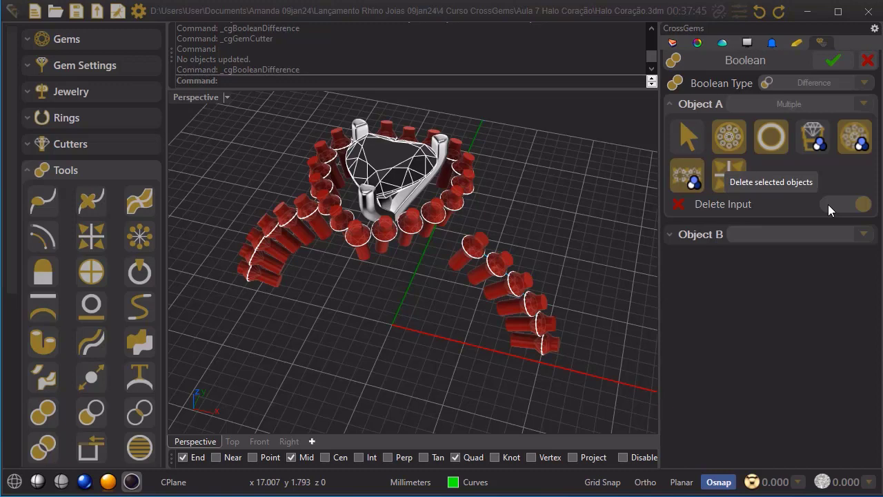
Step: Use the brilliants' gem cutters as Object B and apply the Boolean Difference
{"action": "left_click", "coordinate": [671, 236]}
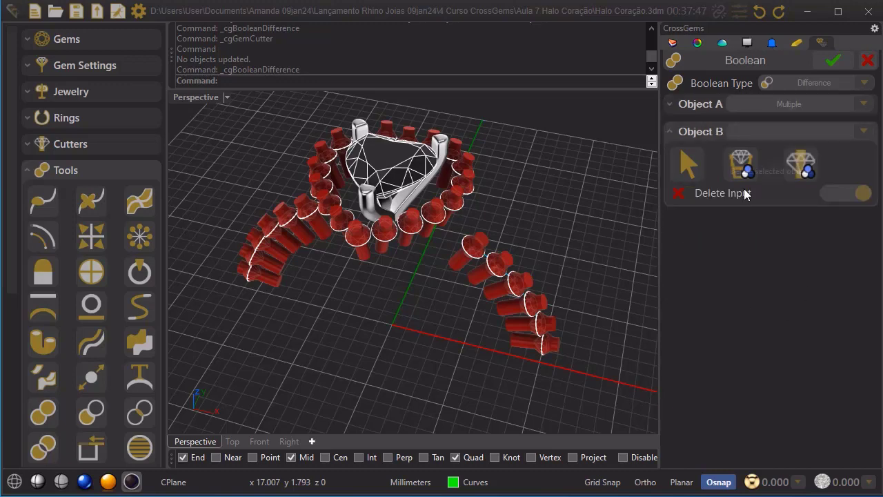
{"action": "left_click", "coordinate": [745, 168]}
{"action": "left_click", "coordinate": [800, 167]}
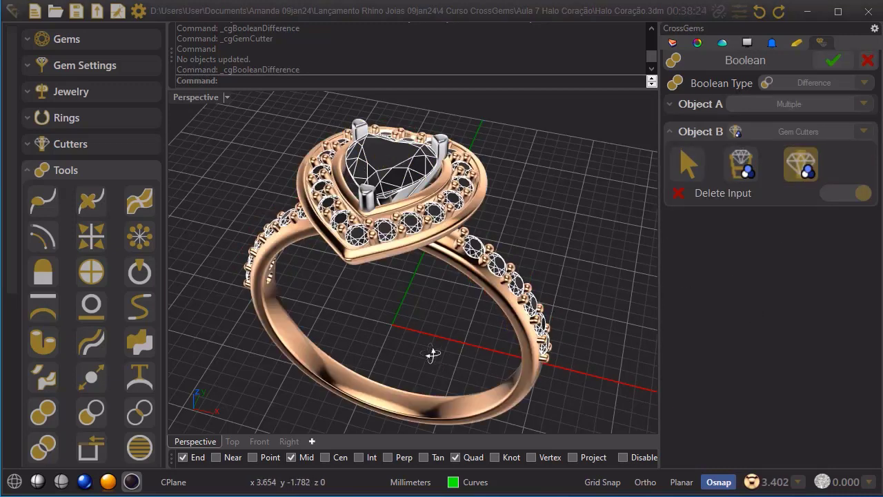
{"action": "right_click_drag", "start_coordinate": [432, 354], "coordinate": [292, 289]}
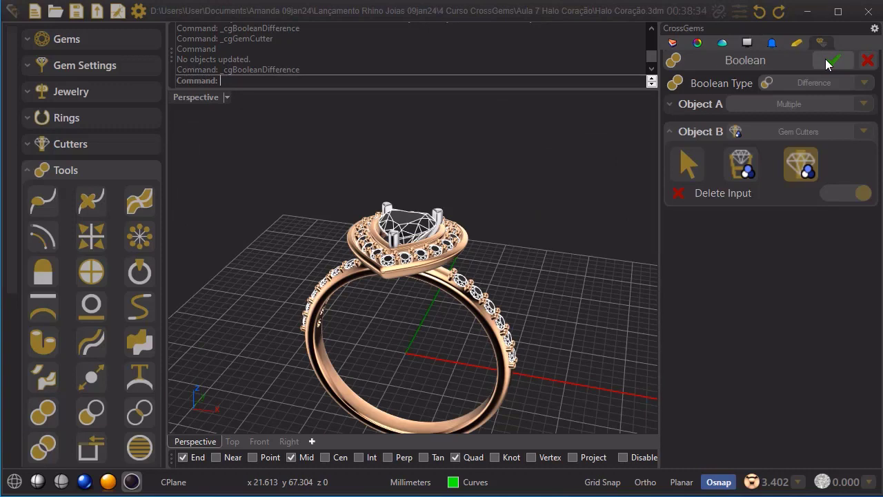
{"action": "left_click", "coordinate": [832, 60]}
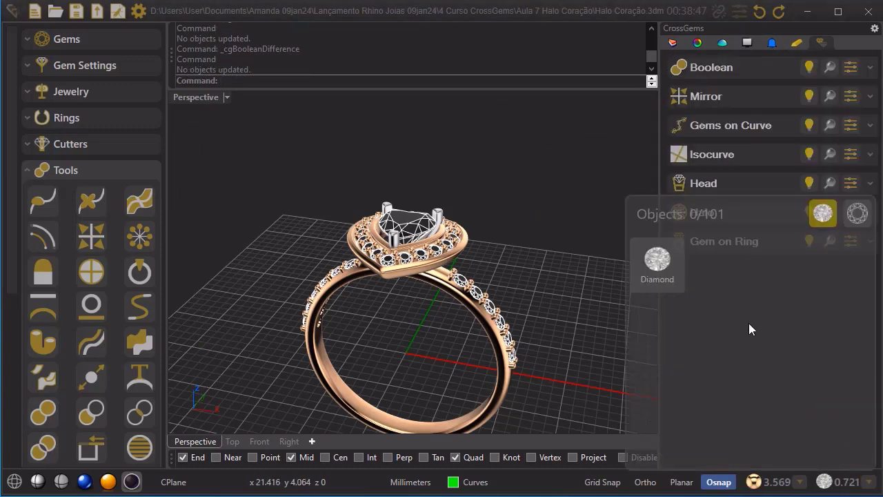
Step: Select all the diamond gems and hide them
{"action": "left_click", "coordinate": [653, 261]}
{"action": "scroll", "coordinate": [425, 285], "scroll_direction": "up", "scroll_amount": 4}
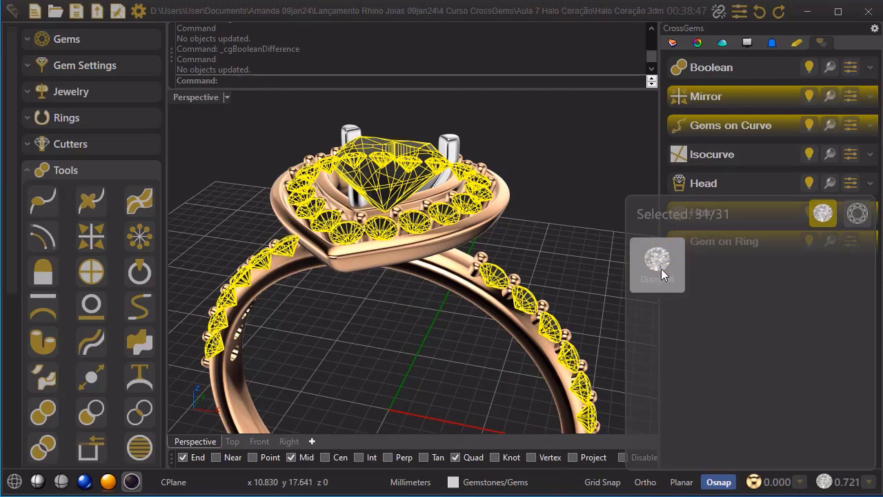
{"action": "type", "text": "Hide"}
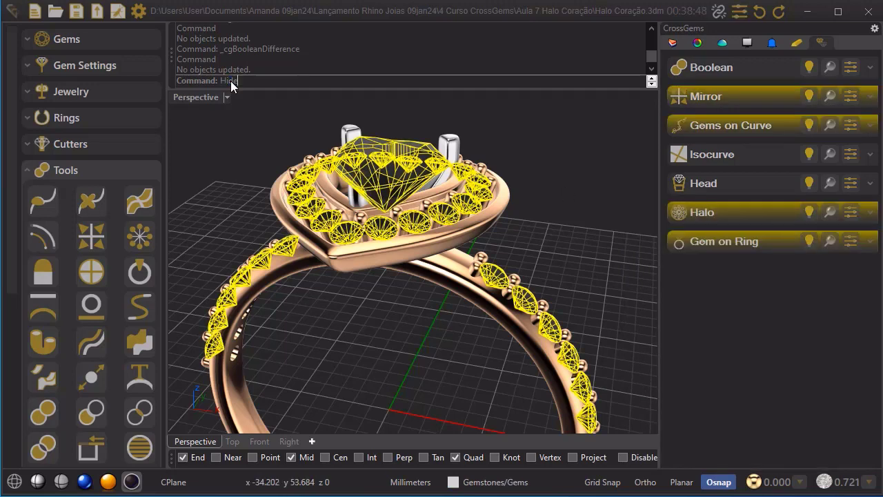
{"action": "key", "text": "Return"}
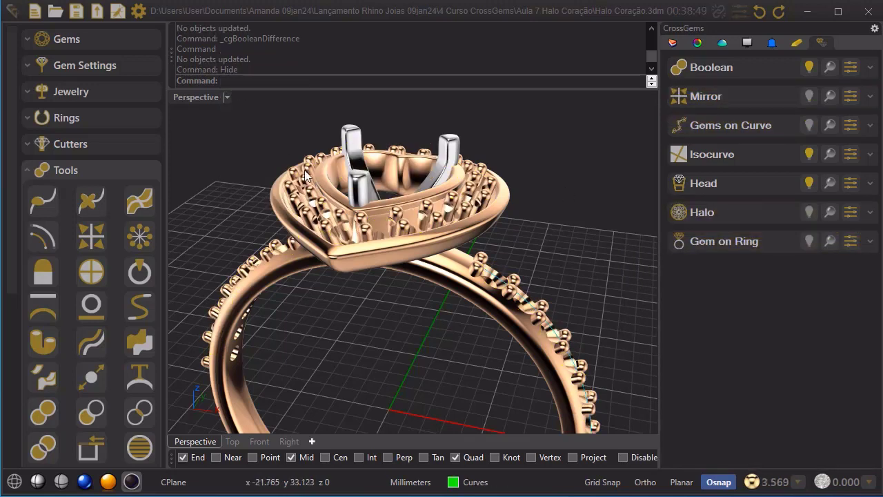
Step: Examine the cut seats in the halo, prongs and band up close in a shaded display with edges
{"action": "scroll", "coordinate": [359, 252], "scroll_direction": "up", "scroll_amount": 5}
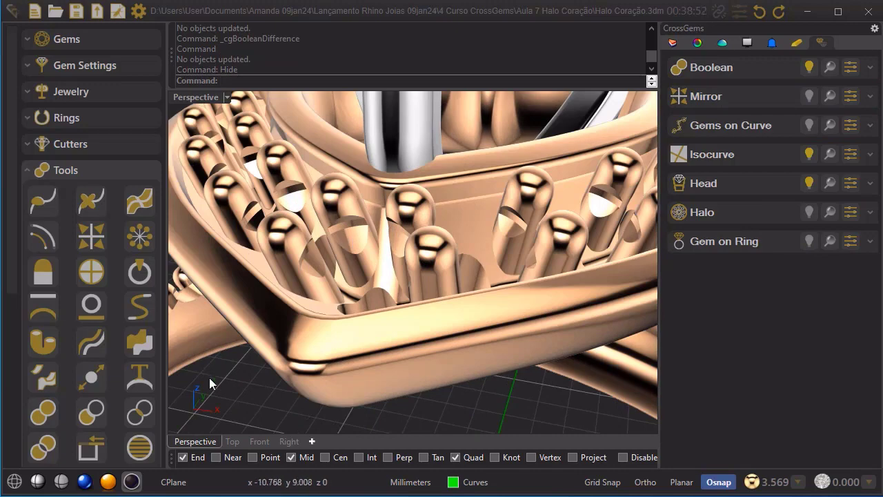
{"action": "left_click", "coordinate": [36, 483]}
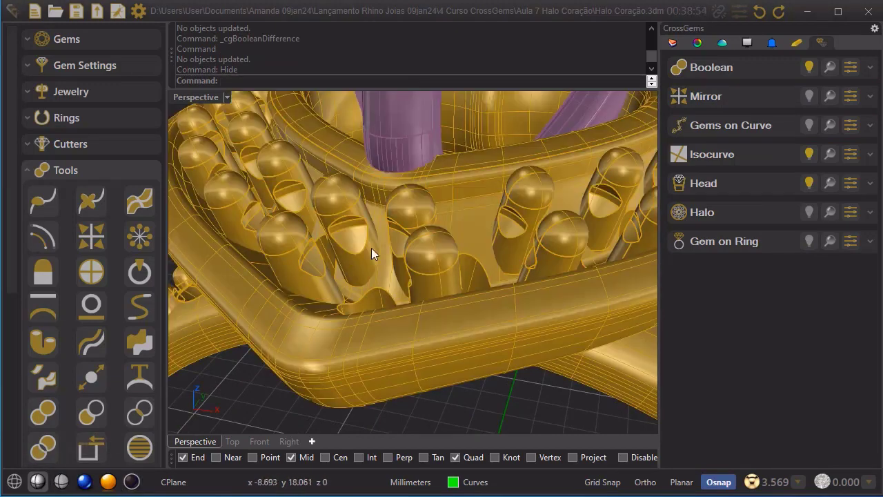
{"action": "scroll", "coordinate": [372, 247], "scroll_direction": "down", "scroll_amount": 5}
{"action": "scroll", "coordinate": [532, 300], "scroll_direction": "up", "scroll_amount": 6}
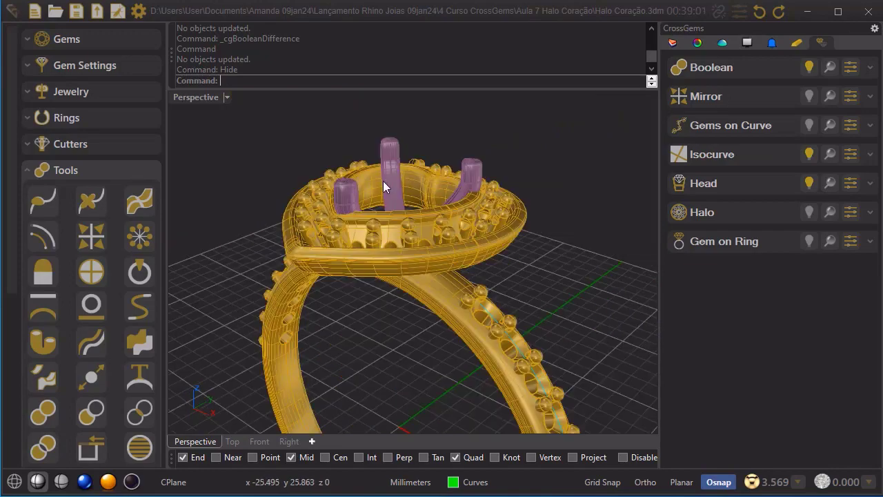
{"action": "right_click_drag", "start_coordinate": [383, 181], "coordinate": [421, 232]}
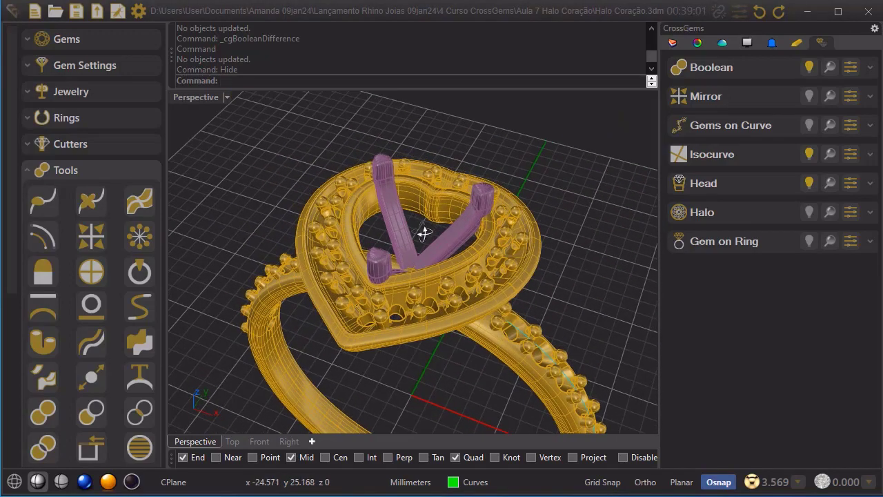
{"action": "scroll", "coordinate": [410, 243], "scroll_direction": "up", "scroll_amount": 3}
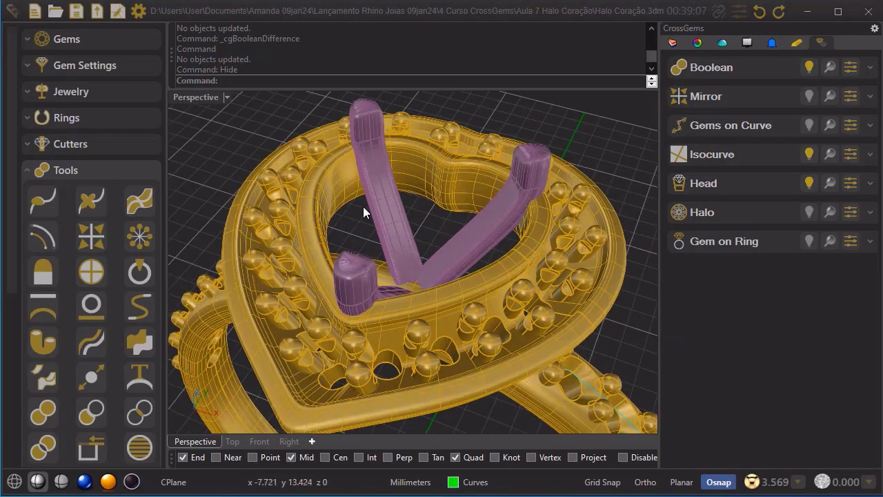
{"action": "scroll", "coordinate": [358, 170], "scroll_direction": "down", "scroll_amount": 5}
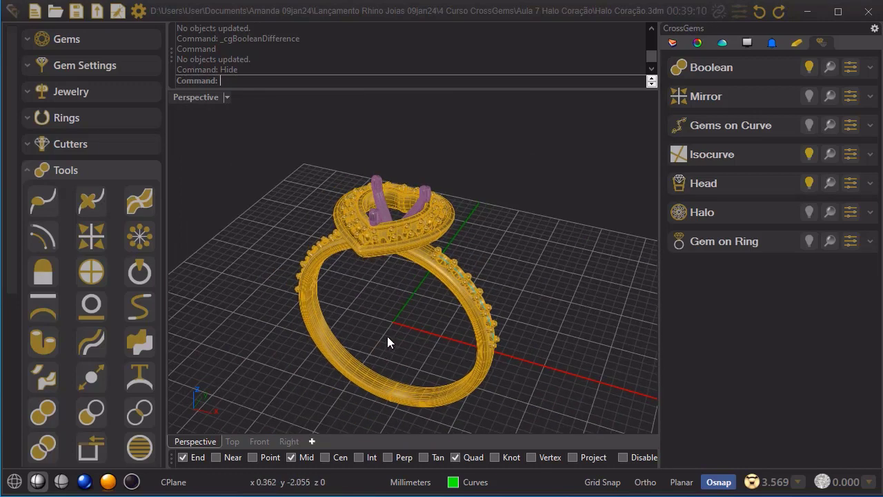
{"action": "right_click_drag", "start_coordinate": [386, 343], "coordinate": [424, 319]}
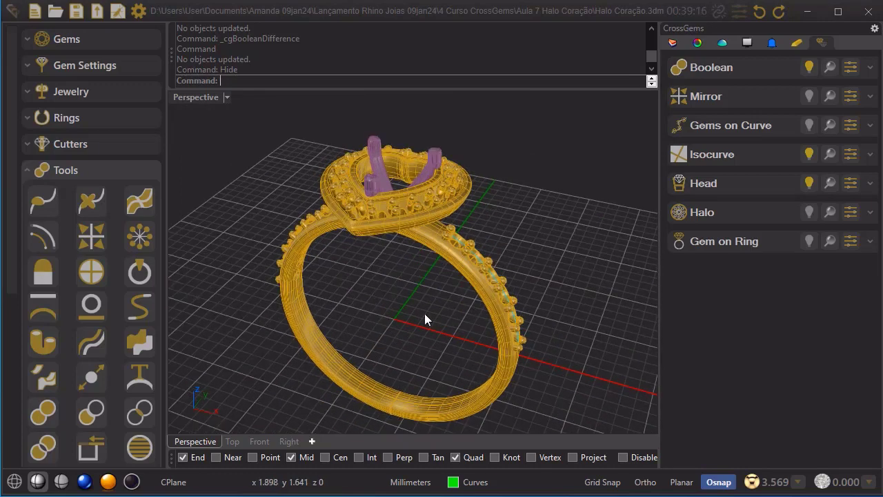
Step: Show all the hidden gems again with ShowSelected and return the viewport to the CrossGems display mode
{"action": "type", "text": "ShowSelected"}
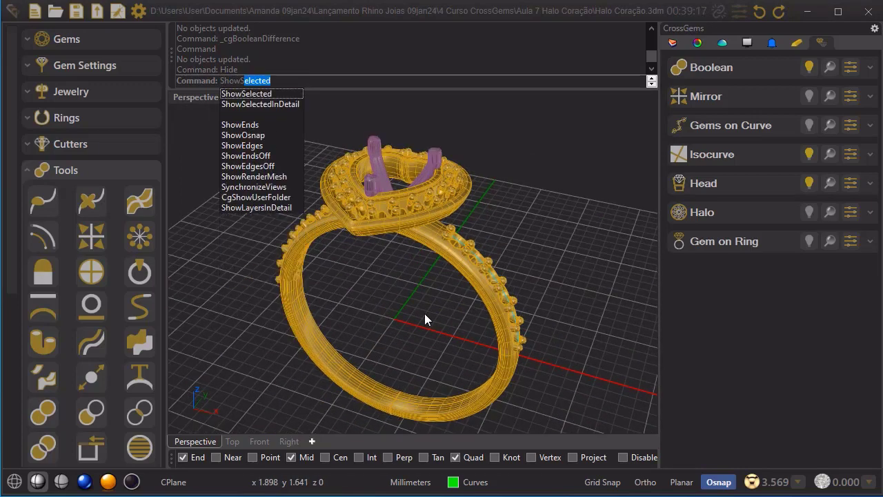
{"action": "key", "text": "Return"}
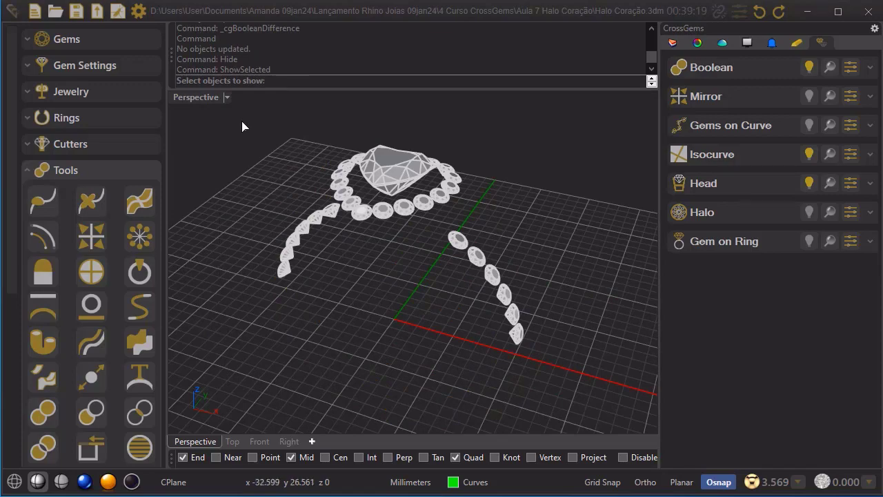
{"action": "left_click_drag", "start_coordinate": [236, 116], "coordinate": [557, 380]}
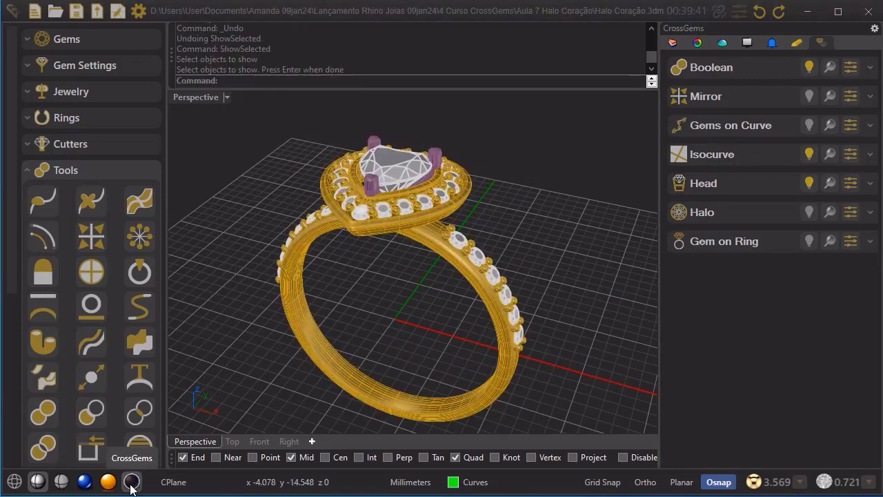
{"action": "left_click", "coordinate": [132, 482]}
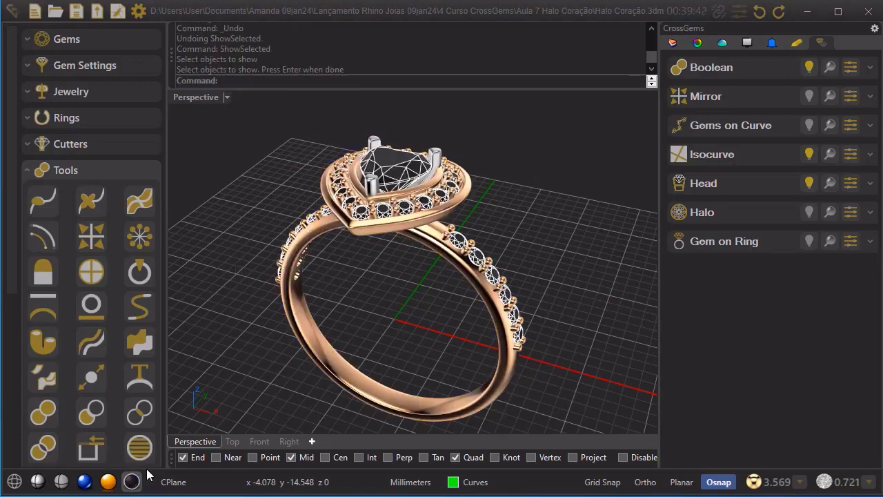
{"action": "right_click_drag", "start_coordinate": [385, 324], "coordinate": [376, 227]}
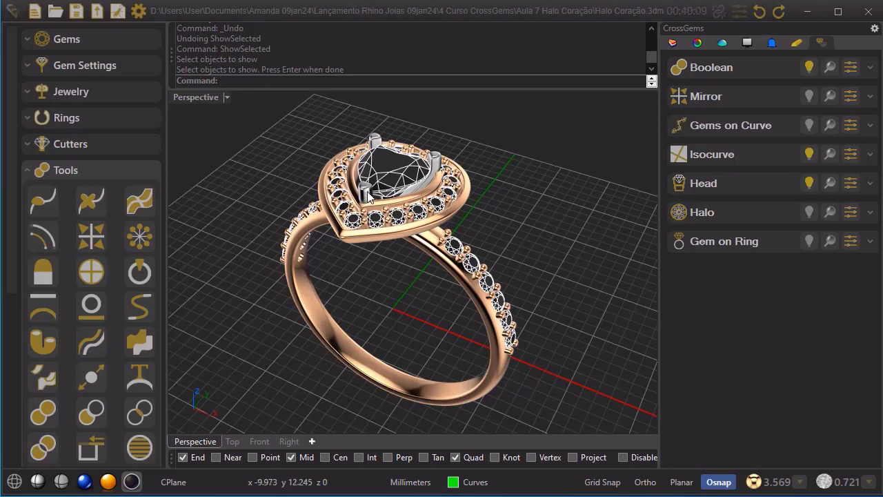
Step: Assign the Rose Gold 18K material to the three-prong head
{"action": "left_click", "coordinate": [368, 198]}
{"action": "left_click", "coordinate": [422, 238]}
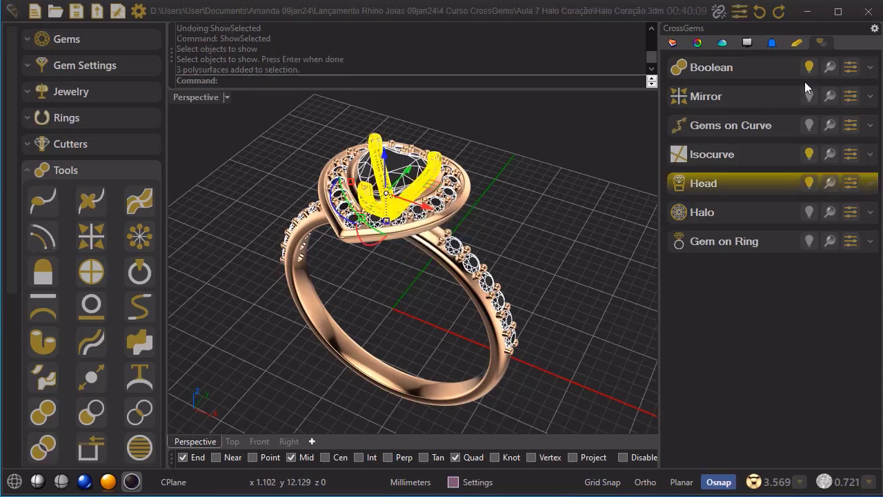
{"action": "left_click", "coordinate": [798, 44]}
{"action": "left_click", "coordinate": [788, 165]}
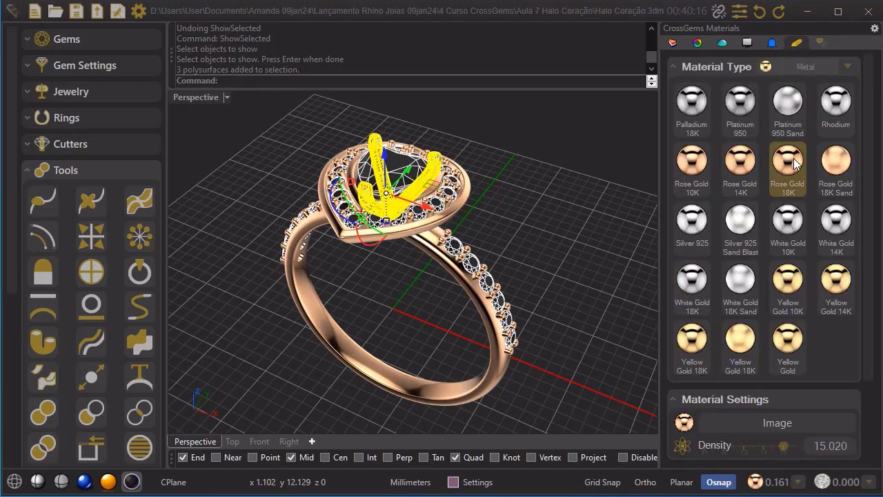
{"action": "left_click", "coordinate": [533, 234]}
Step: Select all the diamond gems and change their material to Aquamarine
{"action": "left_click", "coordinate": [861, 482]}
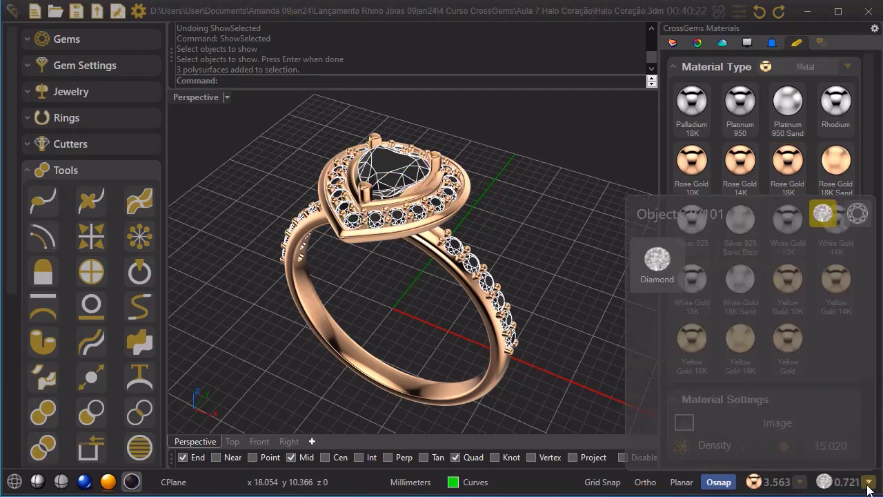
{"action": "left_click", "coordinate": [671, 269]}
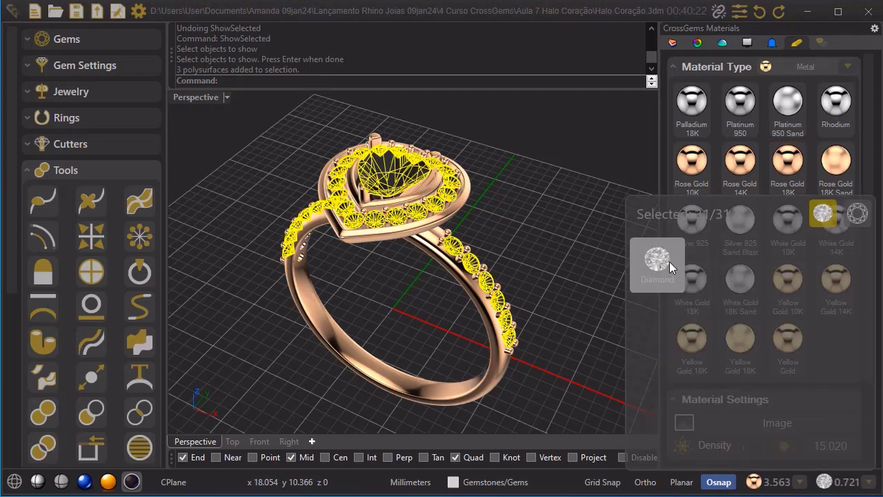
{"action": "left_click", "coordinate": [789, 103]}
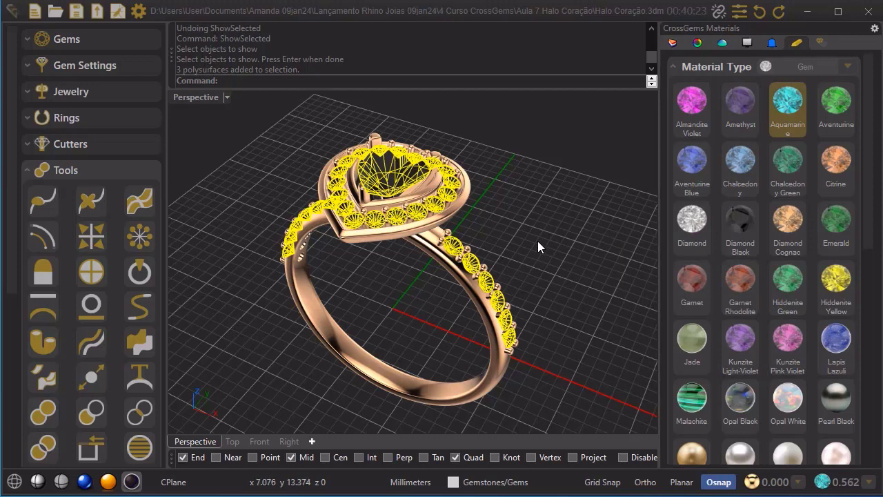
Step: Deselect the gems, render the ring in Raytraced display and add the Marble White ground beneath it
{"action": "left_click", "coordinate": [562, 242]}
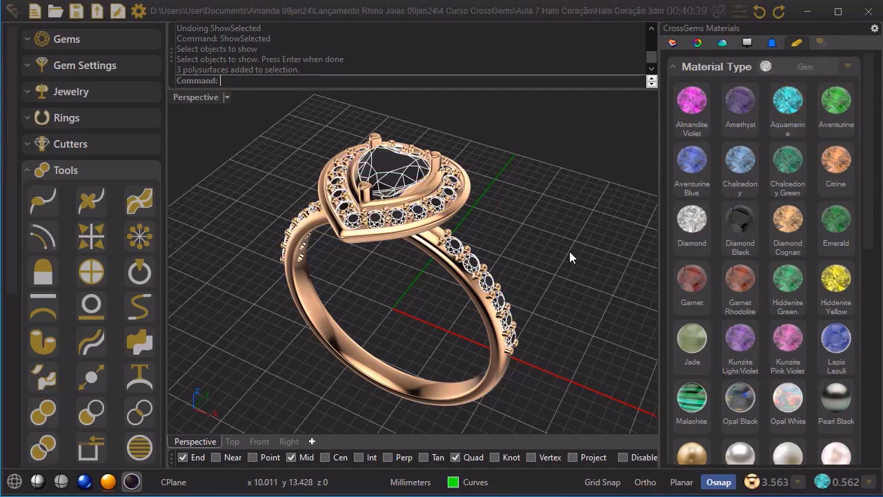
{"action": "left_click", "coordinate": [108, 482]}
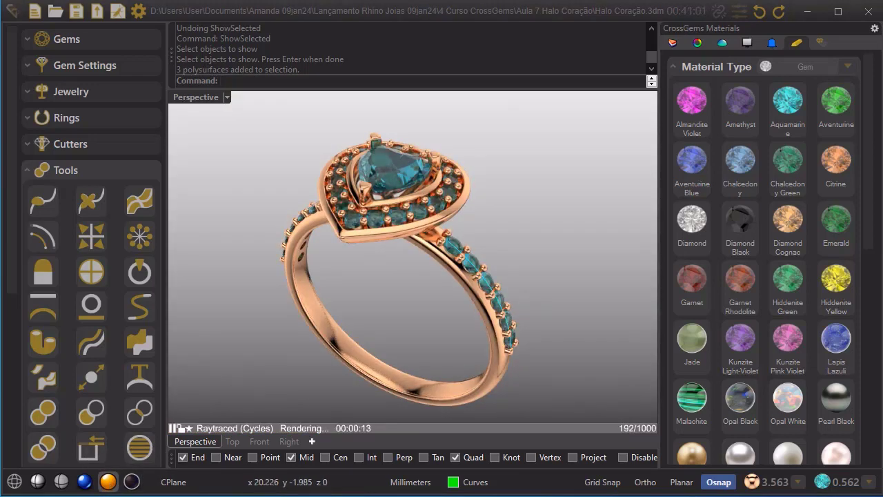
{"action": "left_click", "coordinate": [846, 66]}
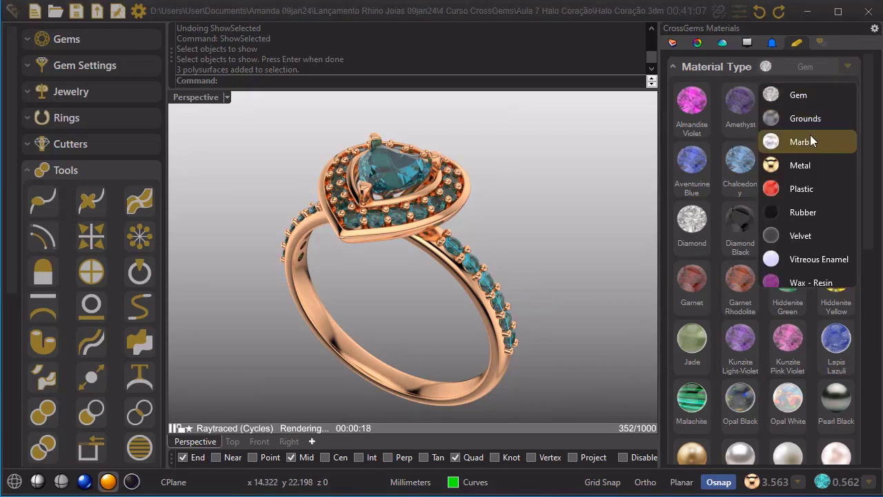
{"action": "left_click", "coordinate": [795, 117]}
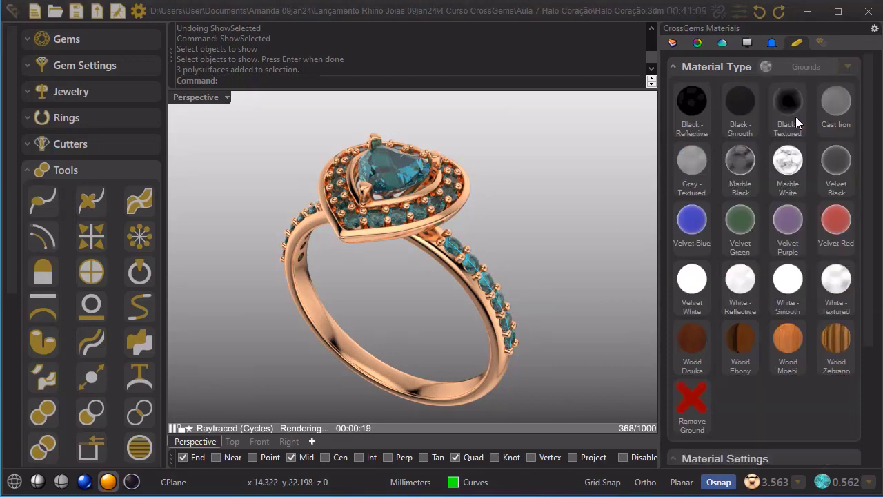
{"action": "left_click", "coordinate": [790, 169]}
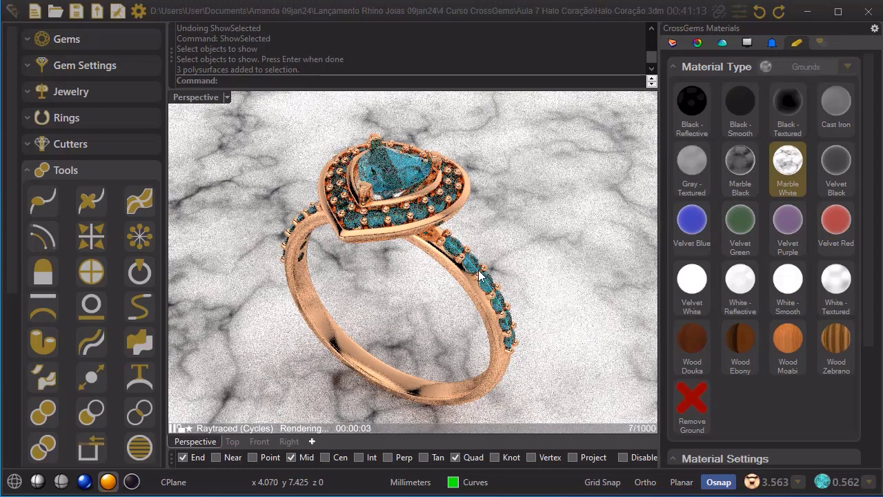
Step: Hide the leftover rail curve running through the gem row on the band
{"action": "left_click", "coordinate": [479, 274]}
{"action": "left_click", "coordinate": [516, 307]}
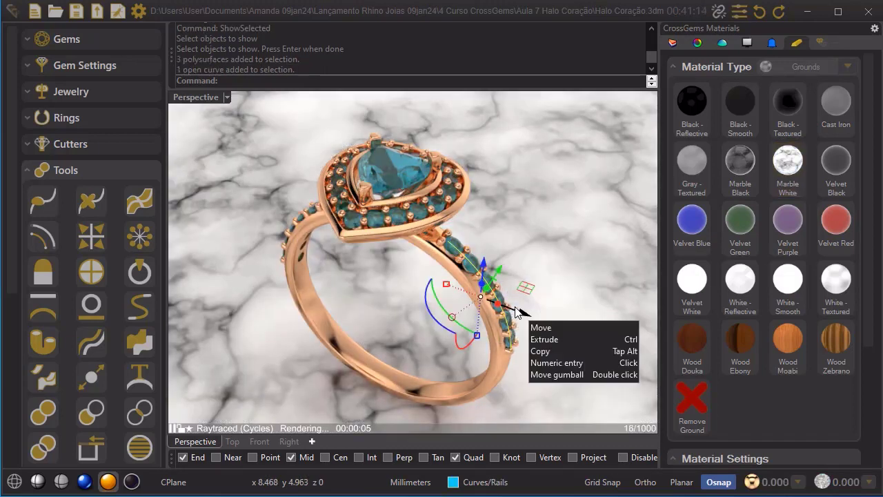
{"action": "key", "text": "Return"}
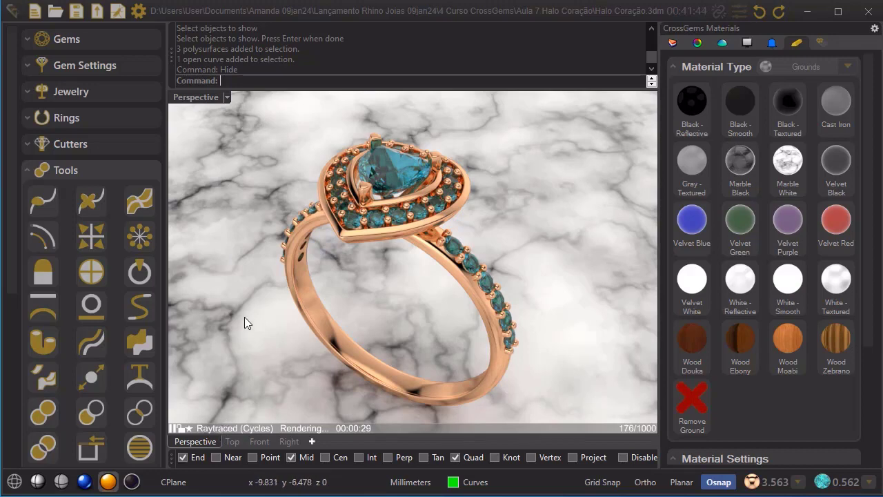
Step: Return the perspective view to the shaded display and save the model file
{"action": "left_click", "coordinate": [38, 483]}
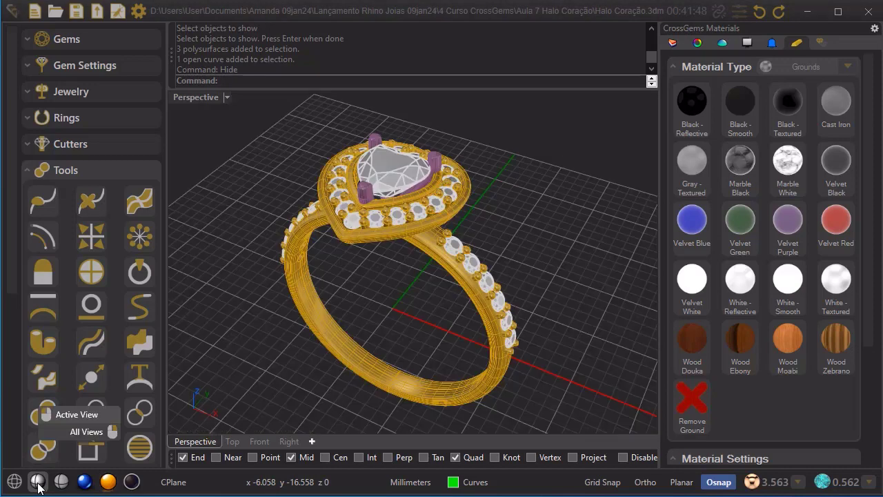
{"action": "left_click", "coordinate": [13, 483]}
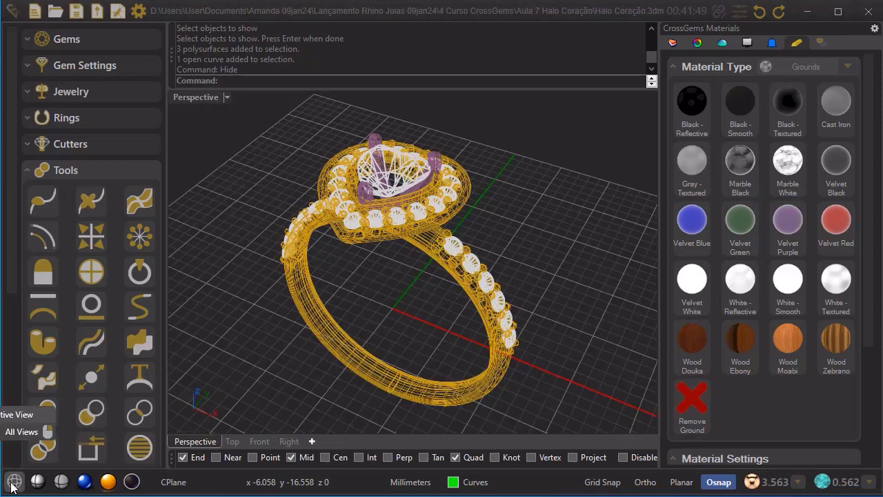
{"action": "left_click", "coordinate": [38, 482]}
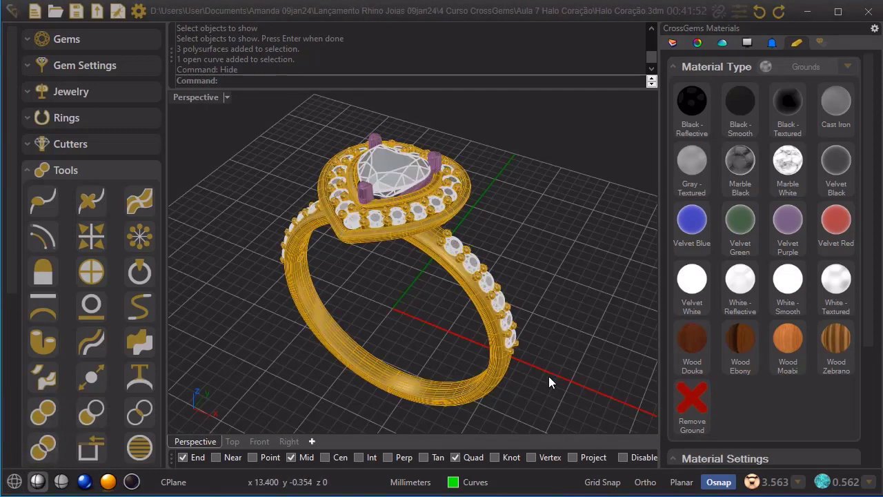
{"action": "left_click", "coordinate": [77, 12]}
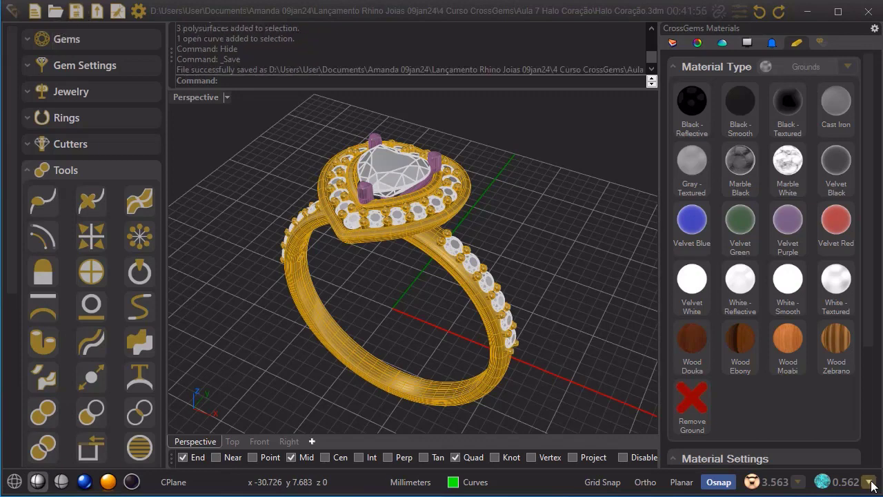
Step: Hide all the gems and group the halo, band, heads and prongs with the Group command
{"action": "left_click", "coordinate": [664, 271]}
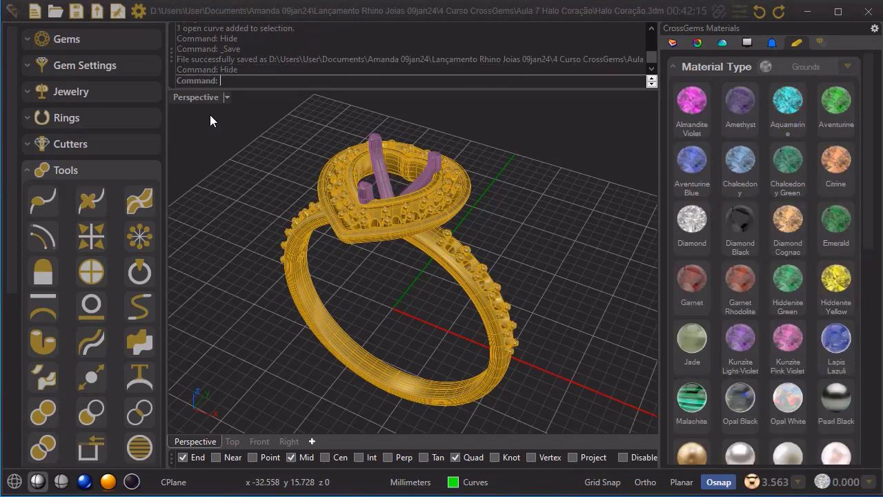
{"action": "left_click_drag", "start_coordinate": [210, 114], "coordinate": [613, 422]}
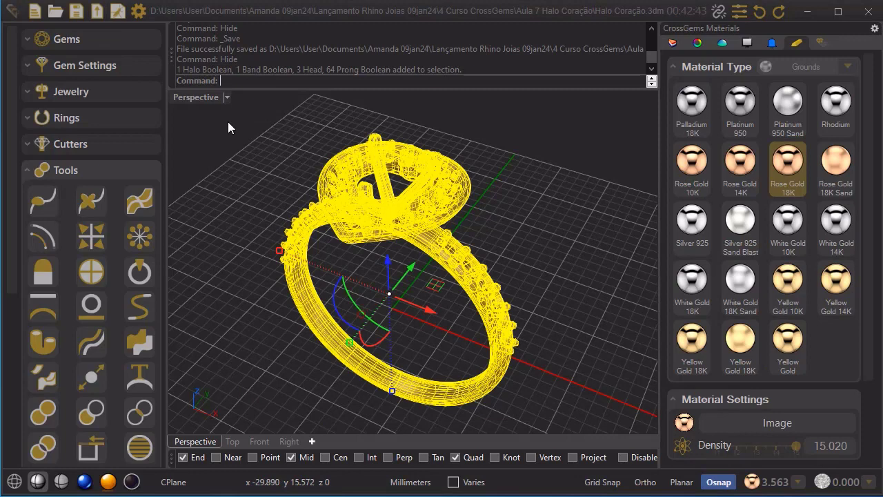
{"action": "type", "text": "Group"}
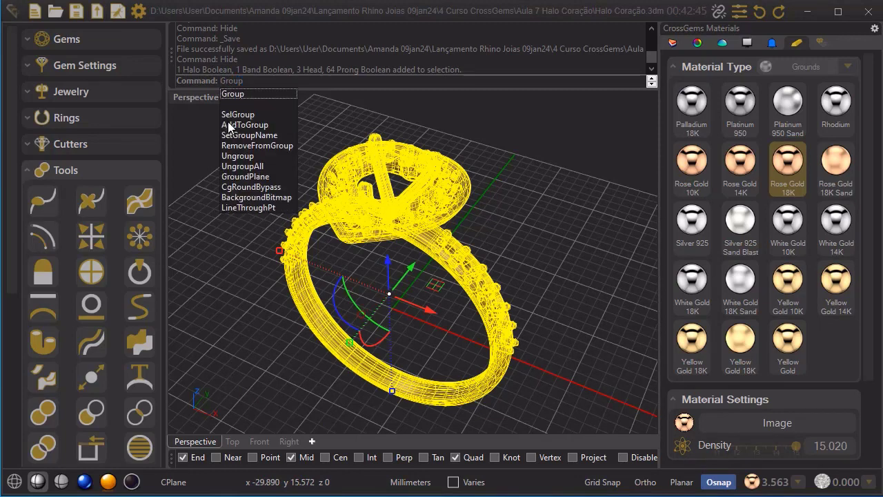
{"action": "key", "text": "Return"}
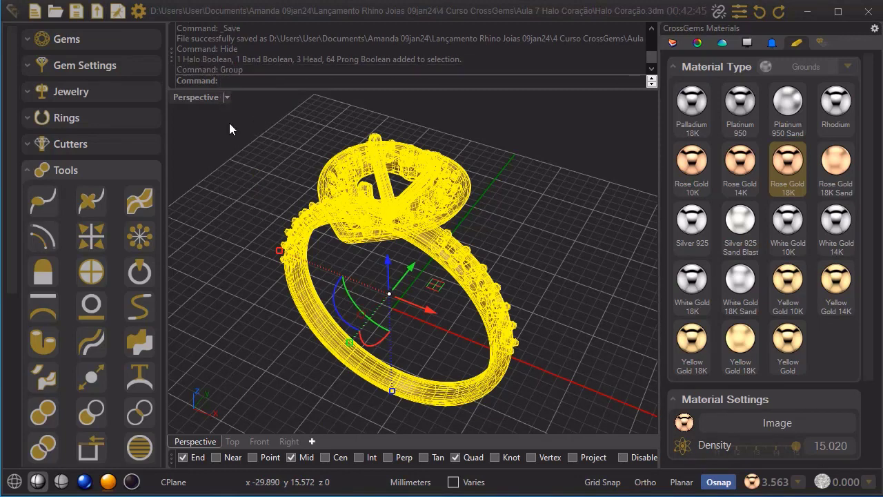
Step: Test the group by picking different parts of the ring and clearing the selection each time
{"action": "left_click", "coordinate": [599, 193]}
{"action": "left_click", "coordinate": [470, 278]}
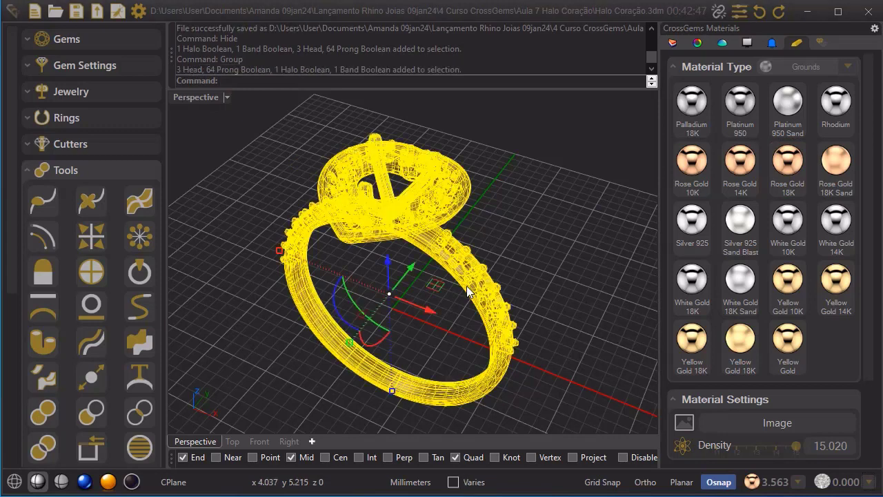
{"action": "left_click", "coordinate": [577, 265]}
{"action": "left_click", "coordinate": [421, 177]}
{"action": "left_click", "coordinate": [570, 203]}
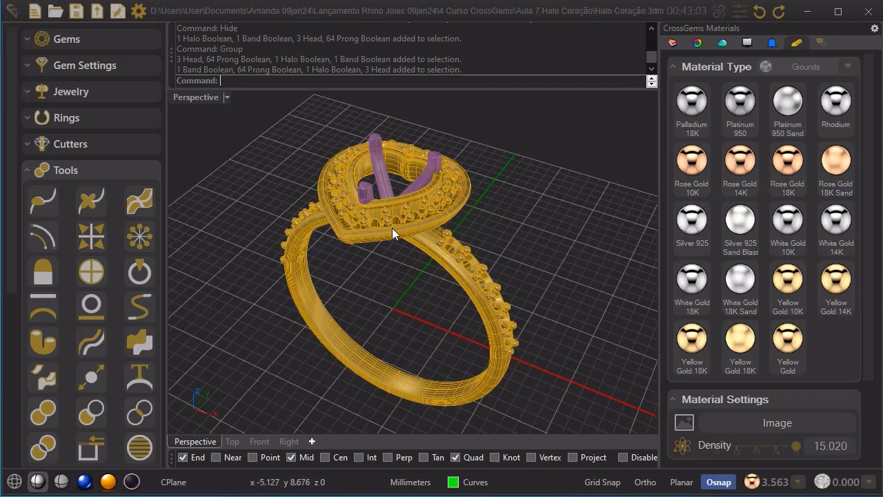
{"action": "left_click", "coordinate": [436, 249]}
{"action": "left_click", "coordinate": [529, 227]}
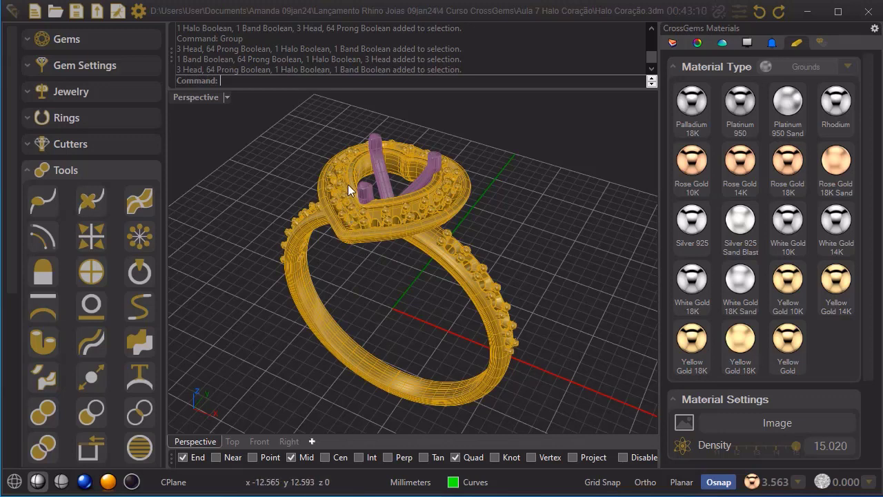
Step: Export the grouped ring, choosing the STL (Stereolithography) file type and naming the file Halo Coração
{"action": "left_click", "coordinate": [374, 229]}
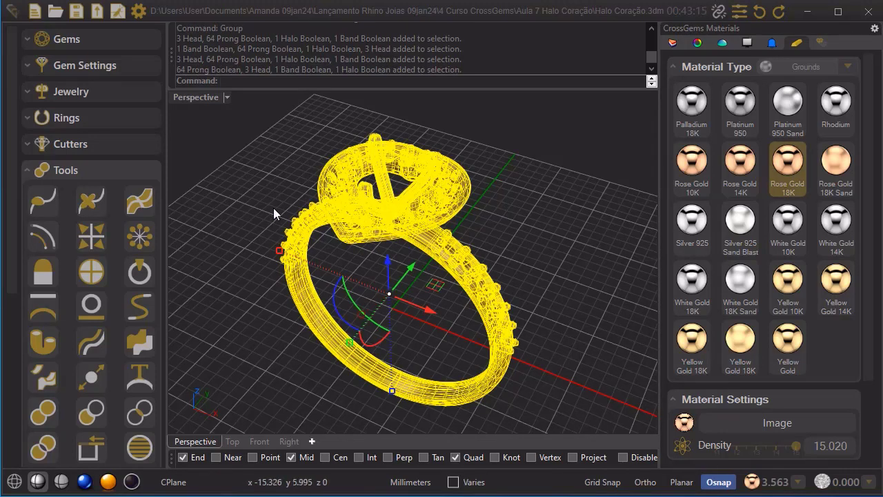
{"action": "left_click", "coordinate": [96, 16]}
{"action": "left_click", "coordinate": [441, 347]}
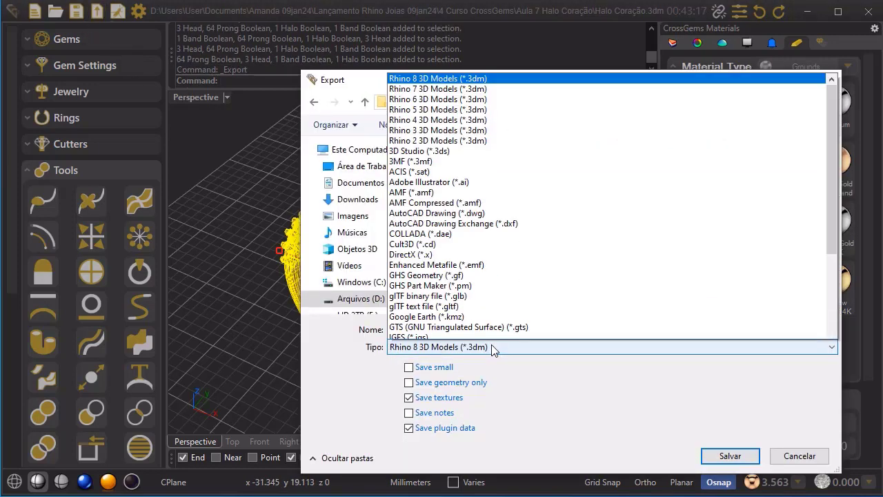
{"action": "scroll", "coordinate": [531, 276], "scroll_direction": "down", "scroll_amount": 5}
{"action": "left_click", "coordinate": [518, 312]}
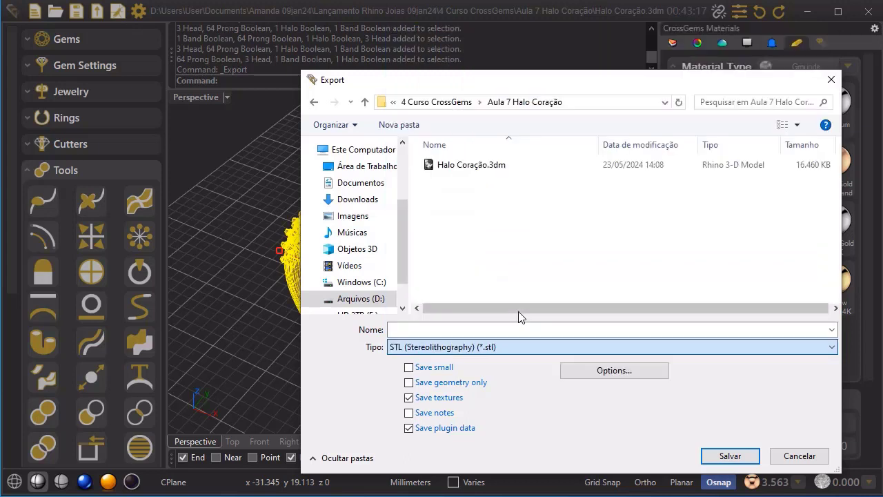
{"action": "left_click", "coordinate": [450, 329]}
{"action": "type", "text": "Halo"}
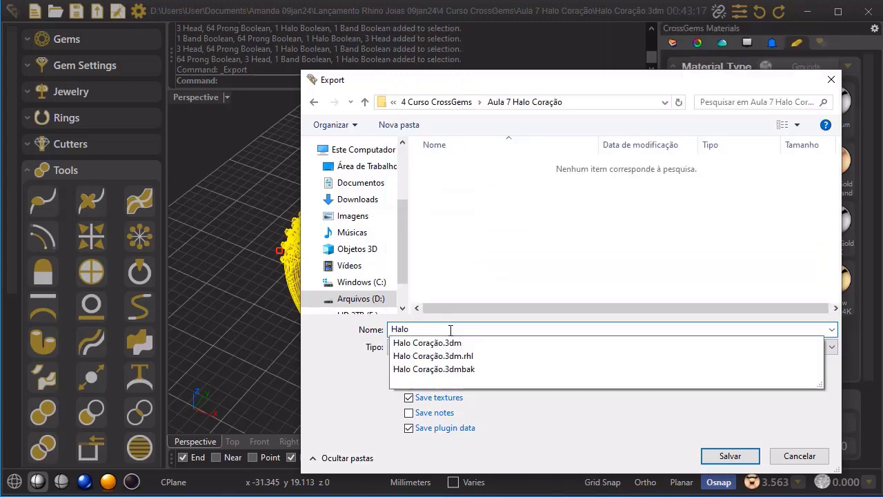
{"action": "type", "text": " Coração."}
{"action": "left_click", "coordinate": [574, 420]}
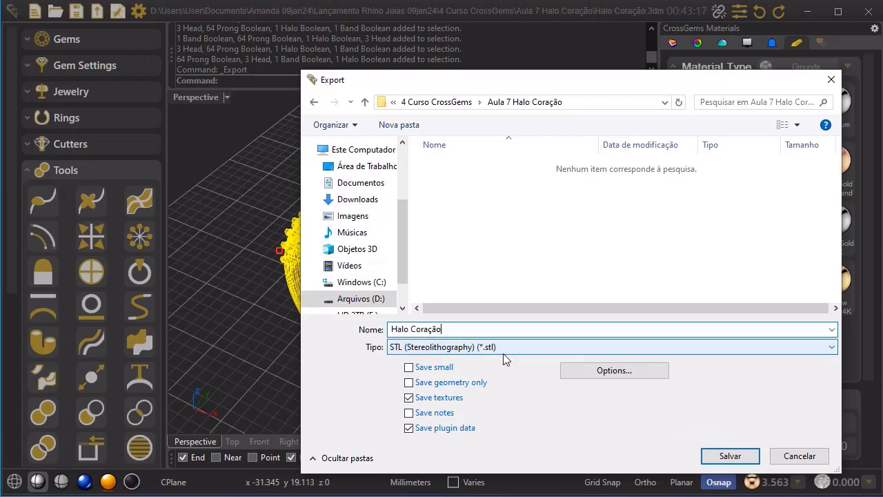
Step: Save the STL export with a mesh tolerance of 0.001 mm and the Binary file type
{"action": "left_click", "coordinate": [733, 456]}
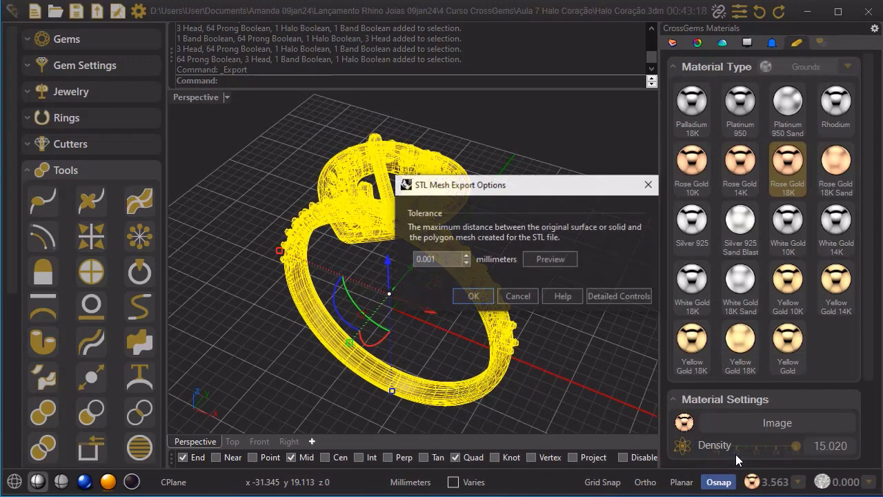
{"action": "left_click", "coordinate": [483, 296]}
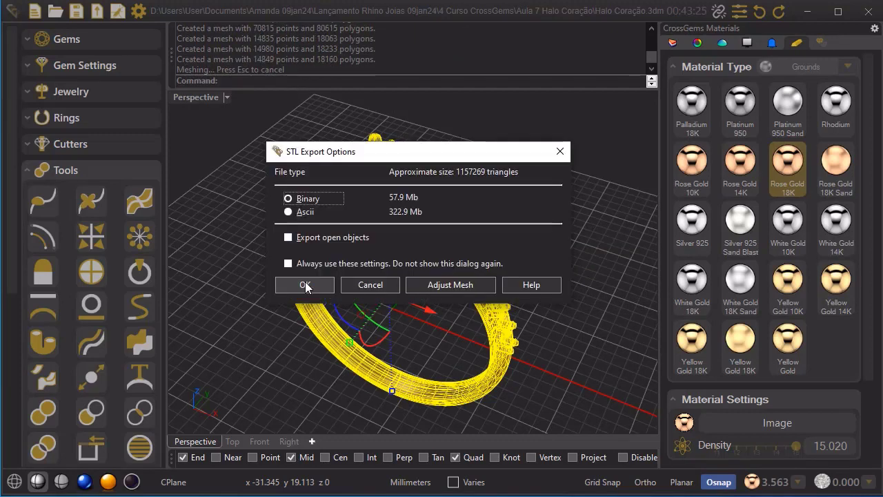
{"action": "left_click", "coordinate": [305, 281]}
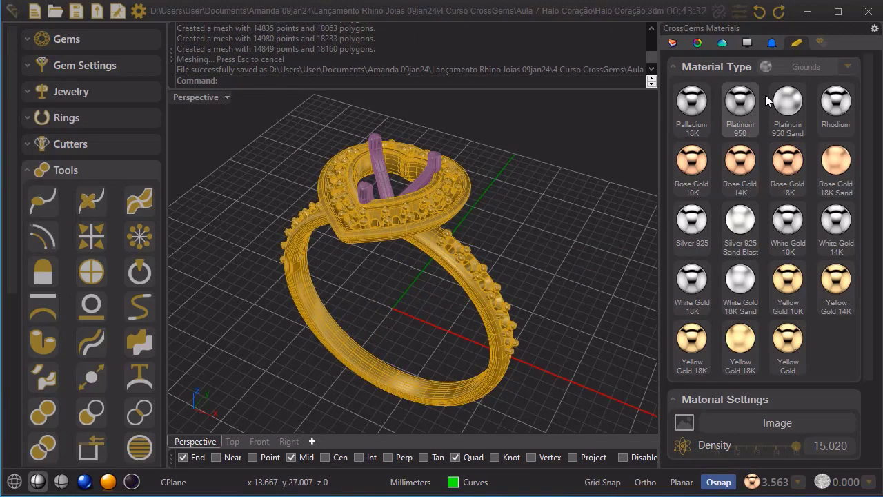
Step: Restore the Boolean's Gem Cutter, Halo, Mirror, Prongs Row and Band objects from its history and save the file
{"action": "left_click", "coordinate": [820, 45]}
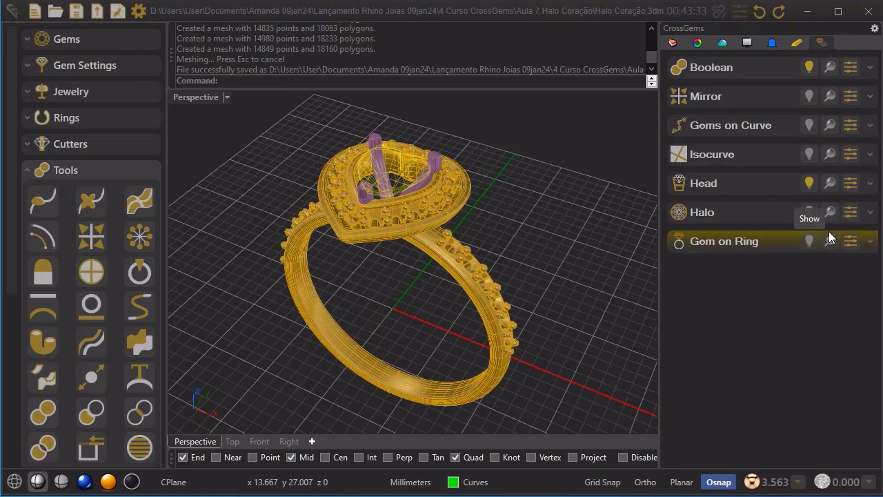
{"action": "left_click", "coordinate": [870, 68]}
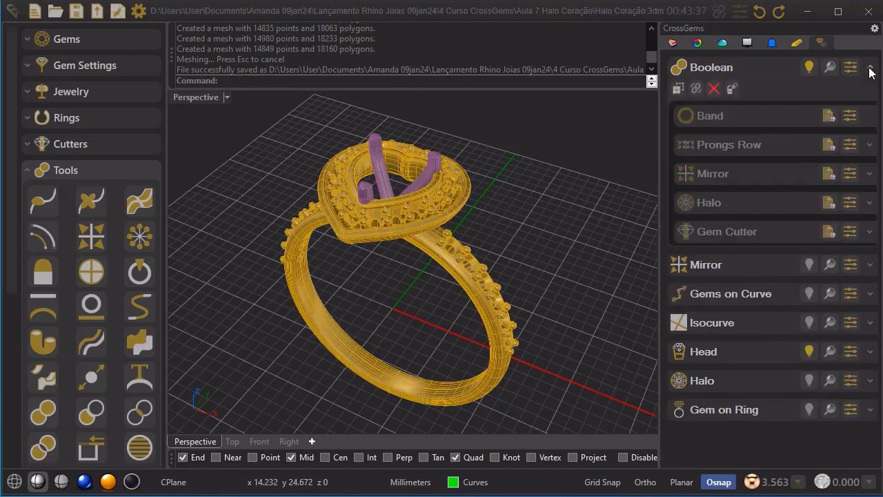
{"action": "left_click", "coordinate": [830, 232]}
{"action": "left_click", "coordinate": [827, 202]}
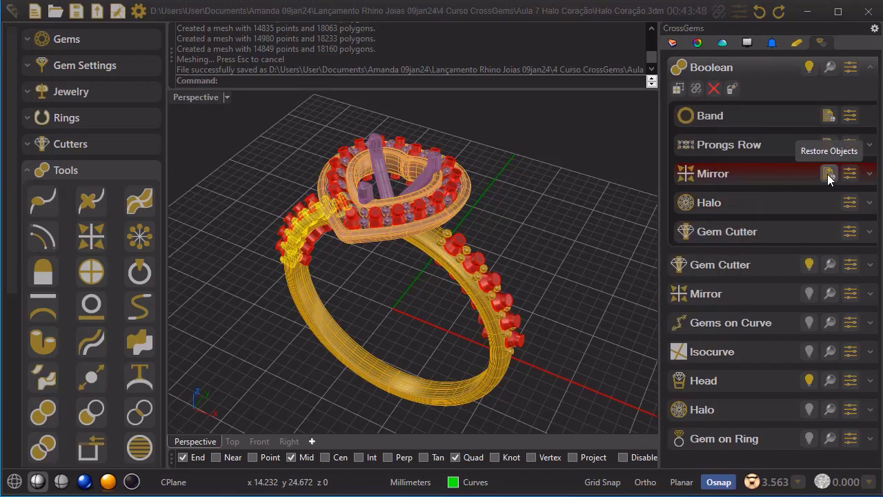
{"action": "left_click", "coordinate": [827, 174]}
{"action": "left_click", "coordinate": [830, 145]}
{"action": "left_click", "coordinate": [829, 115]}
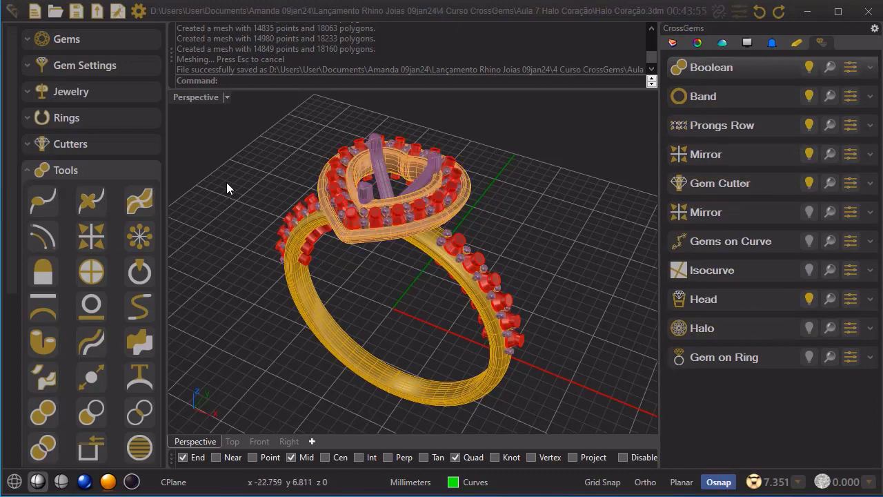
{"action": "left_click", "coordinate": [75, 15]}
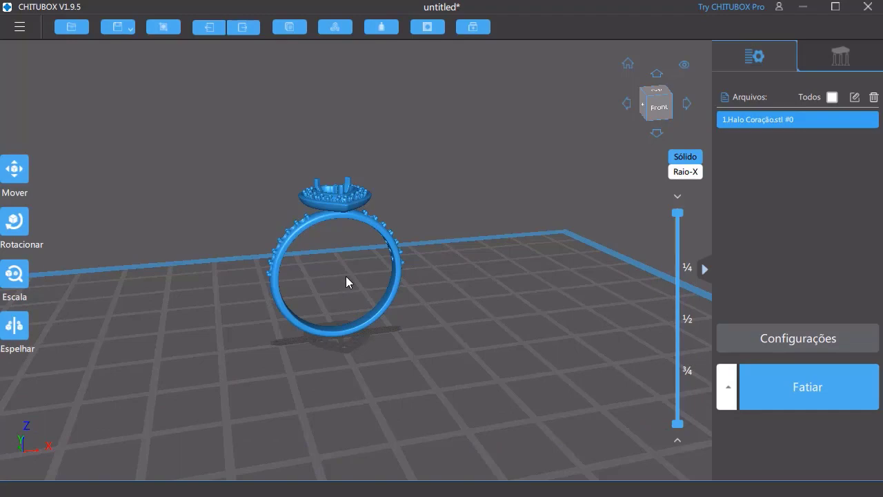
Step: In CHITUBOX, examine the exported Halo Coração.stl ring from above, looking closely at the halo, prongs and gem seats
{"action": "left_click_drag", "start_coordinate": [346, 276], "coordinate": [412, 300]}
{"action": "scroll", "coordinate": [341, 282], "scroll_direction": "up", "scroll_amount": 3}
{"action": "left_click_drag", "start_coordinate": [341, 282], "coordinate": [330, 309]}
{"action": "left_click_drag", "start_coordinate": [379, 347], "coordinate": [353, 347]}
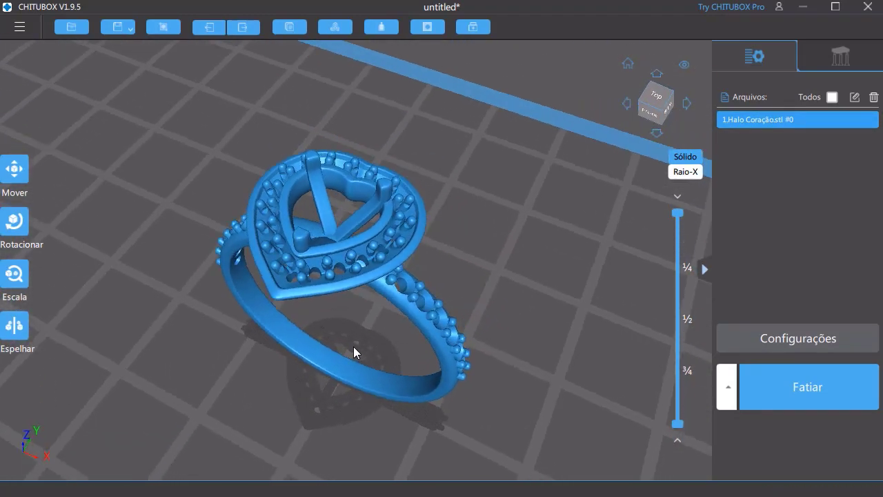